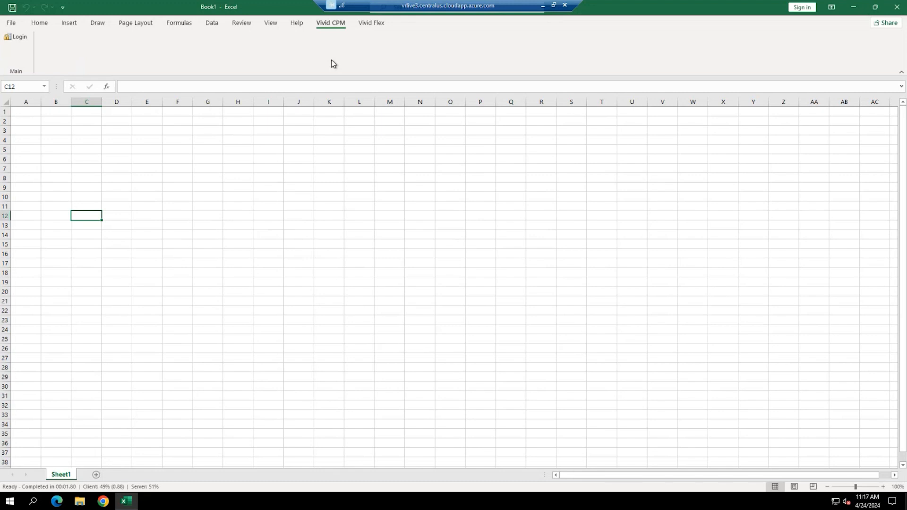
- Log in to the Vivid CPM add-in with the account password
click(24, 37)
text(admin)
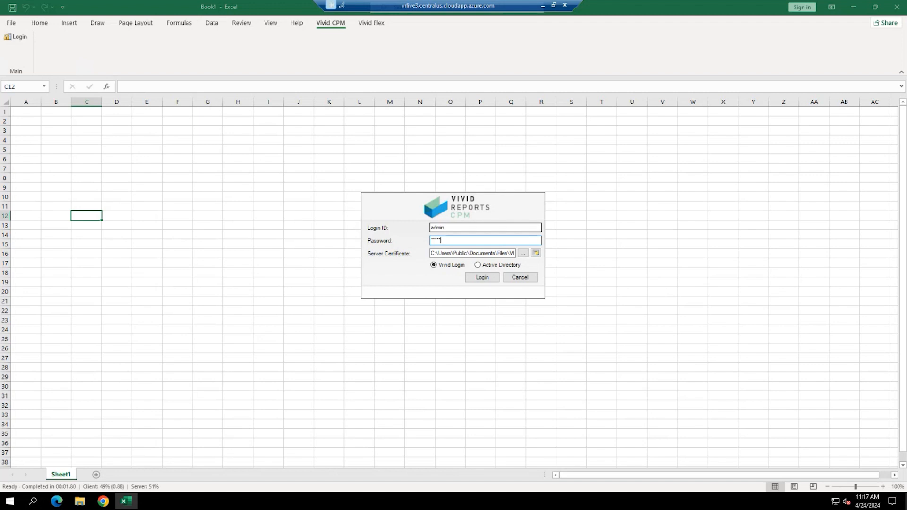
click(487, 279)
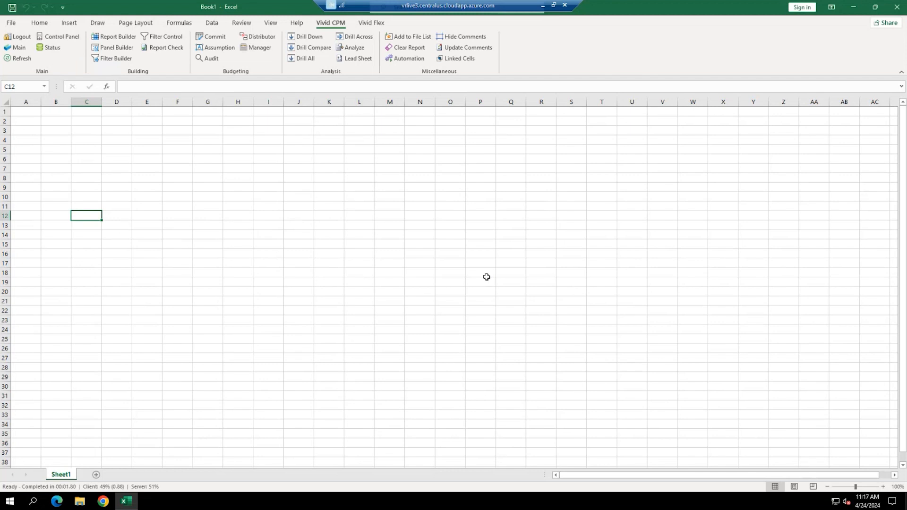
- Open Vivid Reports Demo.xlsx from the Vivid CPM Main file list, then close the list
click(10, 49)
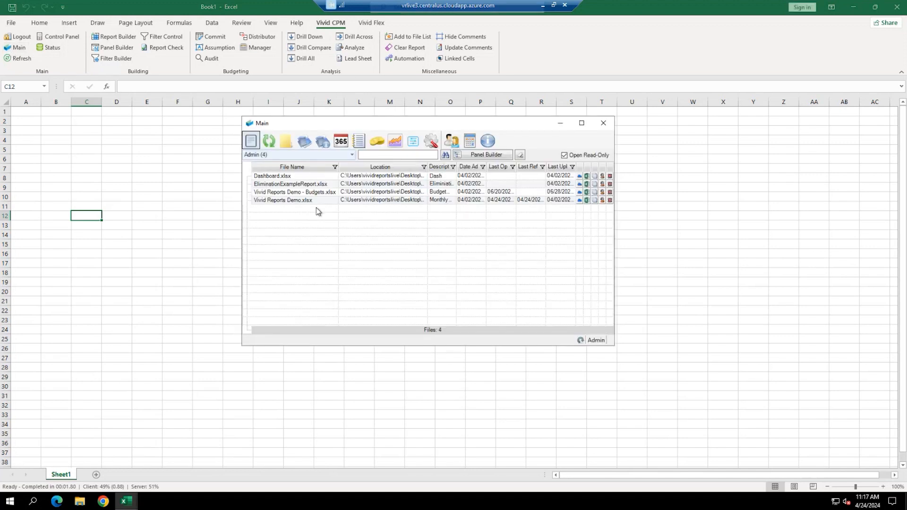
double_click(306, 201)
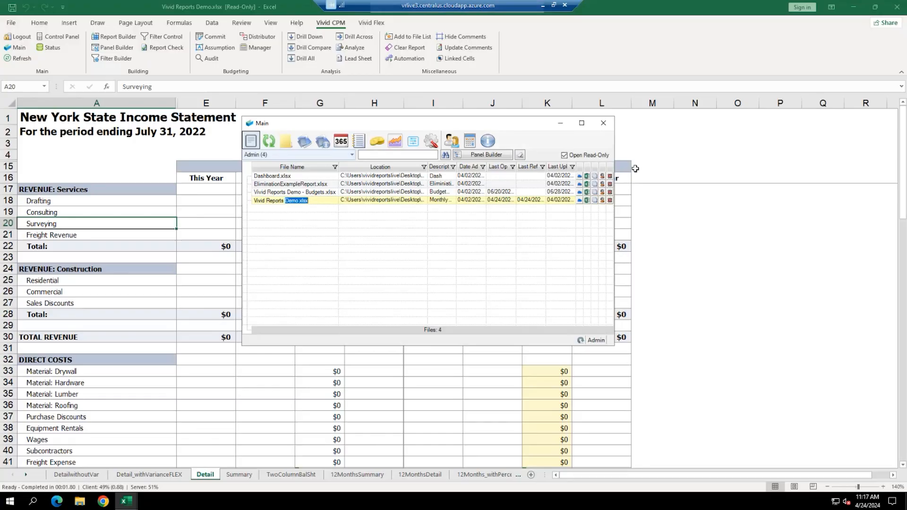
click(604, 124)
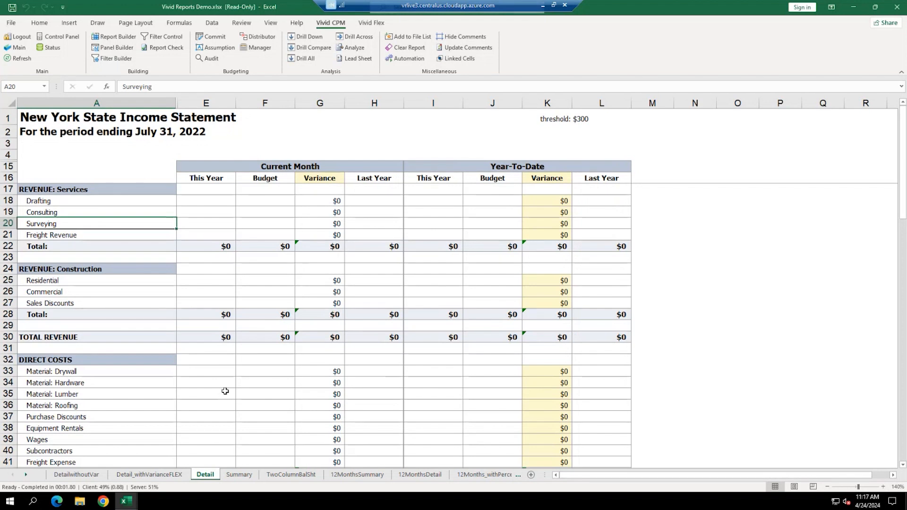
- Examine the Current Month and Year-To-Date column blocks and the E22 and G18 formulas
drag(218, 153, 367, 296)
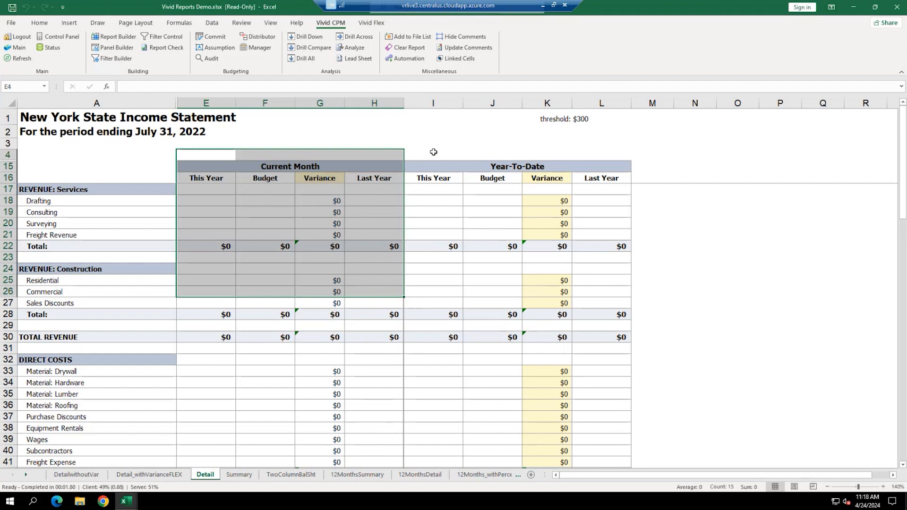
drag(434, 152, 598, 299)
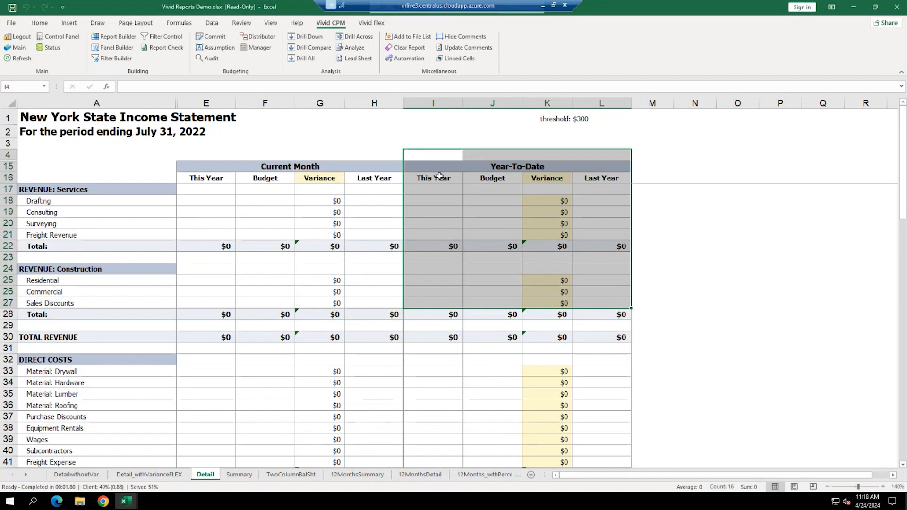
click(640, 232)
click(213, 244)
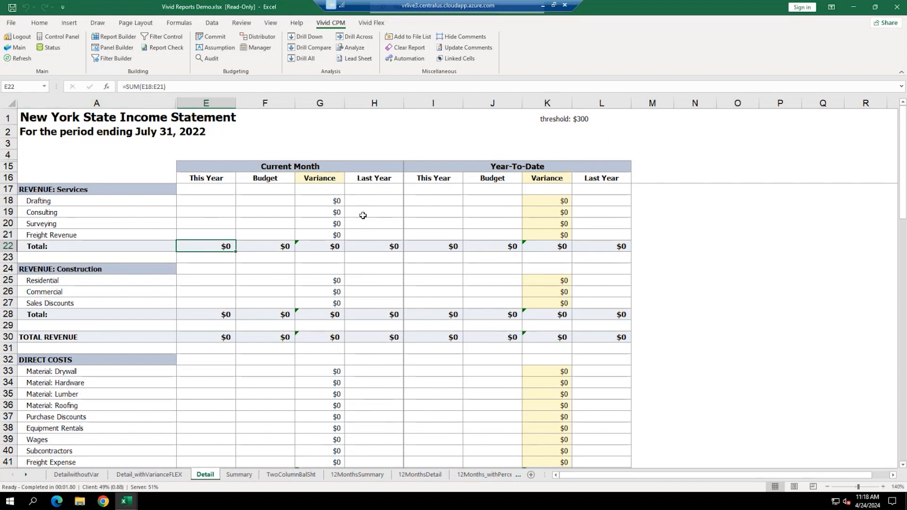
click(335, 201)
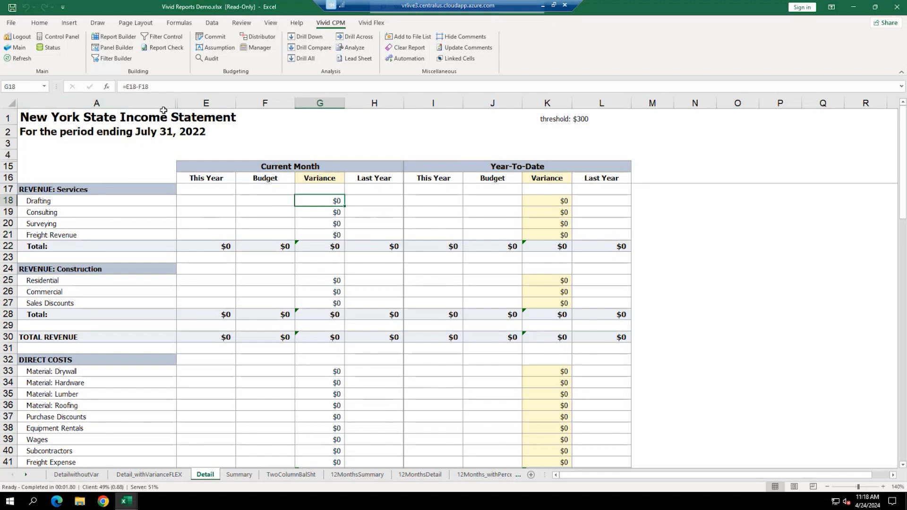
- Step through the services revenue cells and inspect the contents of Drafting cell E18
click(220, 200)
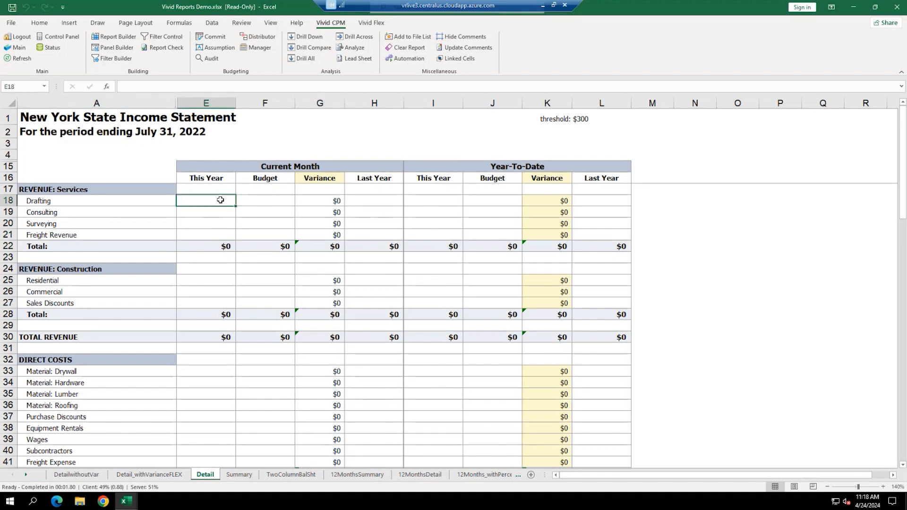
click(217, 213)
click(216, 226)
click(216, 235)
drag(221, 202, 221, 212)
click(223, 198)
click(125, 83)
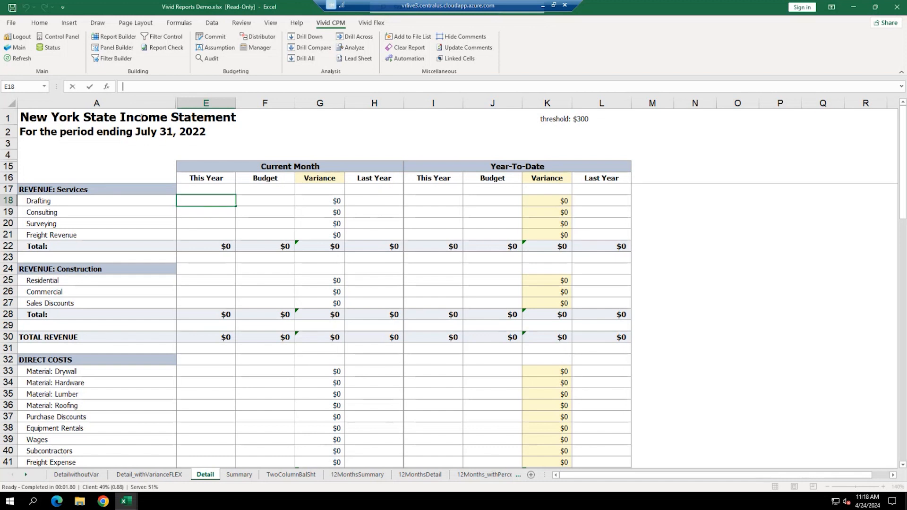
key(Return)
click(208, 199)
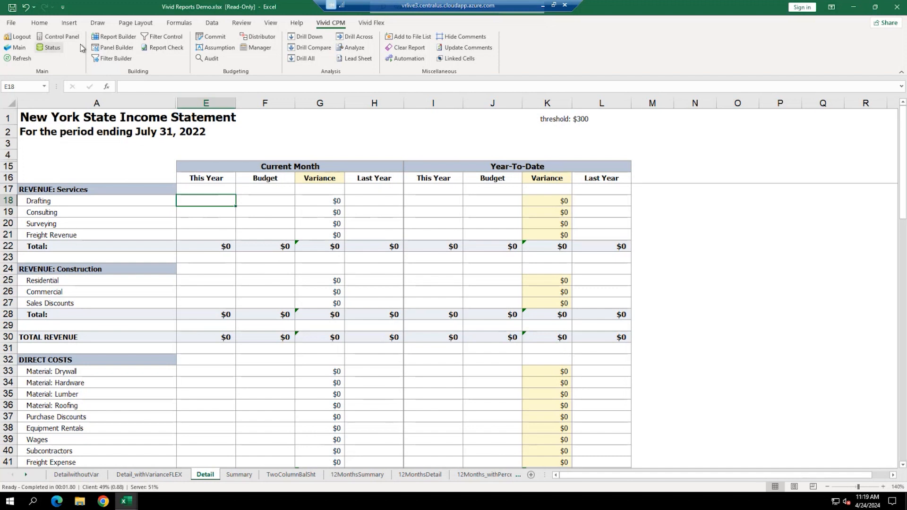
- Set the Control Panel filters to New York State and July, then refresh the statement
click(57, 36)
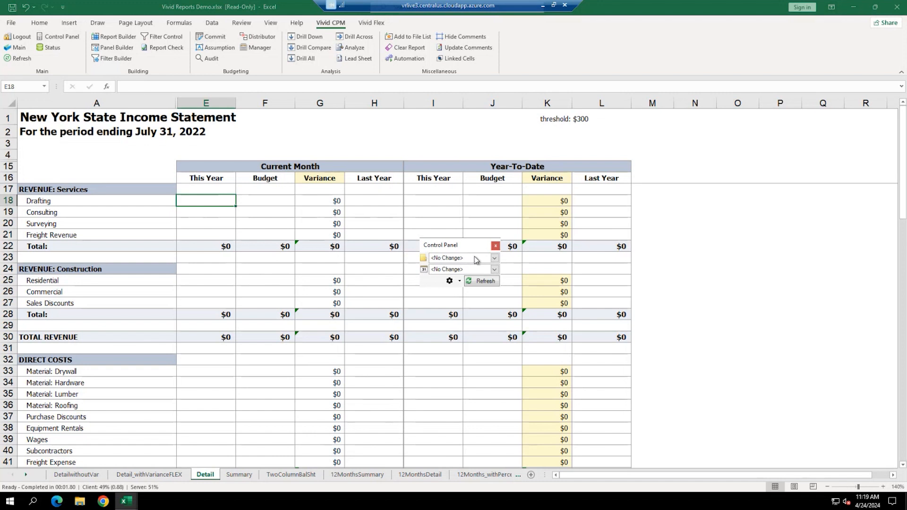
drag(465, 248, 328, 89)
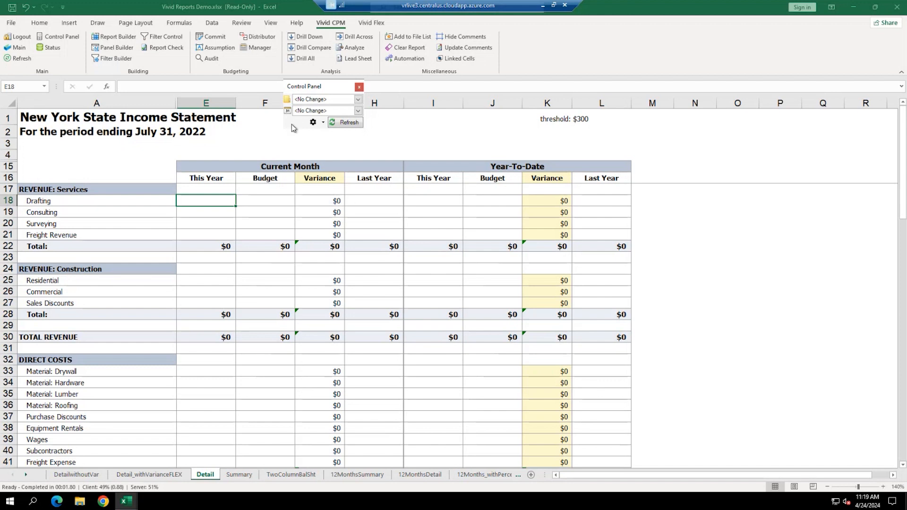
click(357, 100)
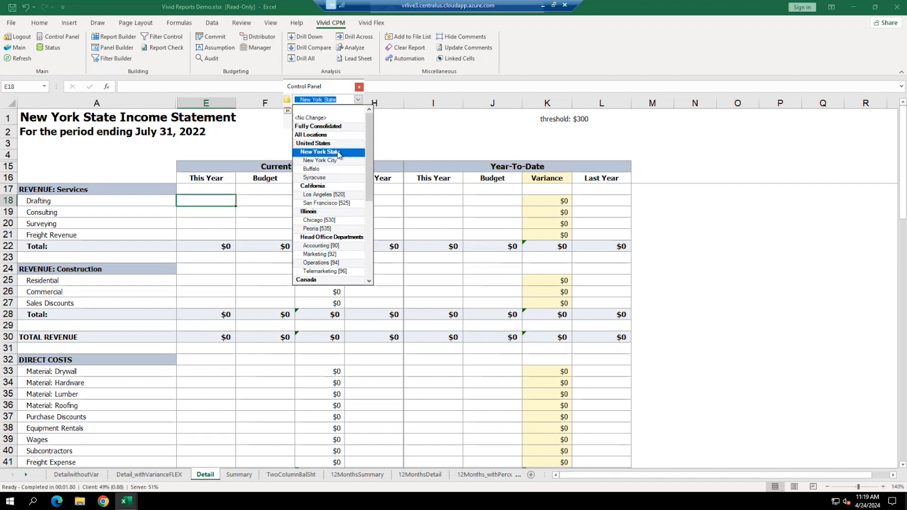
click(320, 152)
click(357, 111)
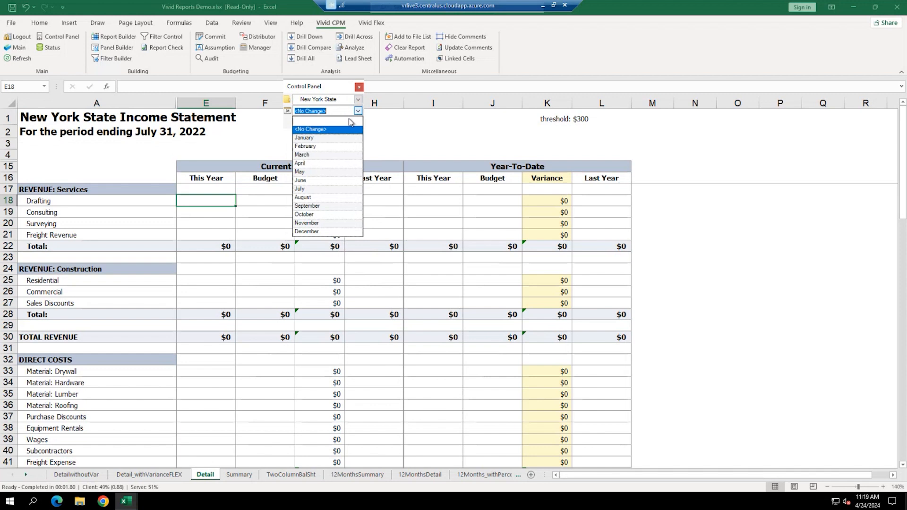
click(309, 189)
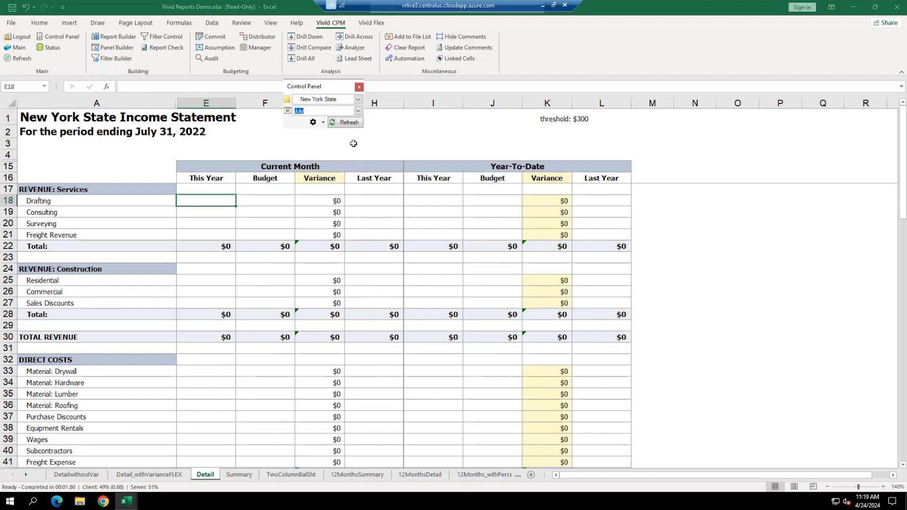
click(336, 122)
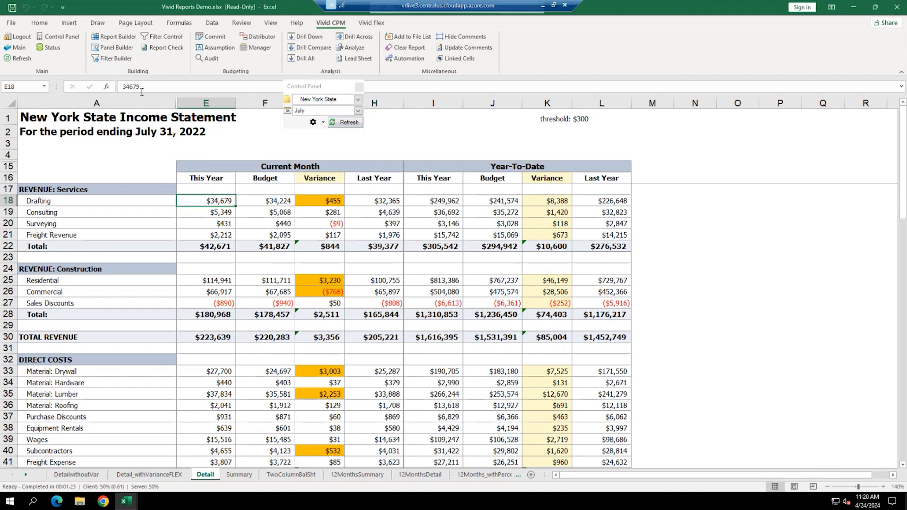
- With Drafting cell E18 selected, close the Control Panel and drill down into its accounts
click(216, 213)
click(219, 201)
click(362, 89)
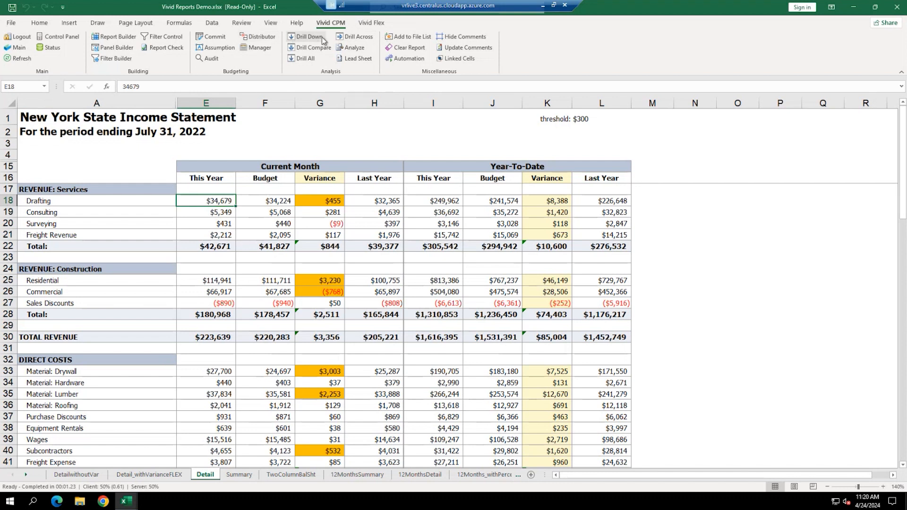
click(310, 39)
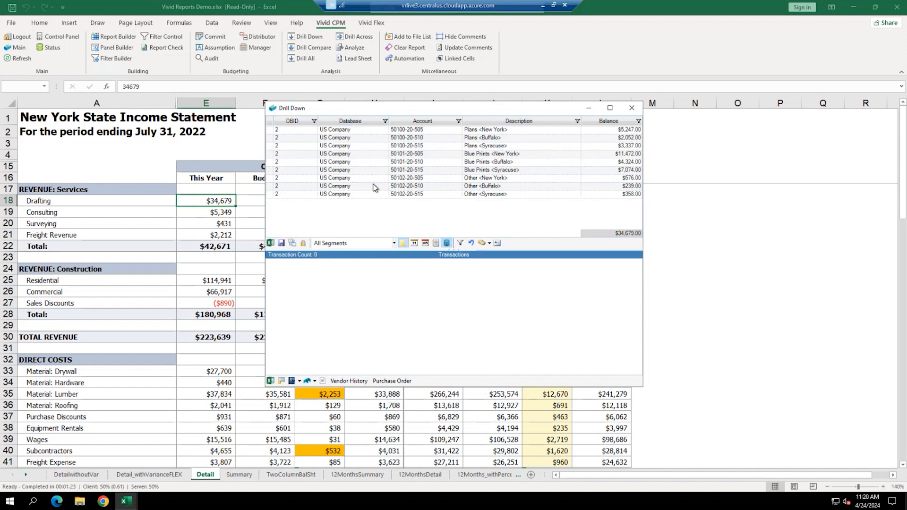
- Regroup the Drafting detail by Location, then Account, then back to All Segments
click(395, 242)
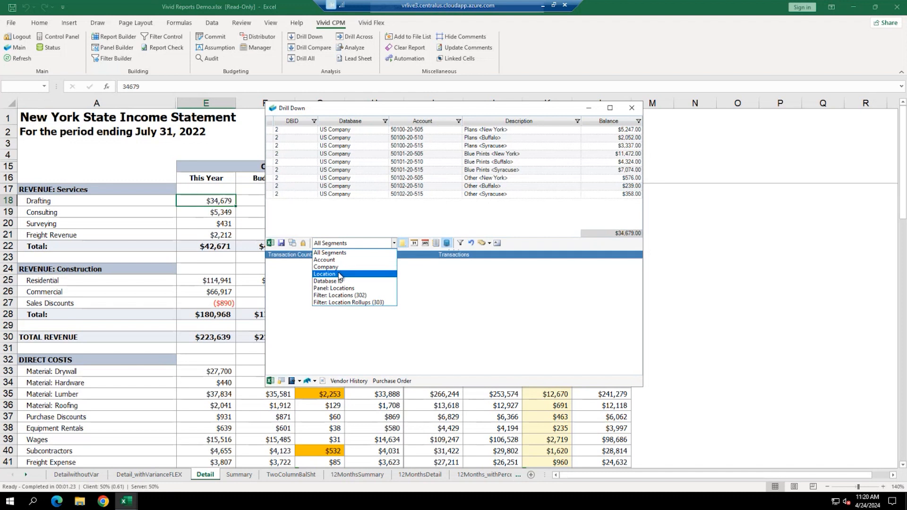
click(341, 275)
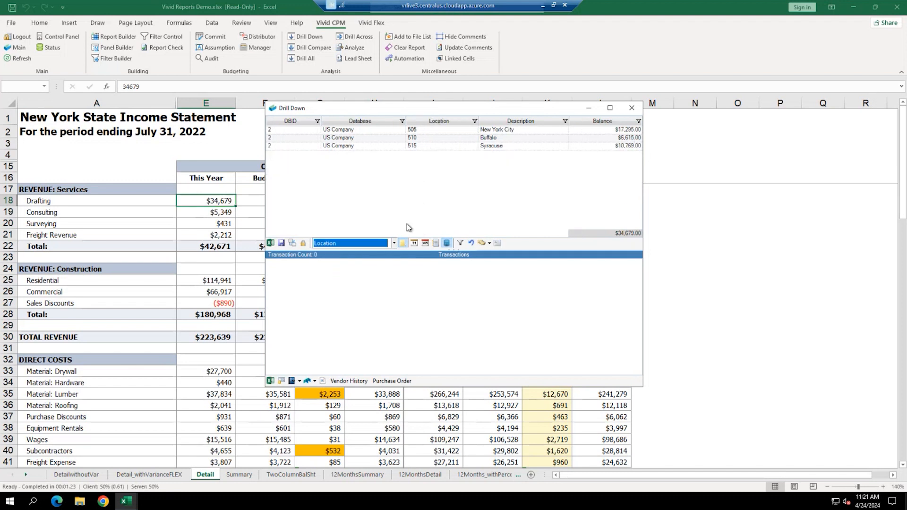
click(393, 244)
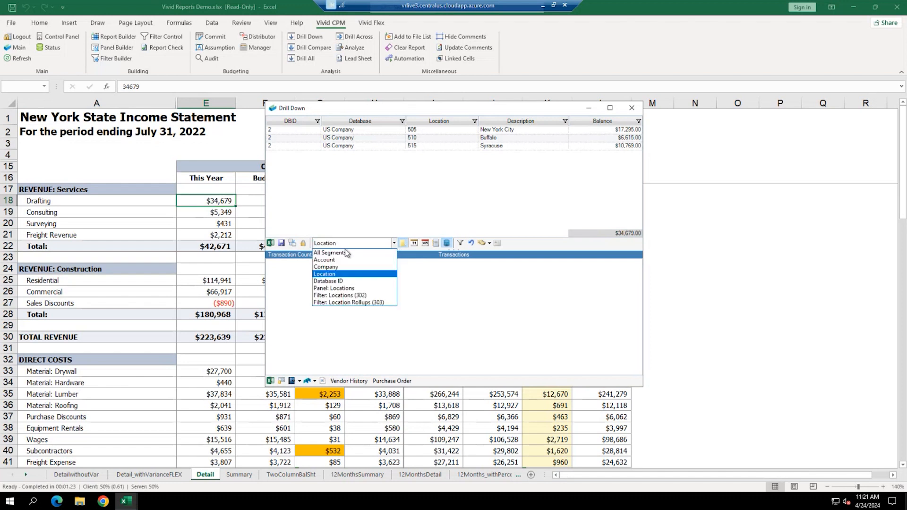
click(337, 261)
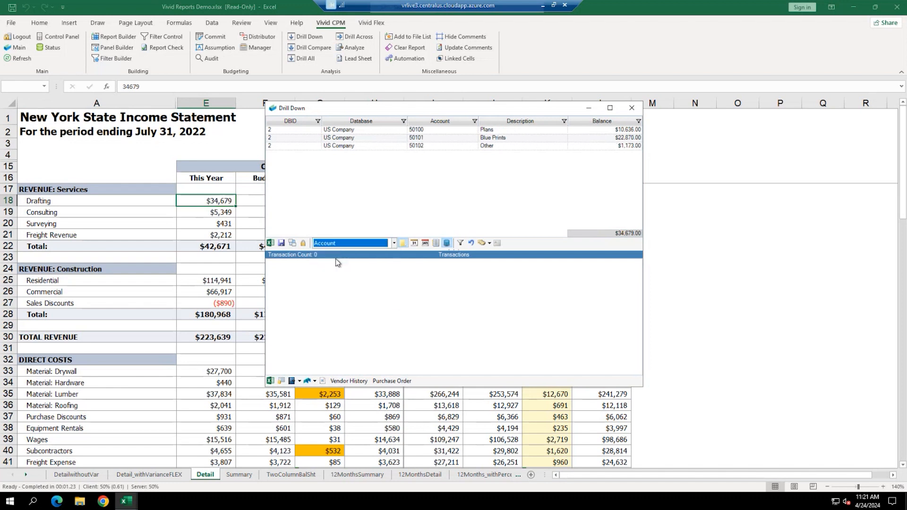
click(393, 244)
click(357, 255)
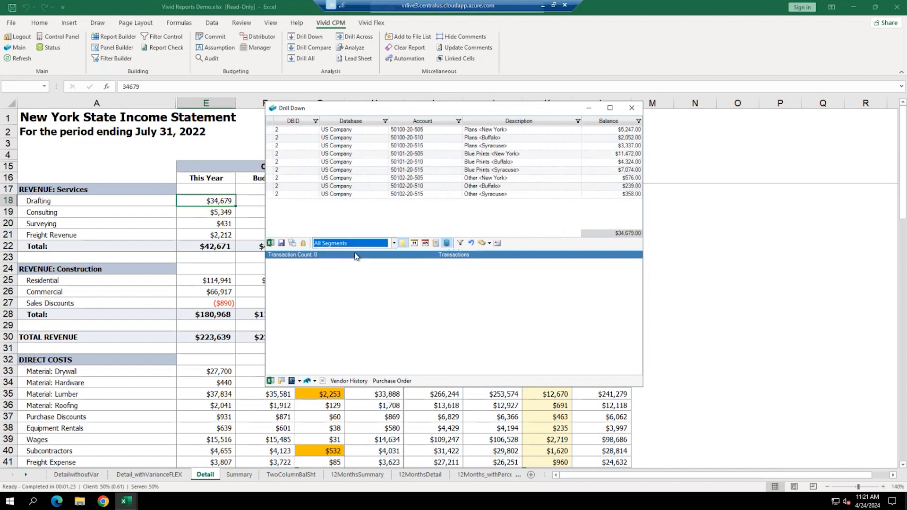
- View transactions for Plans Buffalo, Other New York and Other Buffalo, then all 27 transactions
click(437, 140)
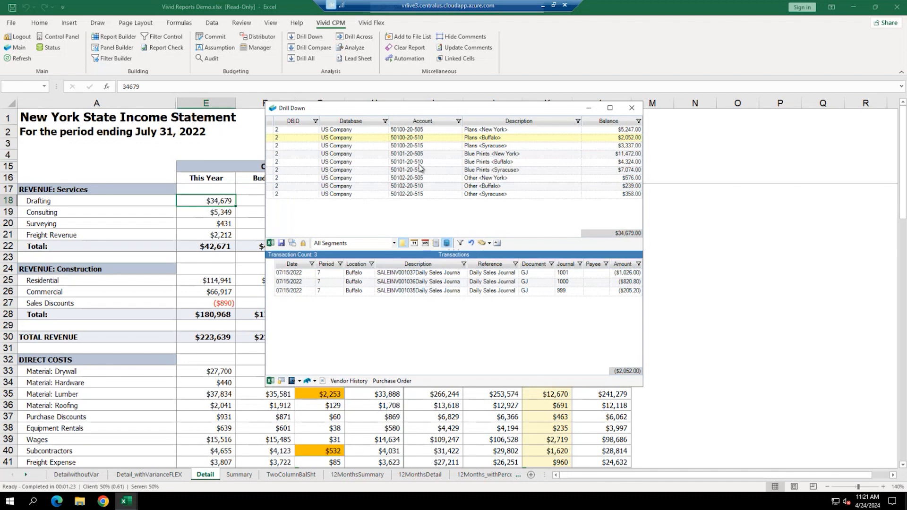
click(429, 177)
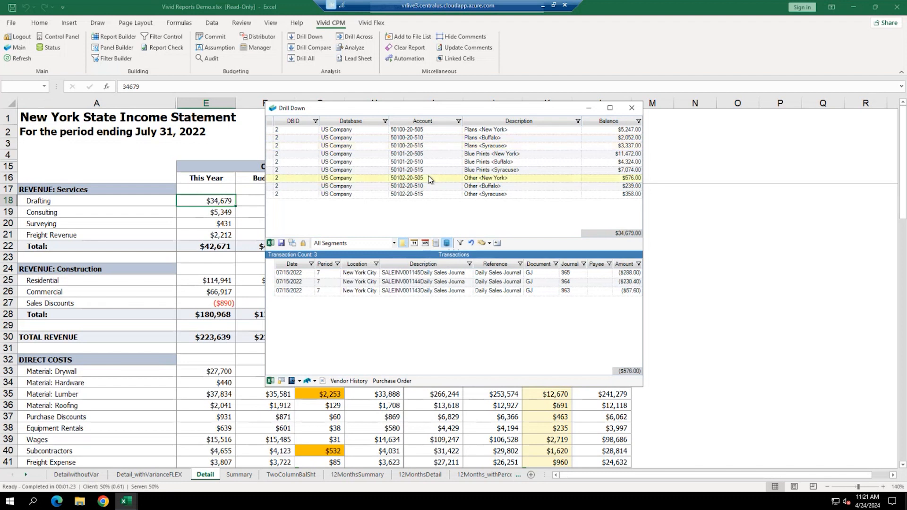
click(428, 187)
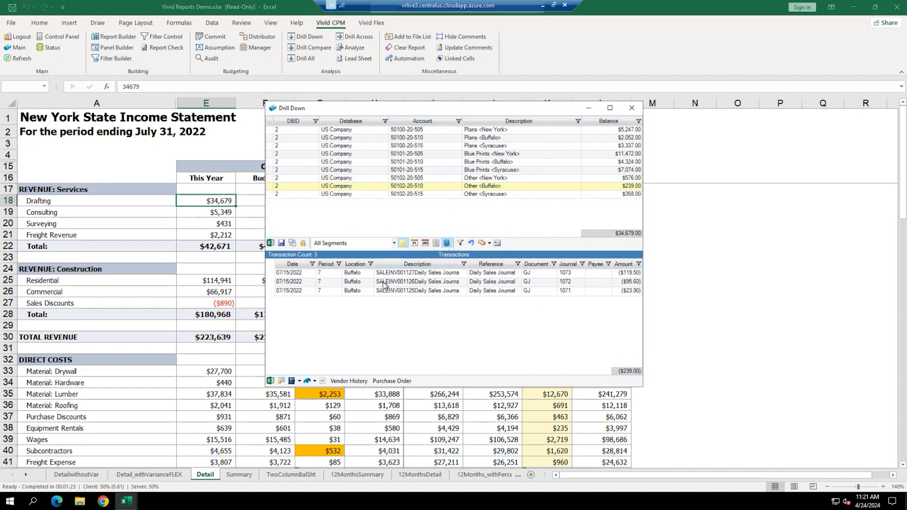
click(482, 243)
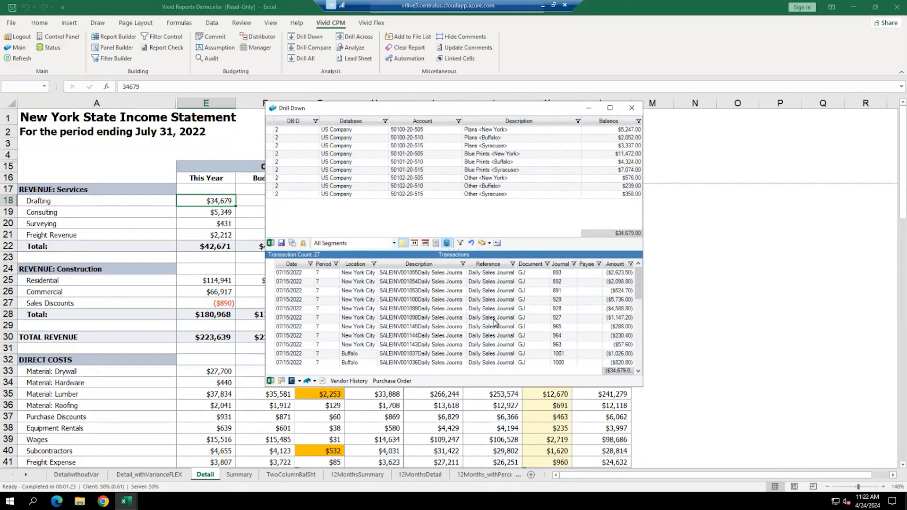
- Drill into the $11,221 Advertising And Promotion cell E51 and show TV Syracuse's $2,371 transaction
click(224, 213)
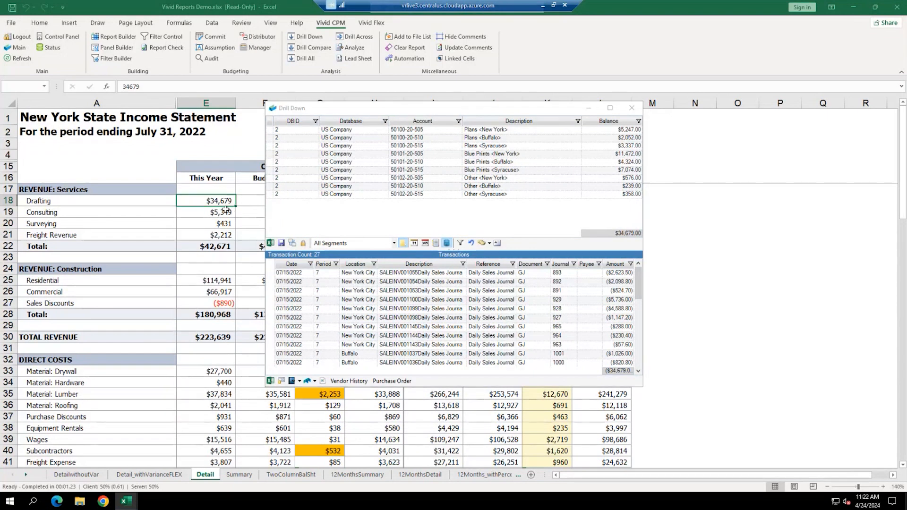
click(224, 281)
click(220, 395)
scroll(219, 388, down, 4)
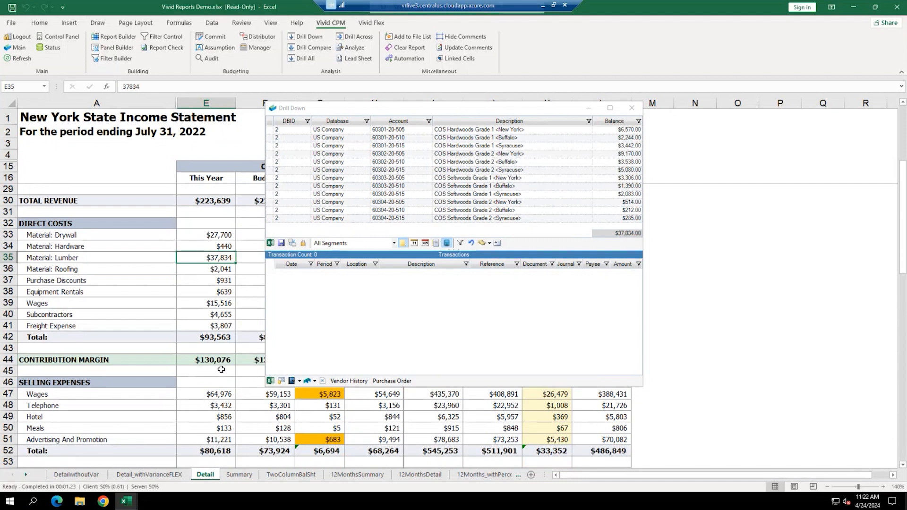
scroll(221, 370, down, 2)
click(221, 371)
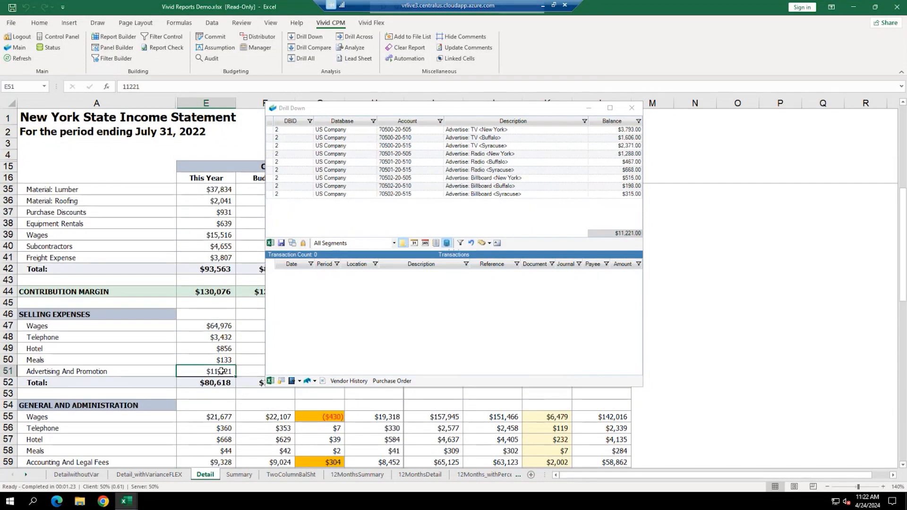
click(496, 146)
click(447, 274)
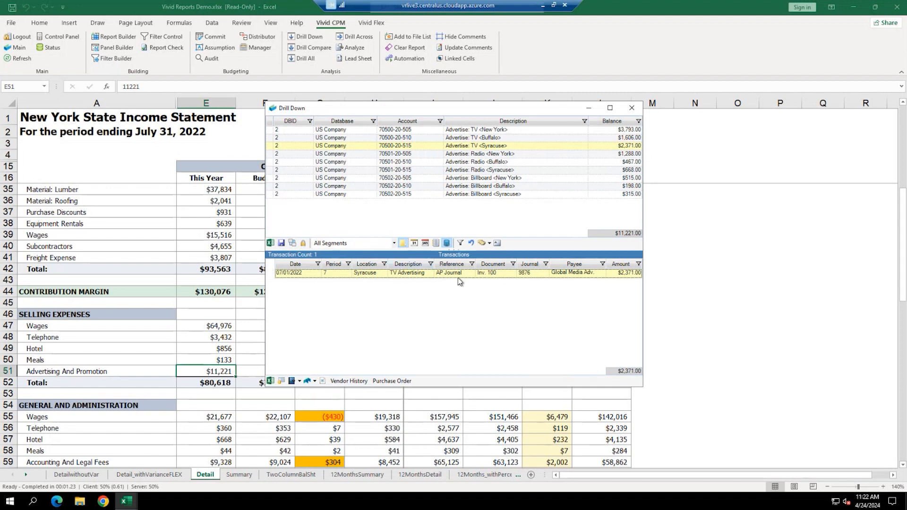
click(322, 381)
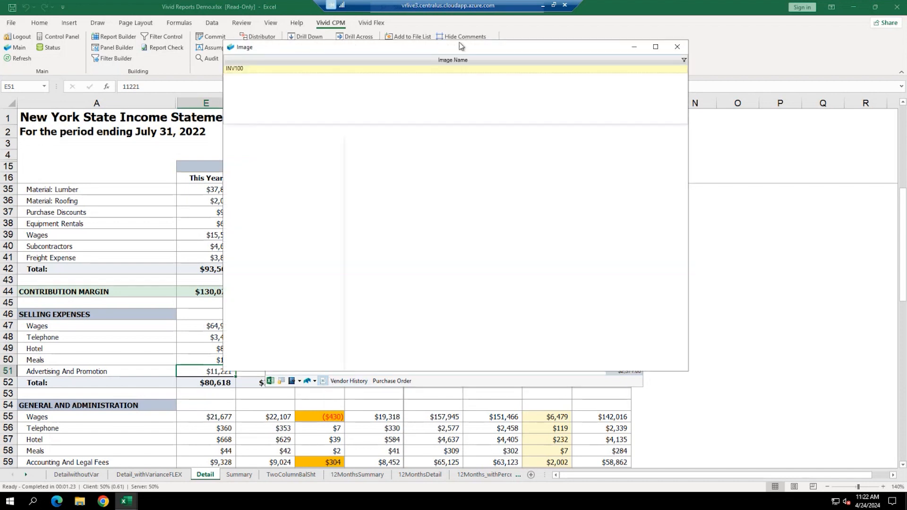
drag(461, 46, 713, 127)
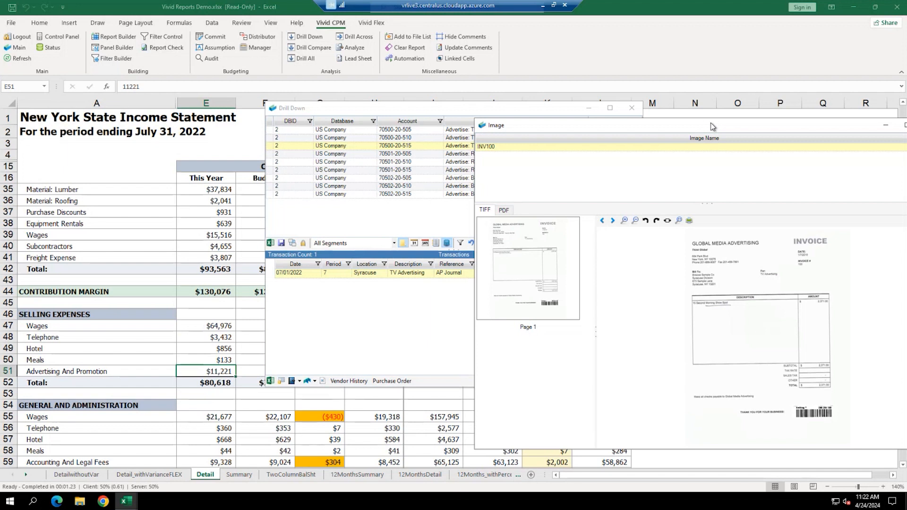
drag(713, 126, 550, 135)
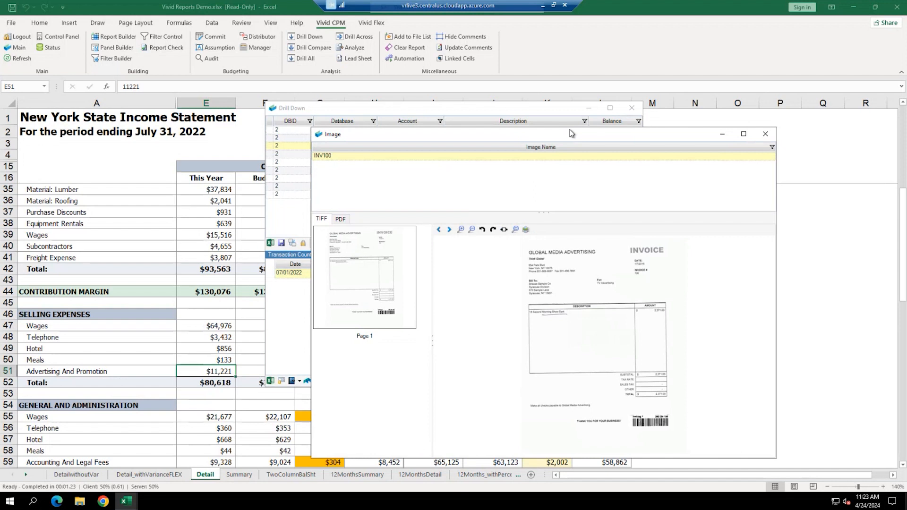
click(766, 135)
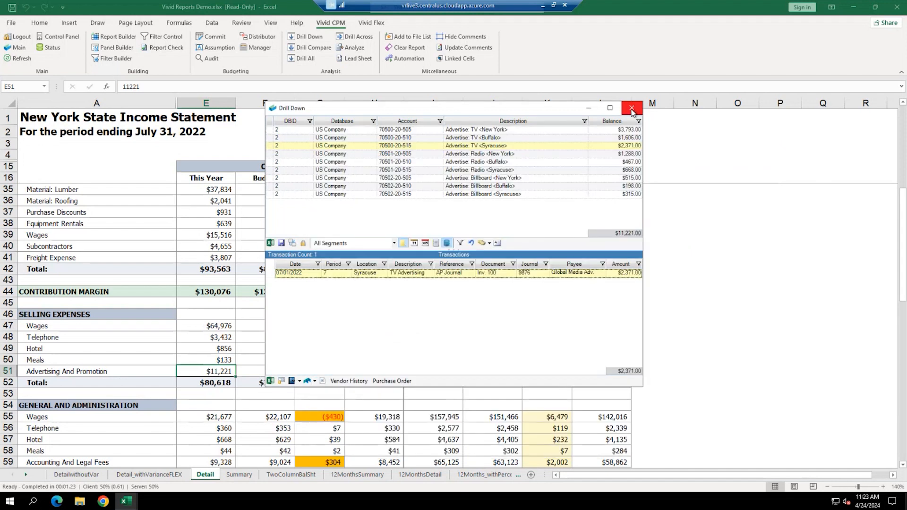
- Close the Drill Down window and run Drill Across on Advertising And Promotion in E51
click(632, 110)
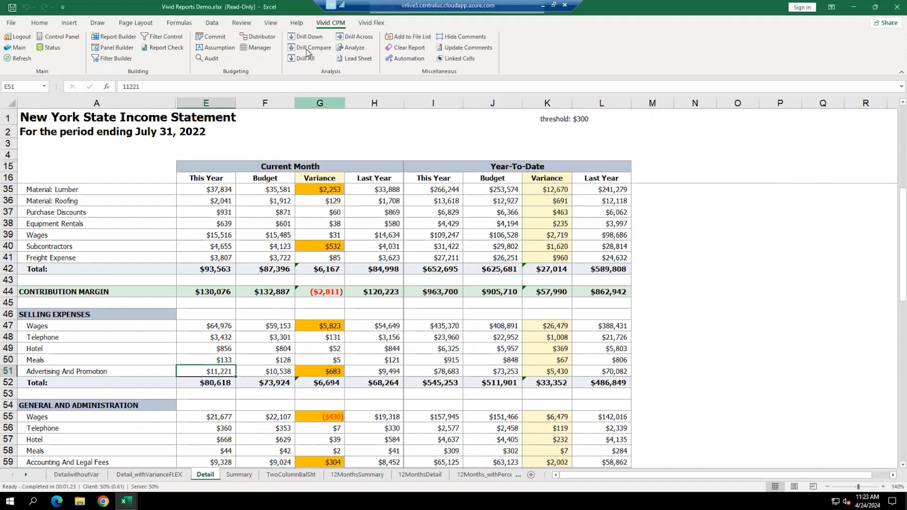
click(358, 38)
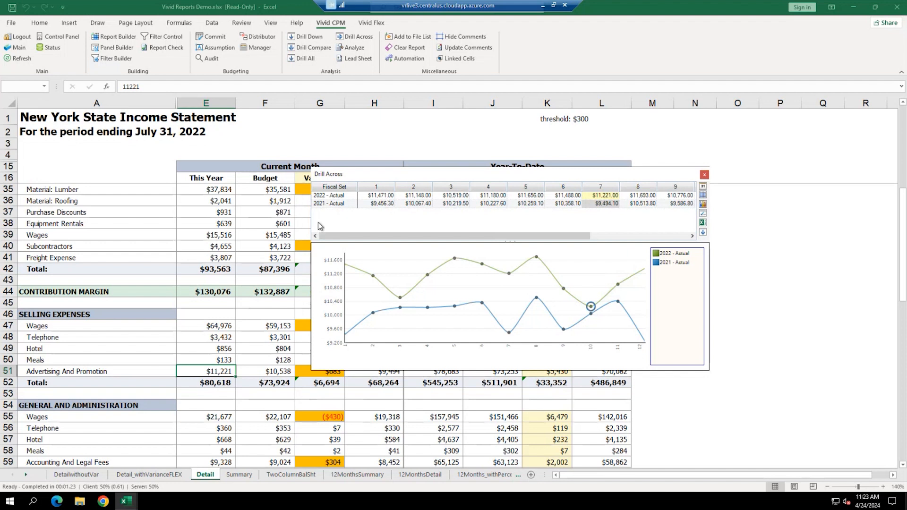
click(703, 215)
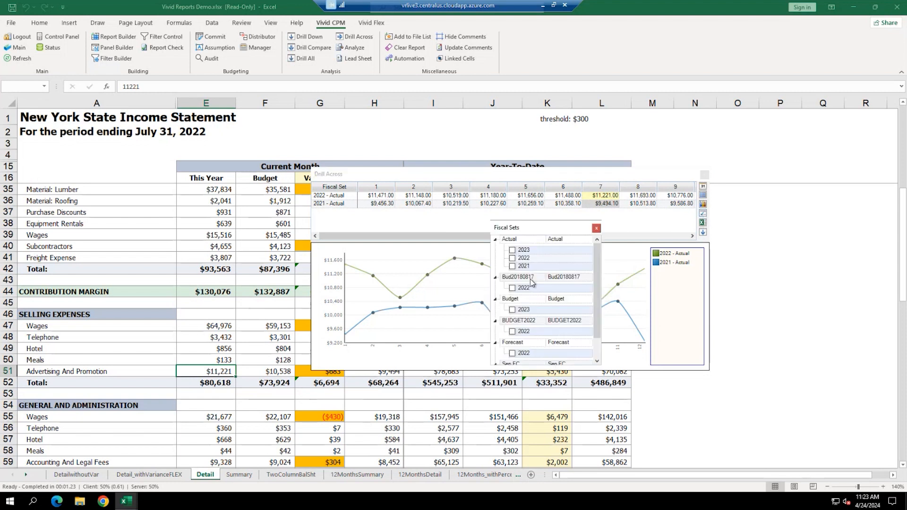
click(597, 229)
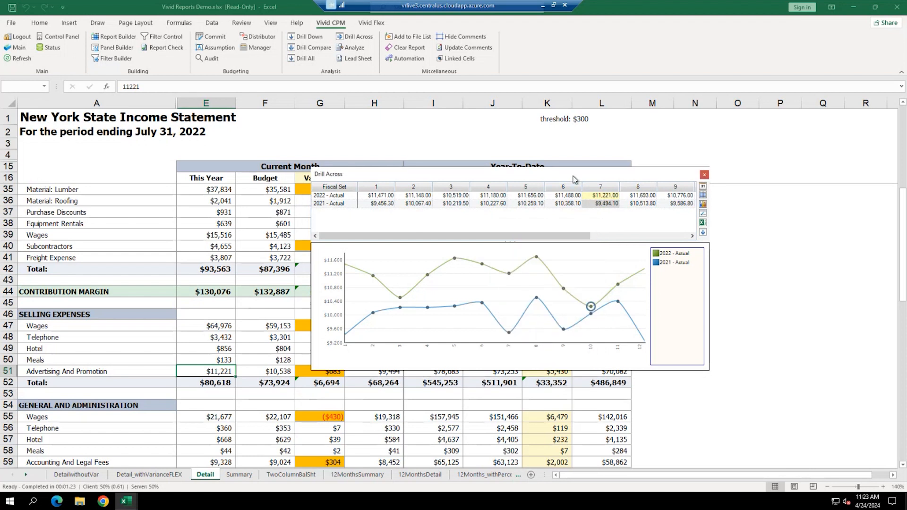
drag(574, 179, 508, 65)
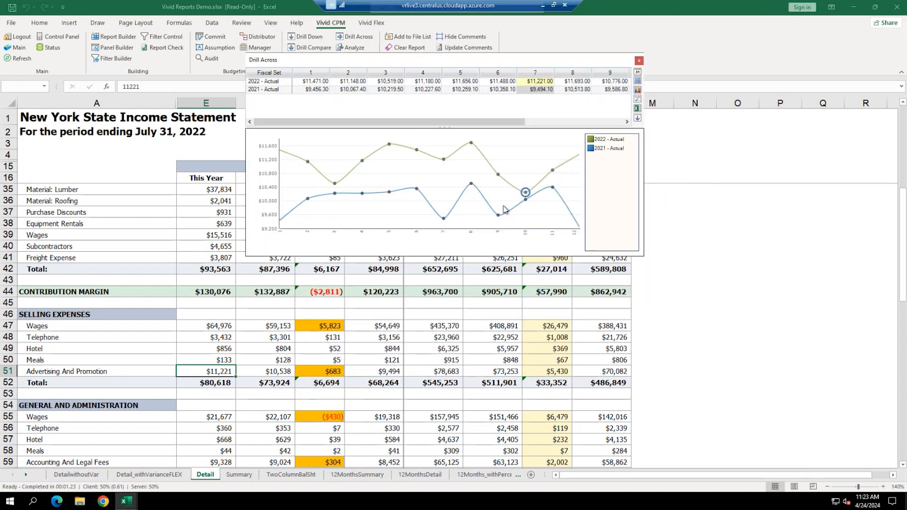
click(638, 118)
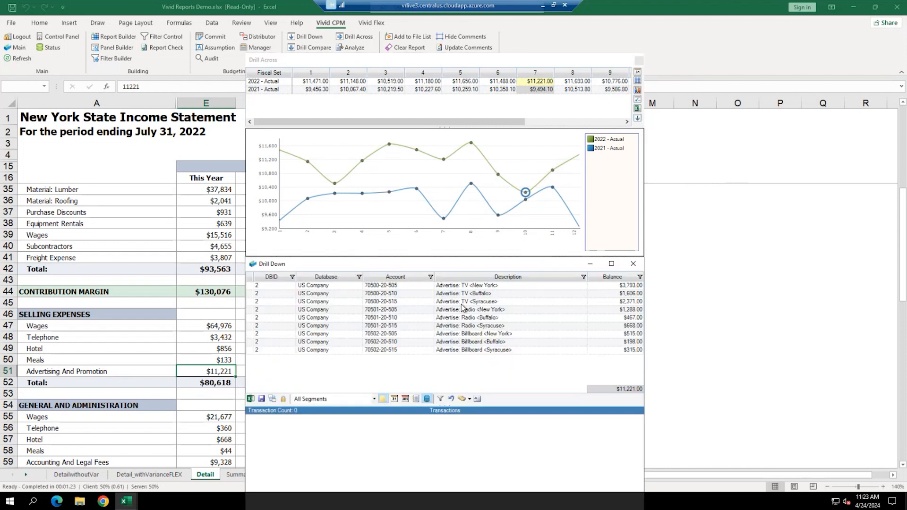
click(461, 304)
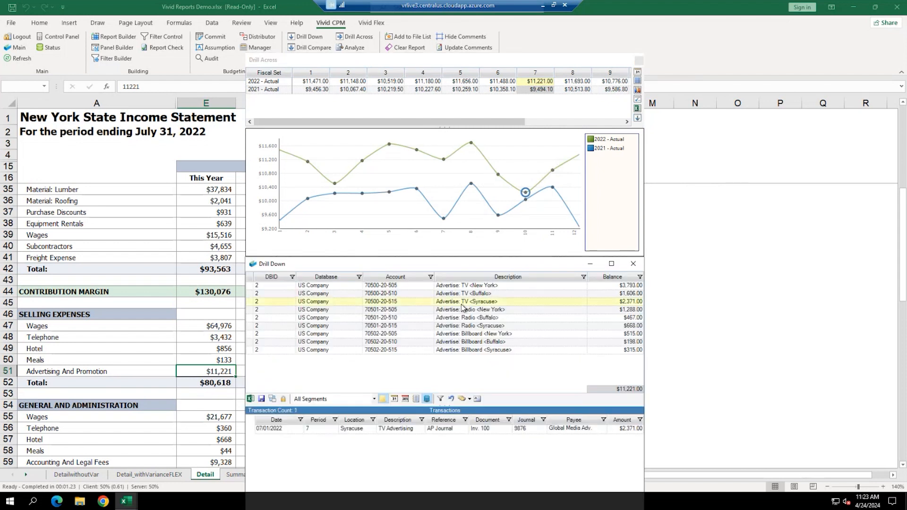
click(633, 267)
drag(530, 64, 586, 141)
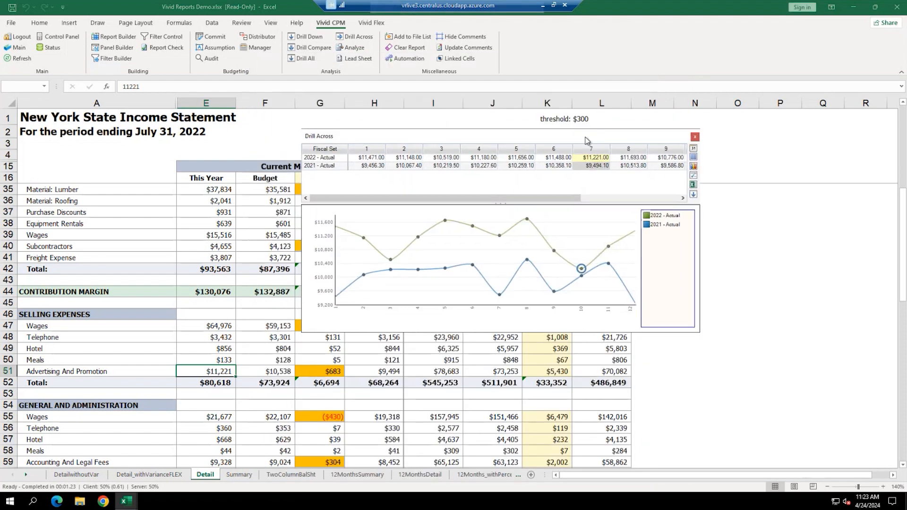
- Switch the comparison back to all periods and merge both years into a 24-month Actual trend
click(694, 149)
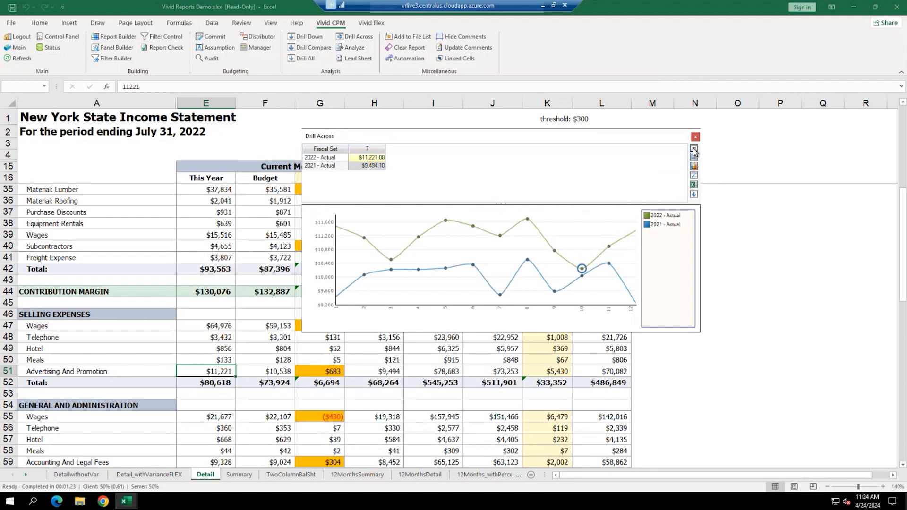
click(694, 150)
click(695, 158)
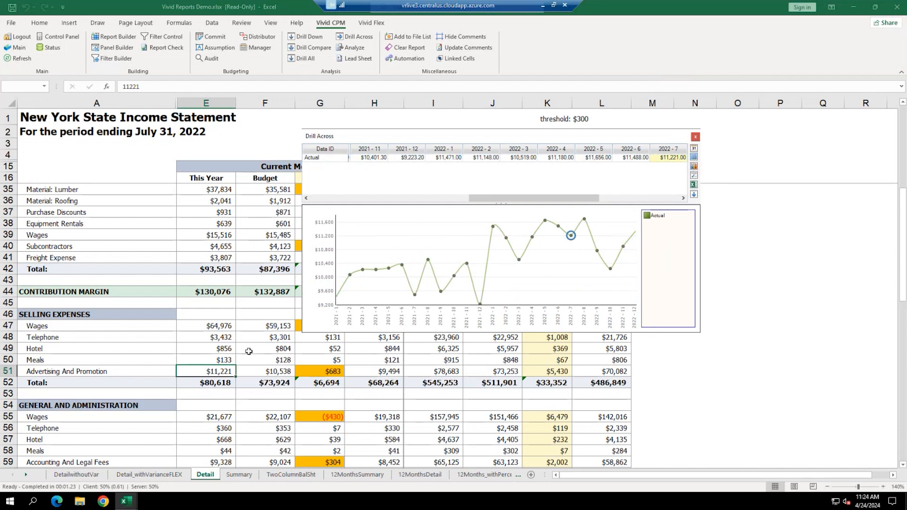
- Chart the Wages line, then Drafting's trend with July 2022 at $34,679, and close the chart
click(209, 236)
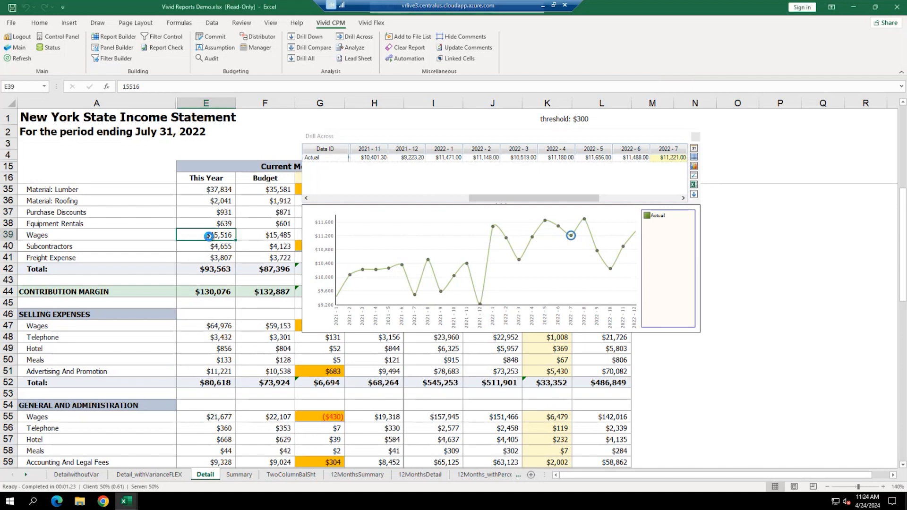
scroll(208, 237, up, 1)
scroll(208, 236, up, 5)
click(222, 201)
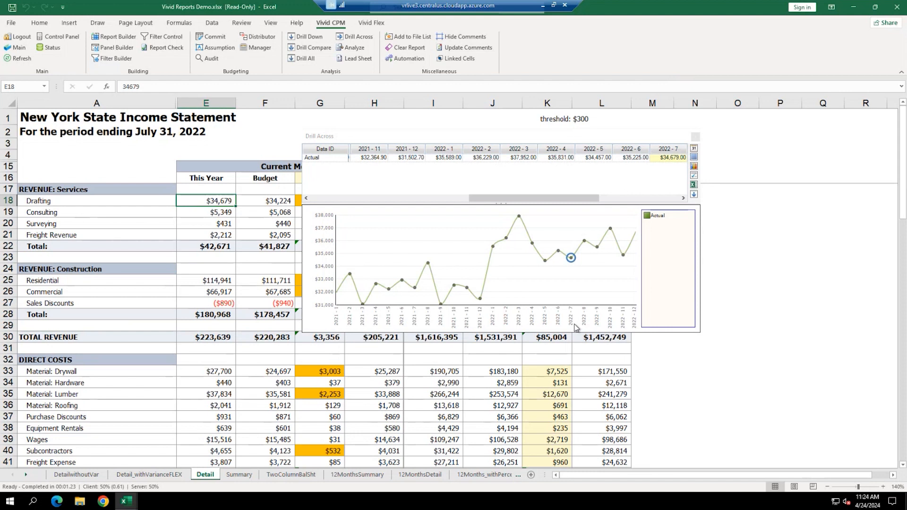
click(696, 137)
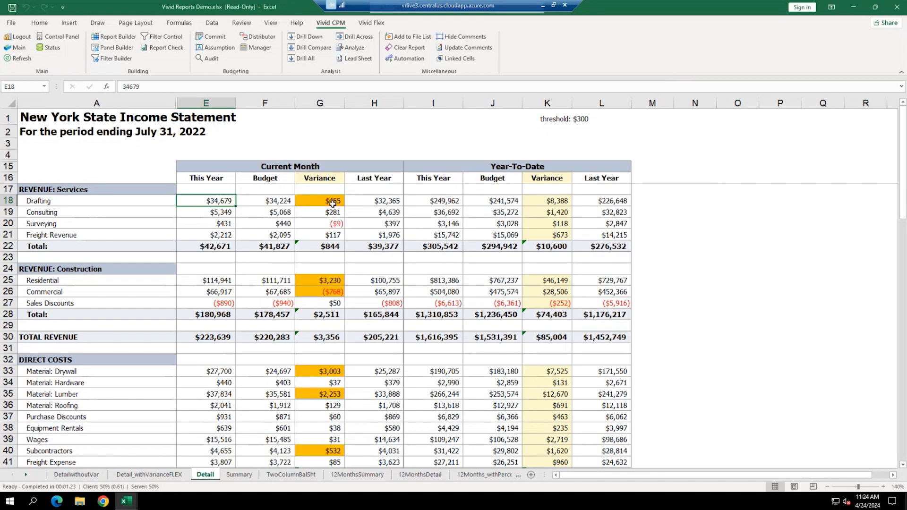
click(333, 204)
click(201, 201)
click(611, 114)
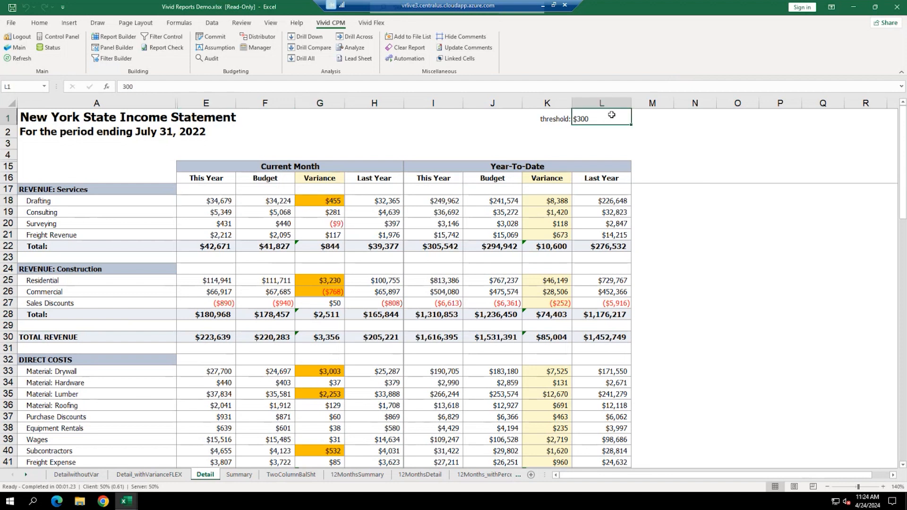
text(1000)
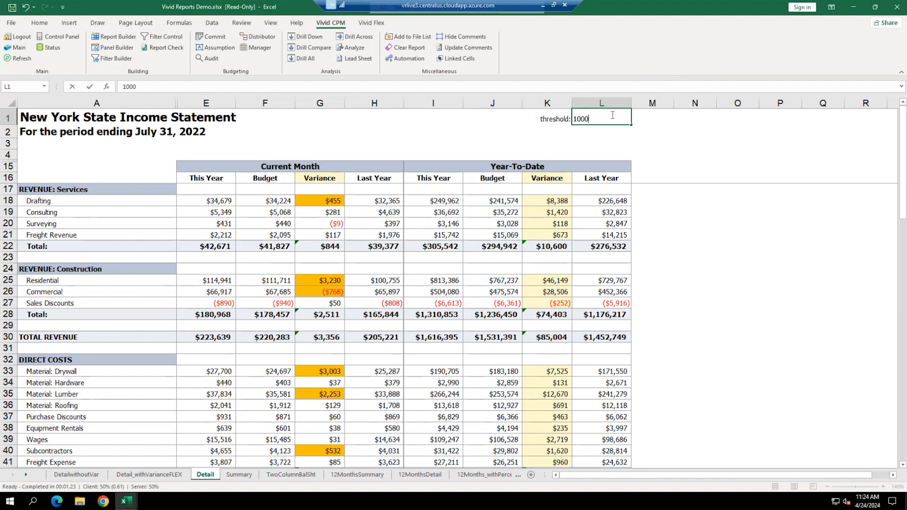
key(Return)
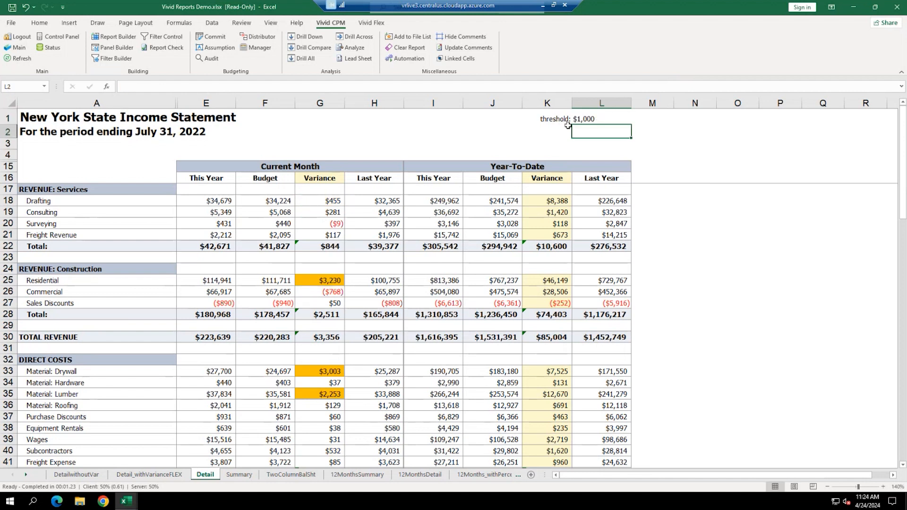
click(592, 118)
text(300)
key(Return)
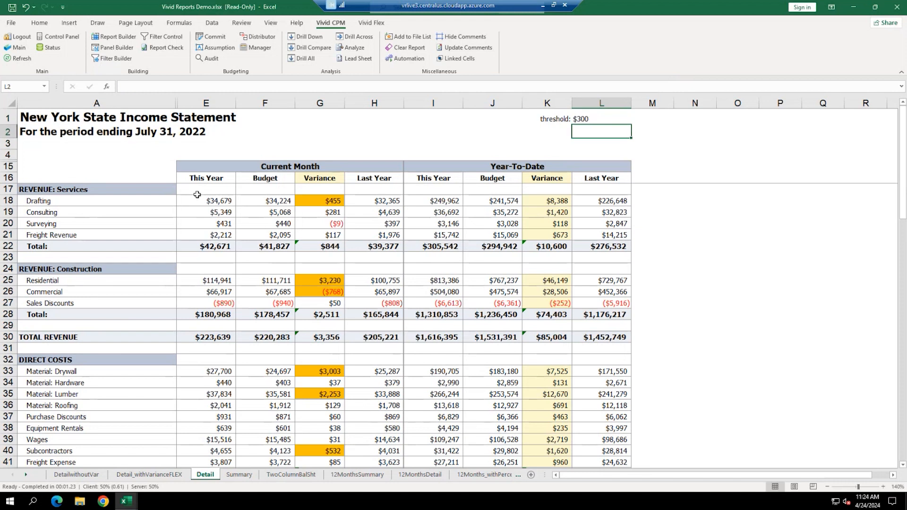
click(207, 203)
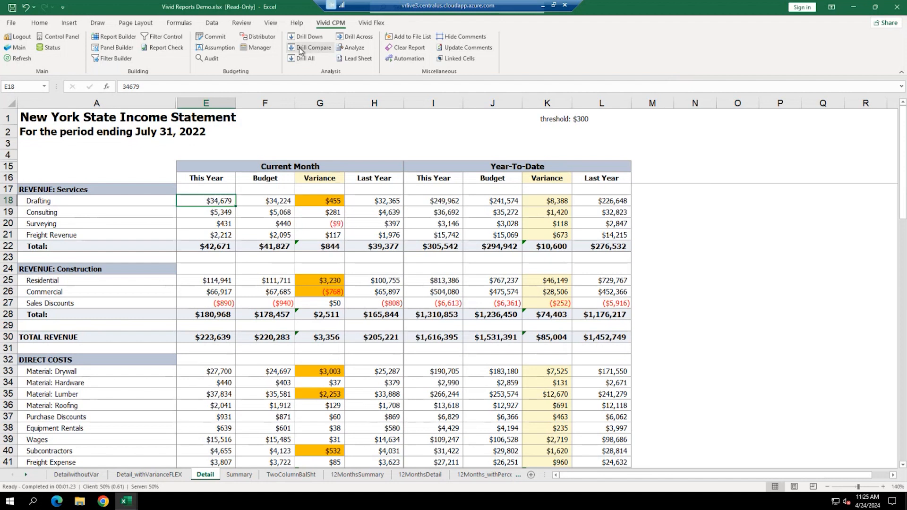
click(316, 48)
drag(464, 108, 603, 145)
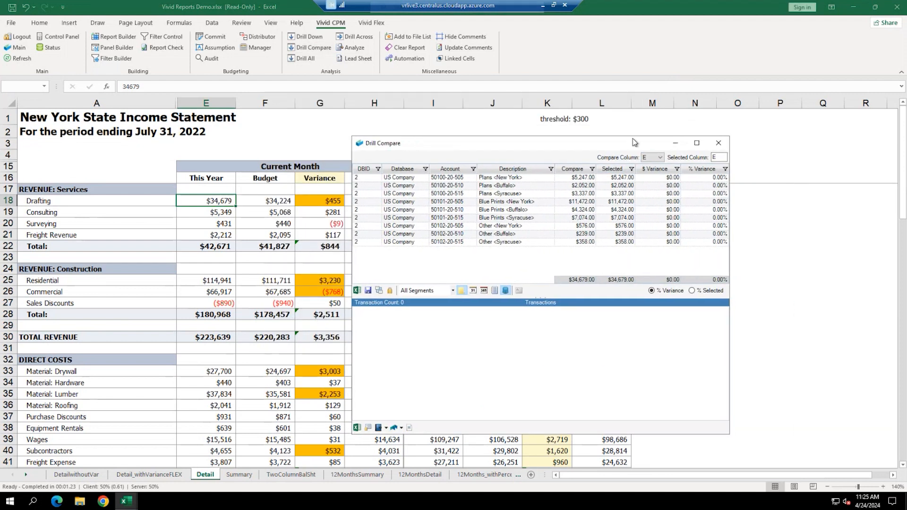
click(267, 202)
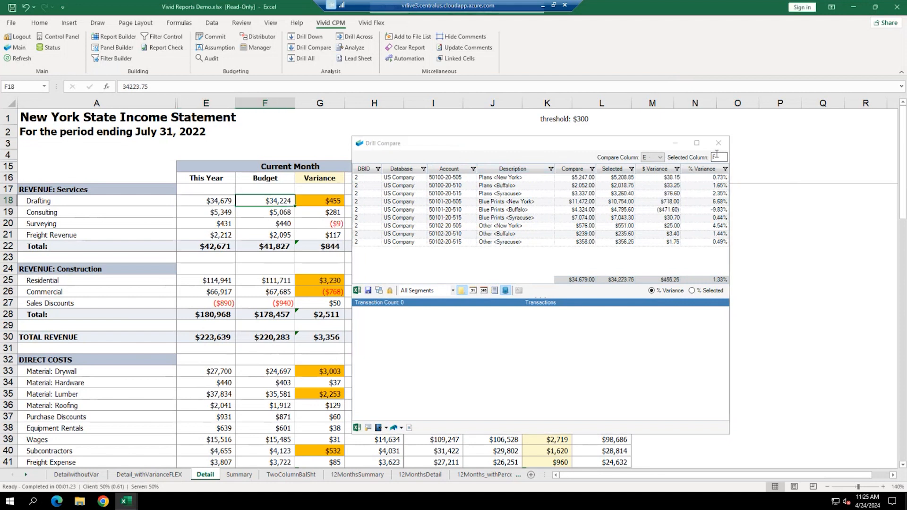
click(661, 171)
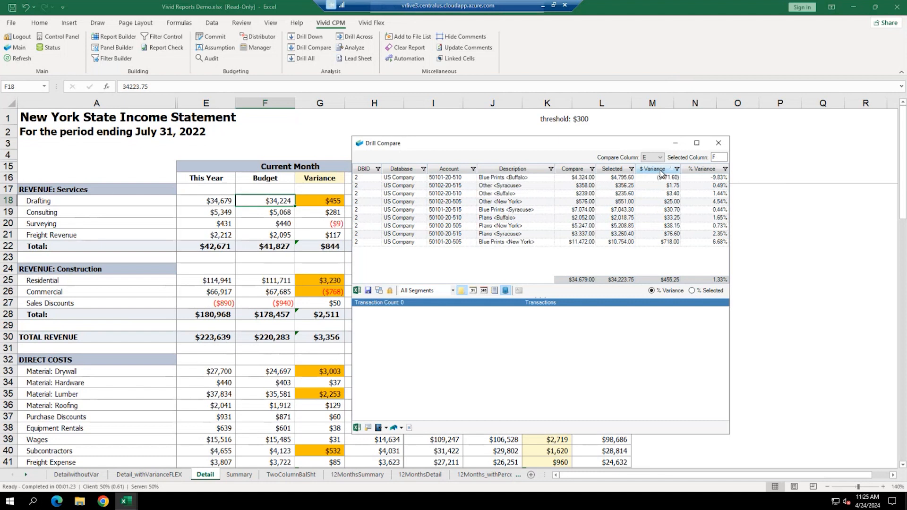
click(581, 178)
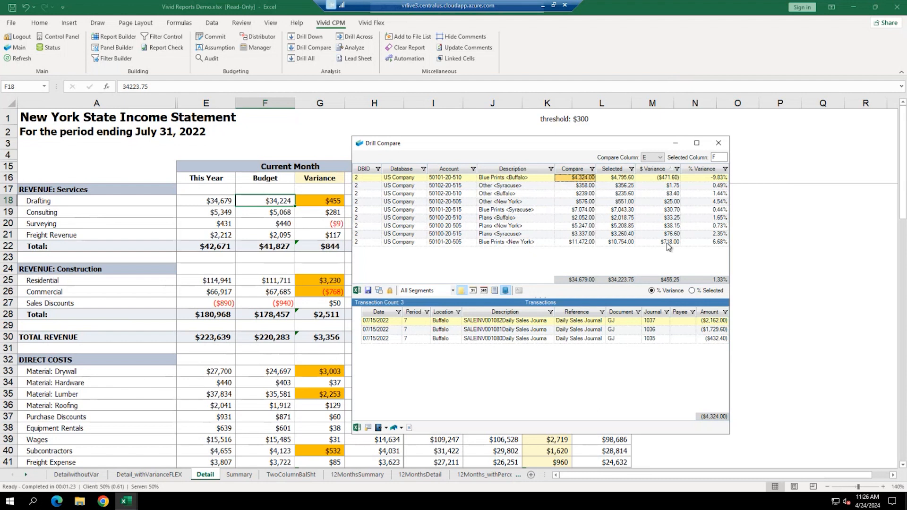
click(719, 143)
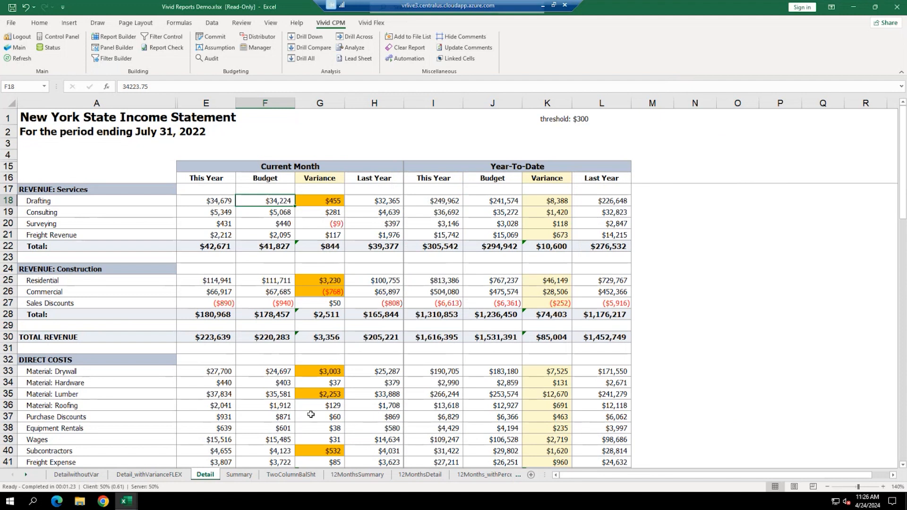
click(357, 475)
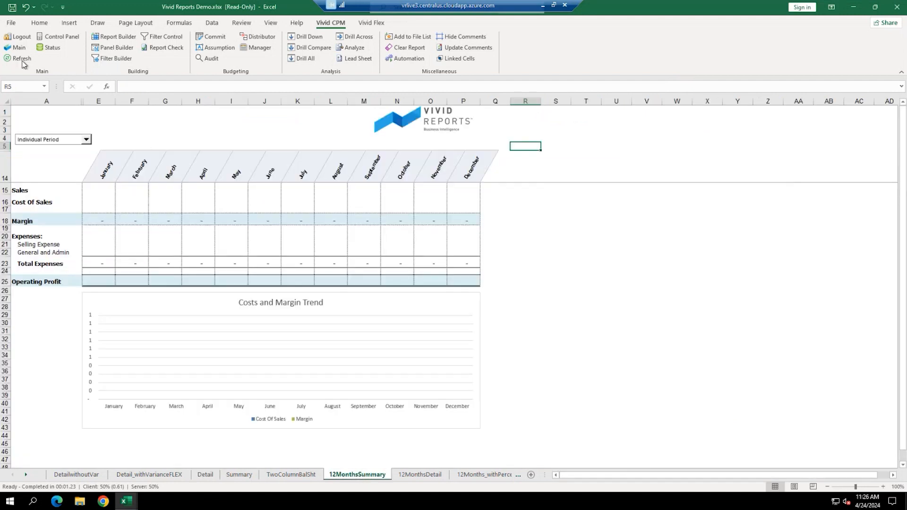
click(16, 60)
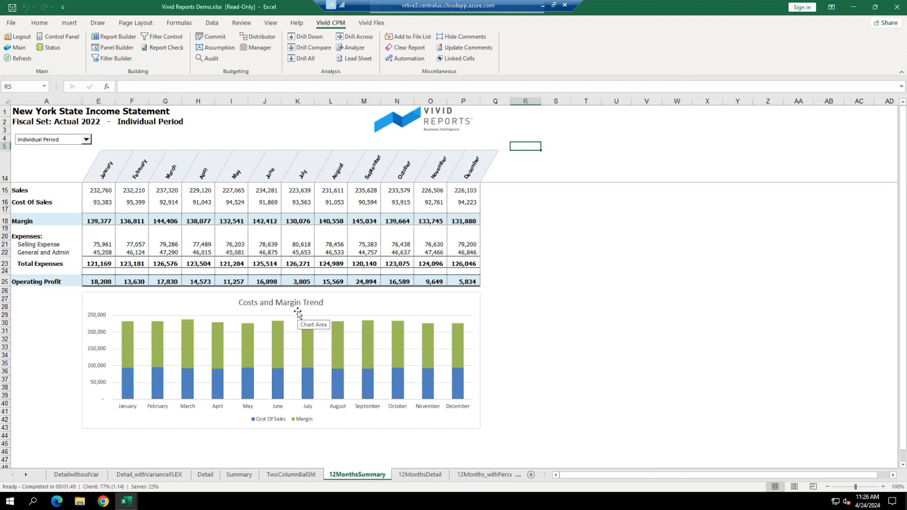
click(299, 305)
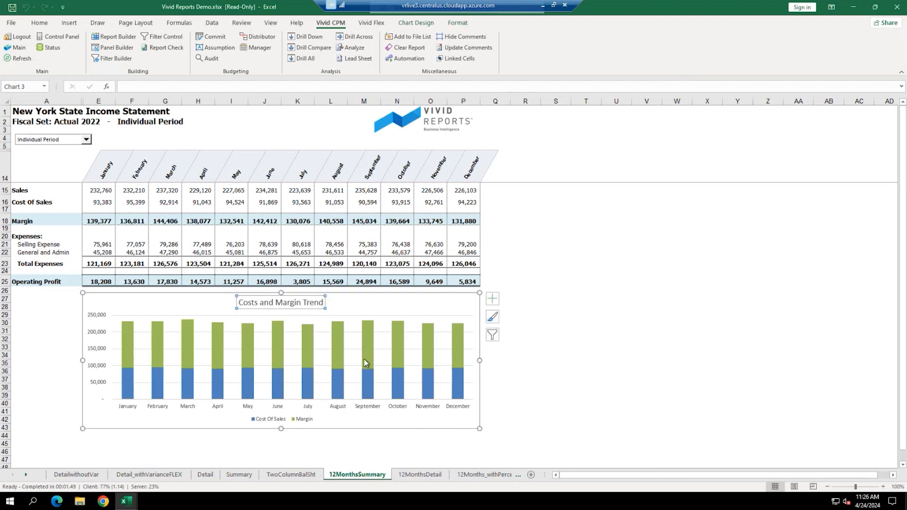
drag(99, 190, 466, 281)
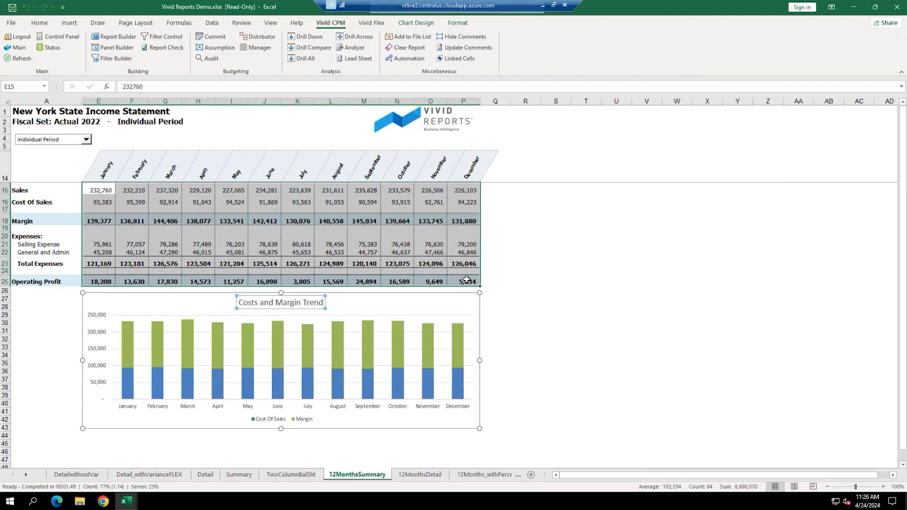
click(547, 266)
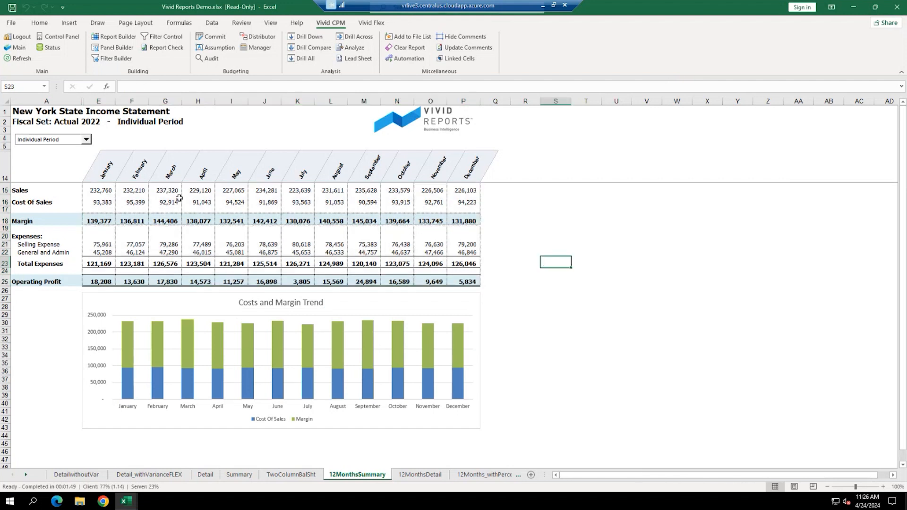
click(294, 193)
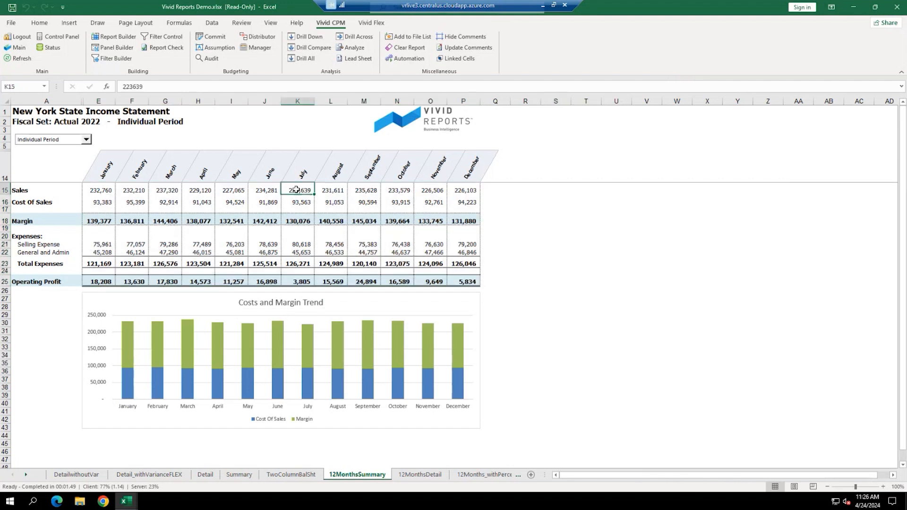
click(317, 34)
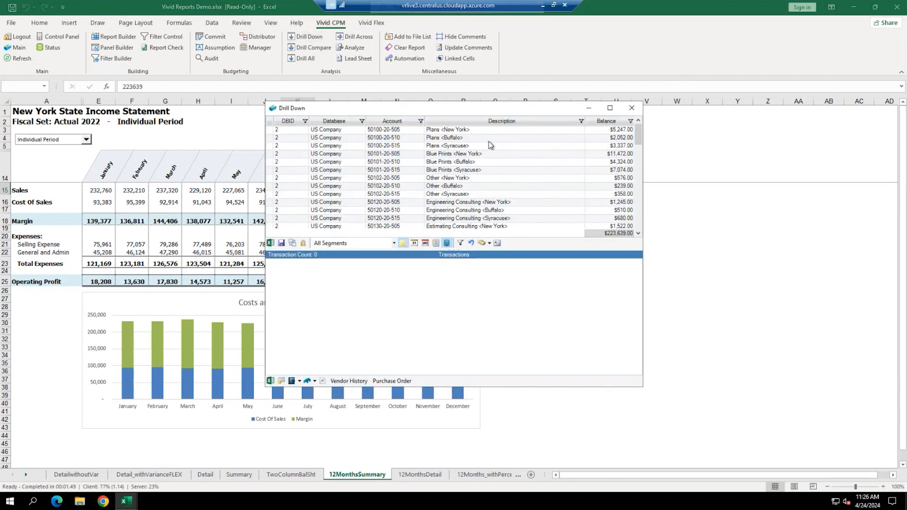
drag(451, 109, 558, 137)
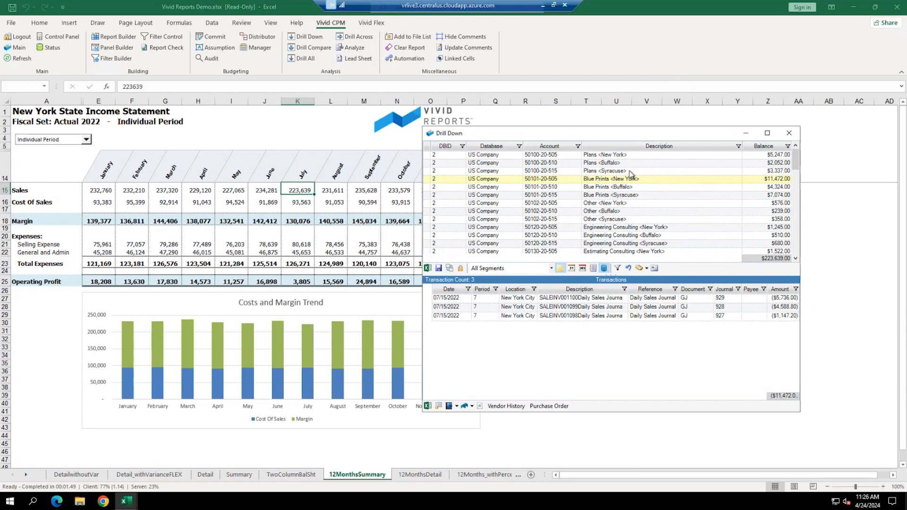
click(790, 134)
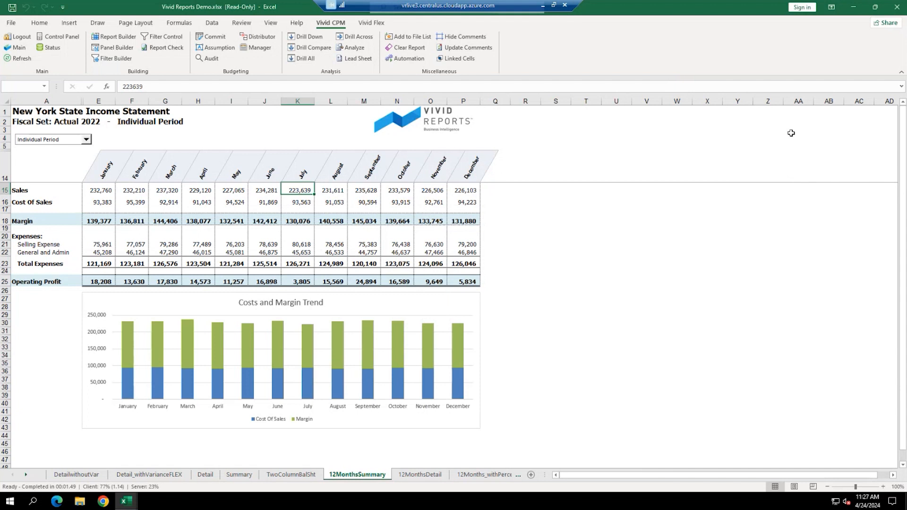
- Switch to the 12Months_withPercent sheet, refresh it, and zoom in on the January figures
click(480, 474)
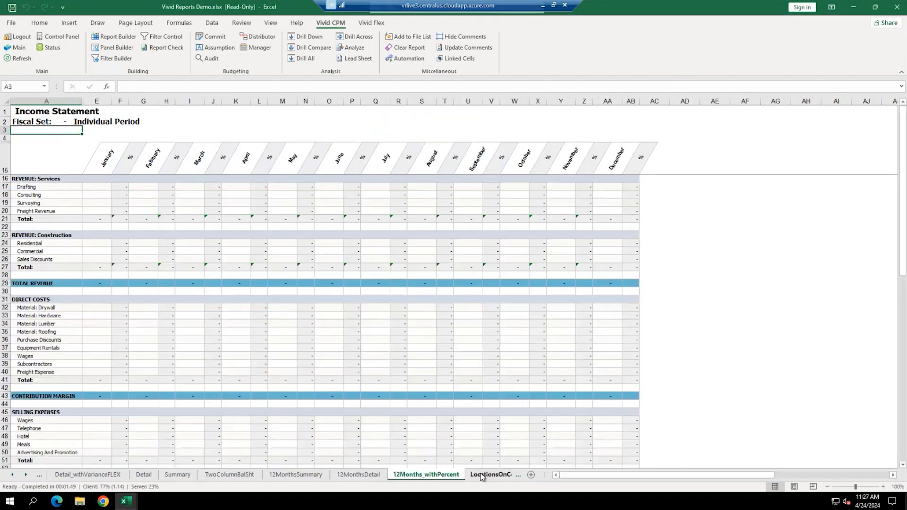
click(8, 59)
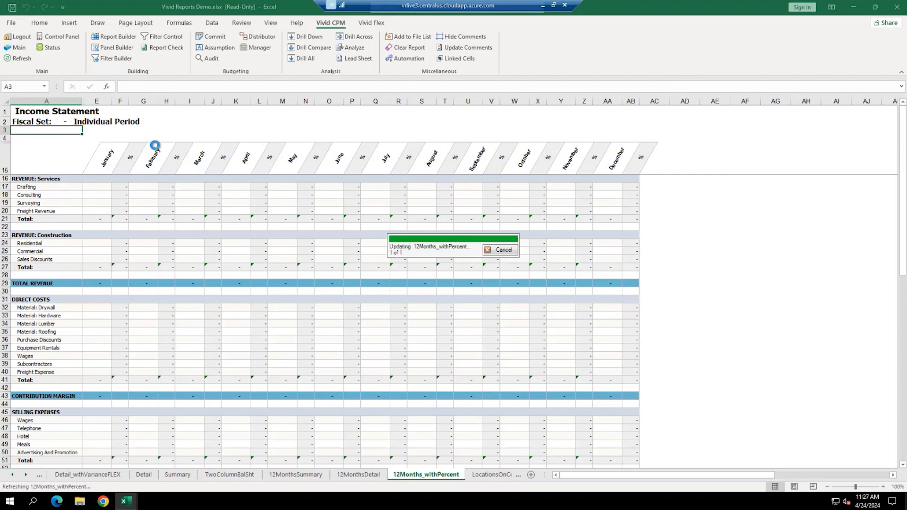
click(121, 187)
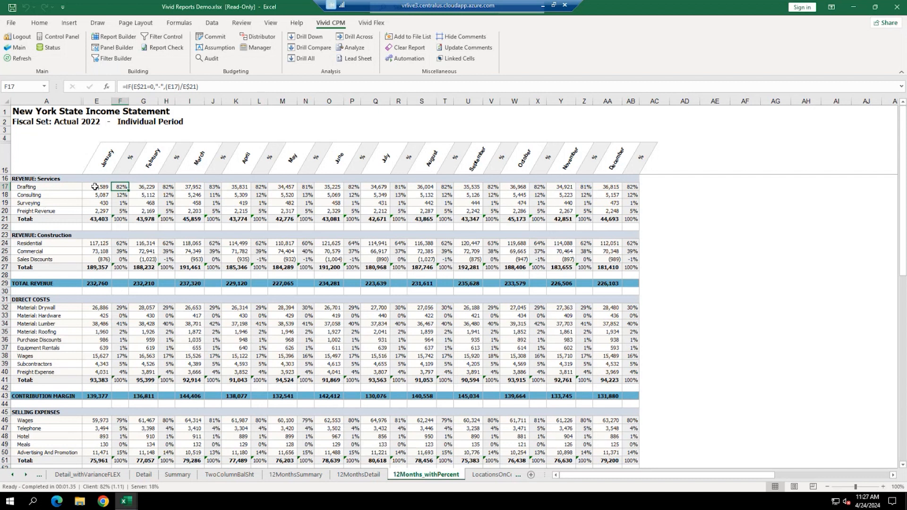
drag(95, 187, 98, 203)
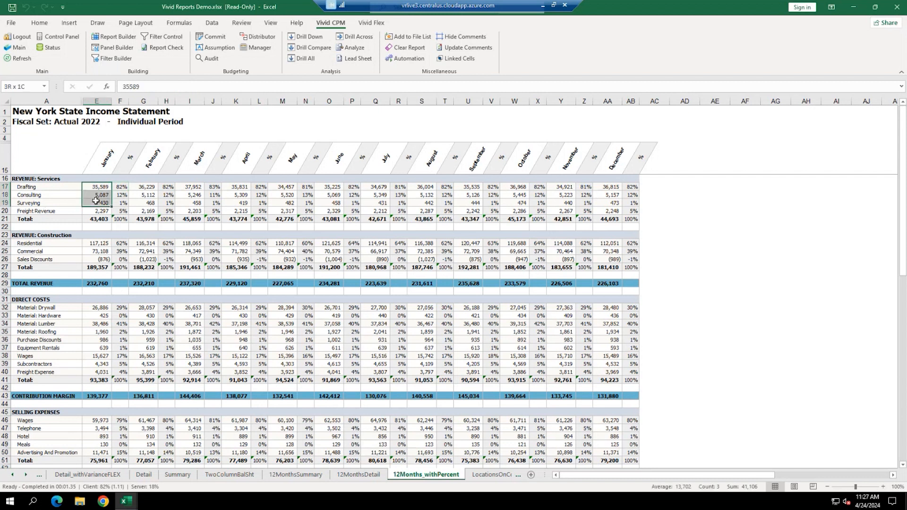
click(883, 487)
click(883, 487)
click(883, 488)
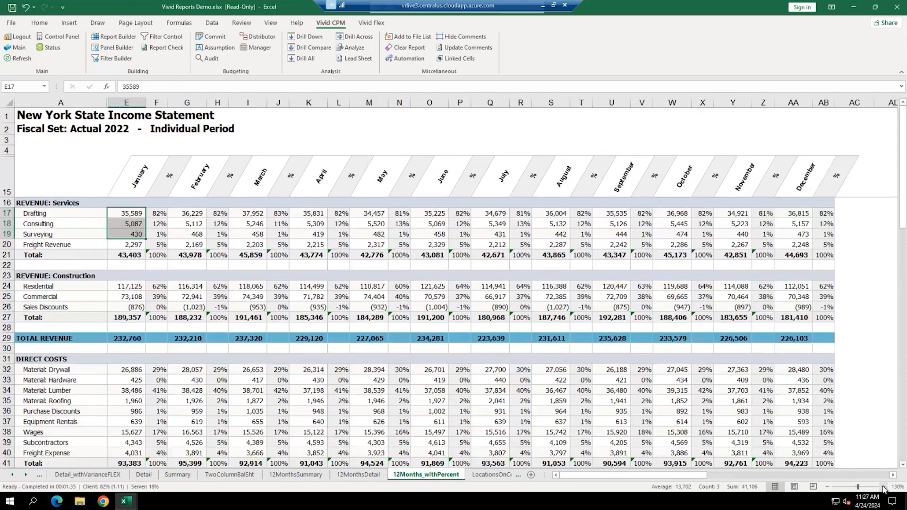
- Inspect the January services total and Drafting percentage formulas, then the February figures and row labels
mouse_move(132, 229)
mouse_down()
mouse_move(131, 254)
mouse_move(131, 223)
mouse_up()
click(126, 219)
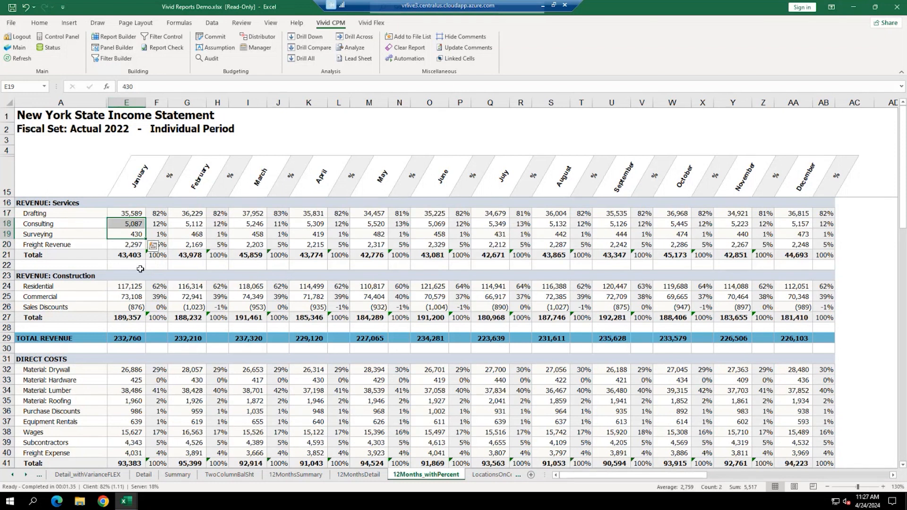
click(132, 255)
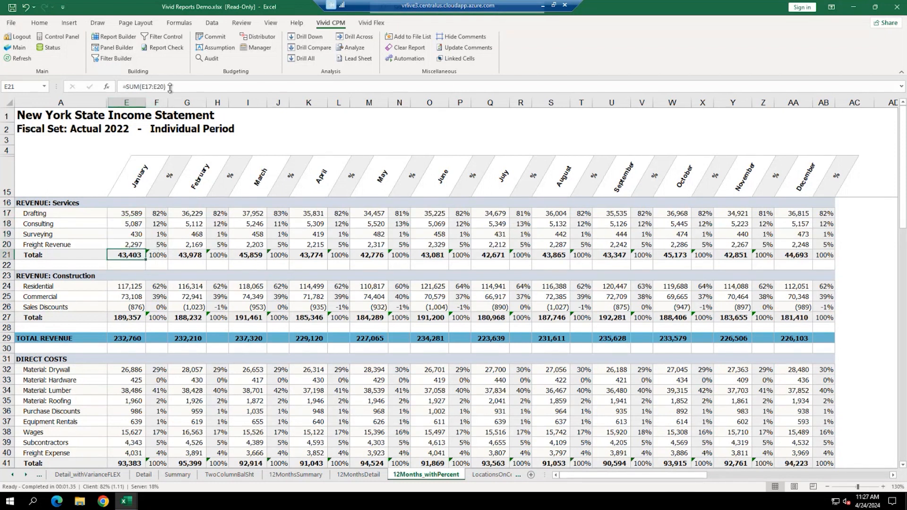
click(161, 214)
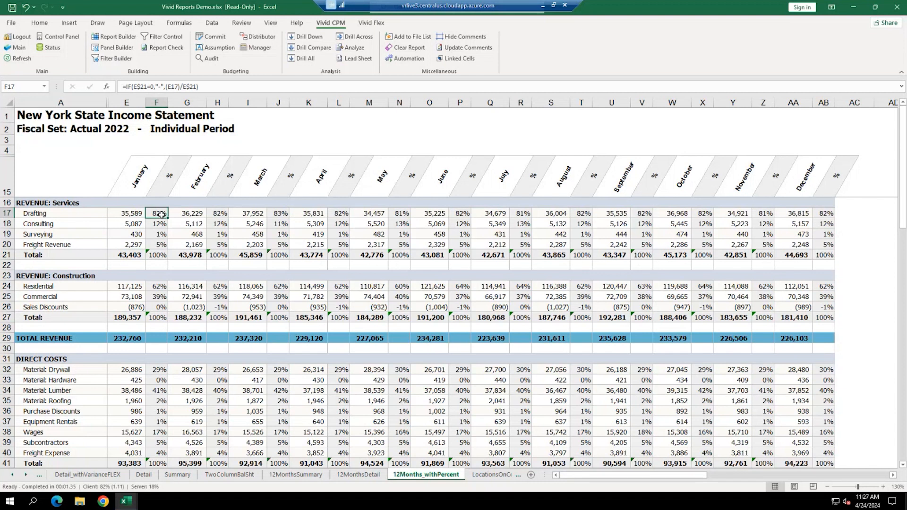
drag(135, 214, 134, 244)
drag(191, 215, 187, 243)
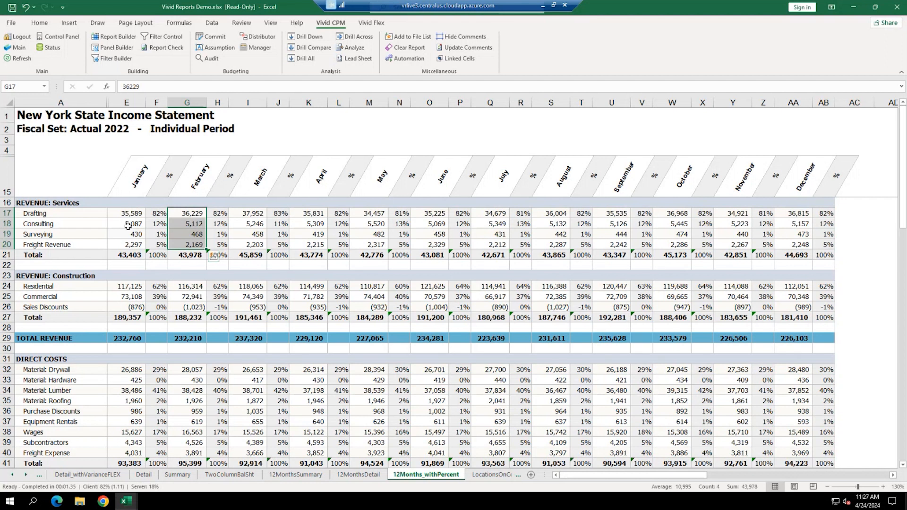
drag(52, 171, 37, 442)
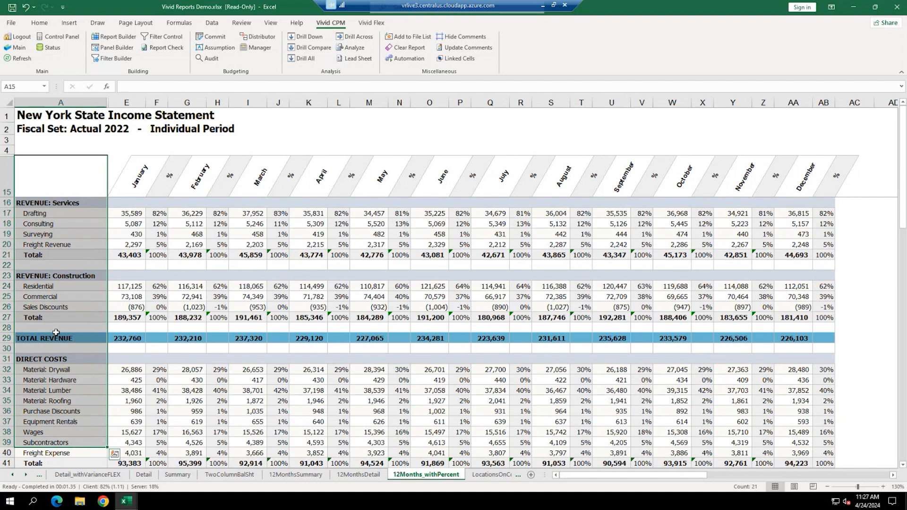
- Unhide columns B to D by selecting columns A through E and choosing Unhide
drag(66, 103, 122, 101)
right_click(121, 102)
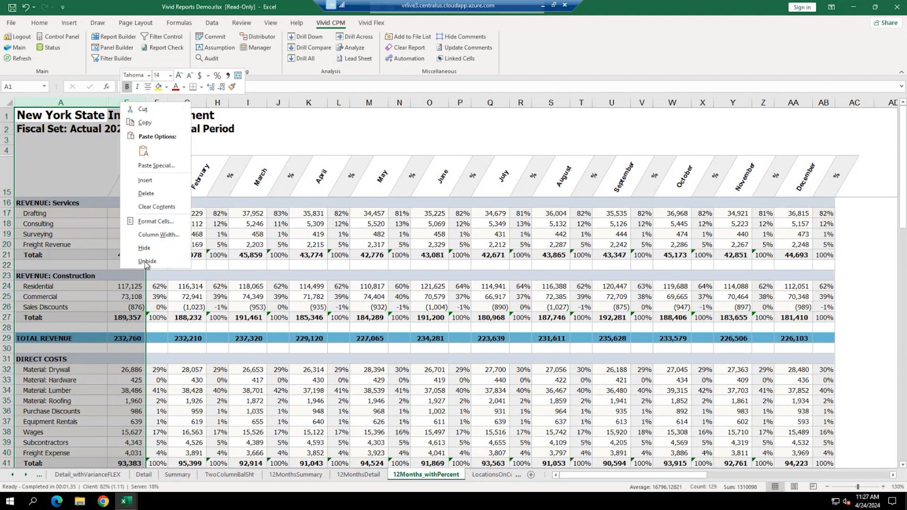
click(145, 263)
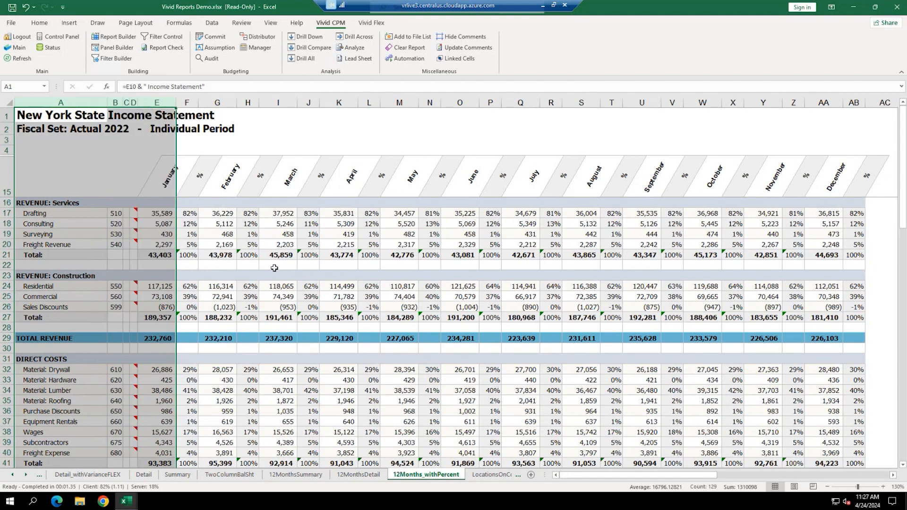
click(274, 268)
- Read the red comment markers beside the account codes, selecting the Consulting row's cell
mouse_move(134, 224)
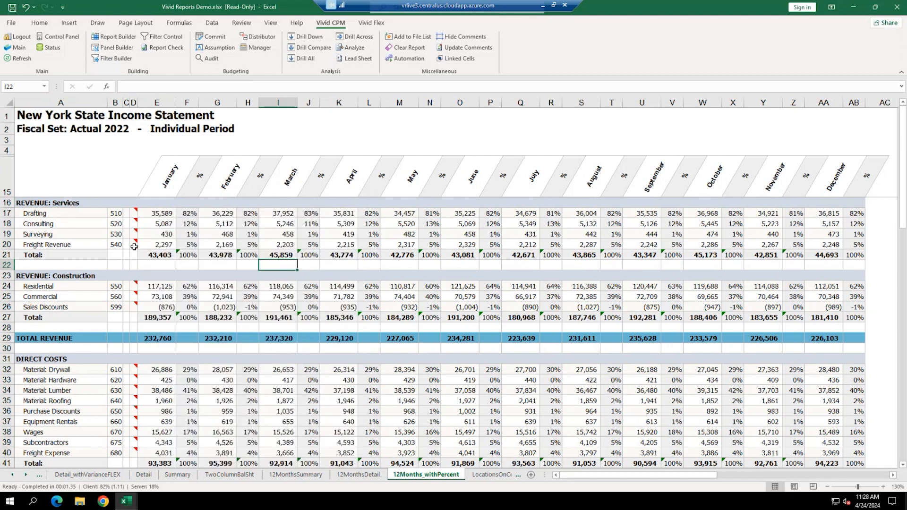
mouse_move(135, 242)
click(135, 224)
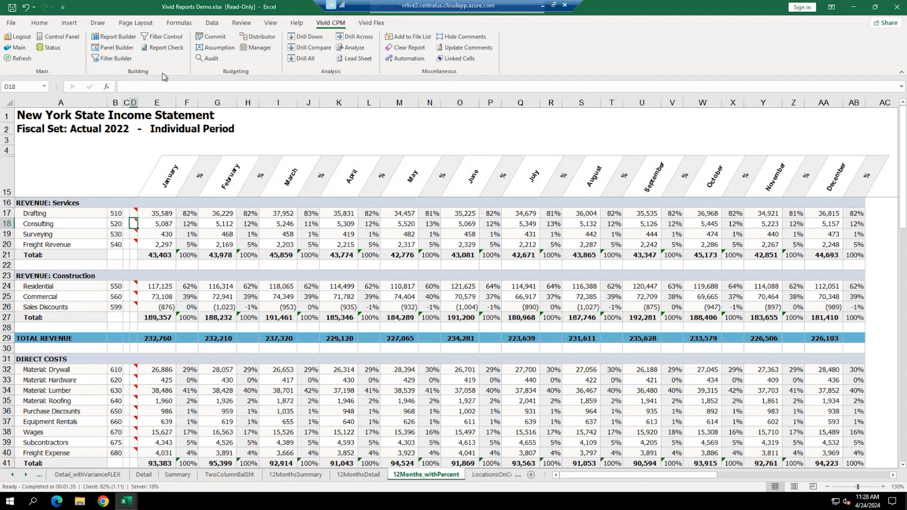
- In the Filter Builder, append a personal name suffix to the Consulting account filter's name
click(108, 58)
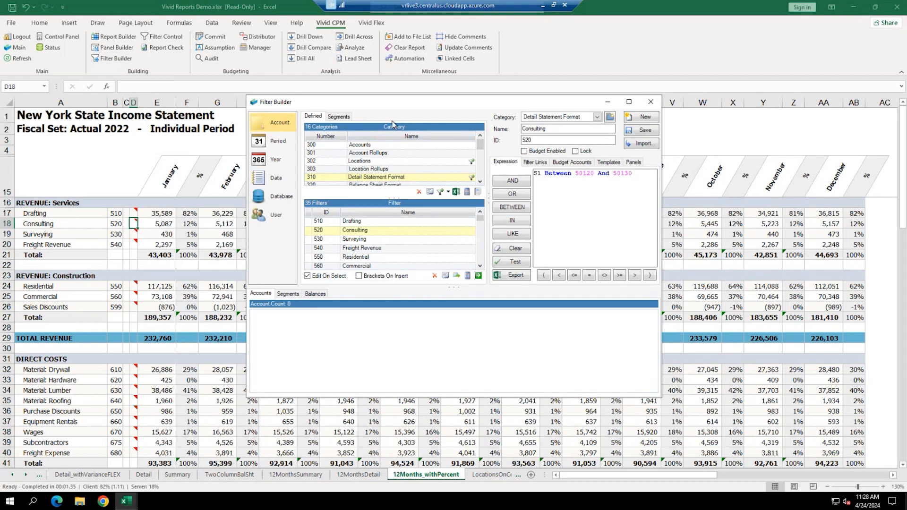
click(480, 181)
click(480, 181)
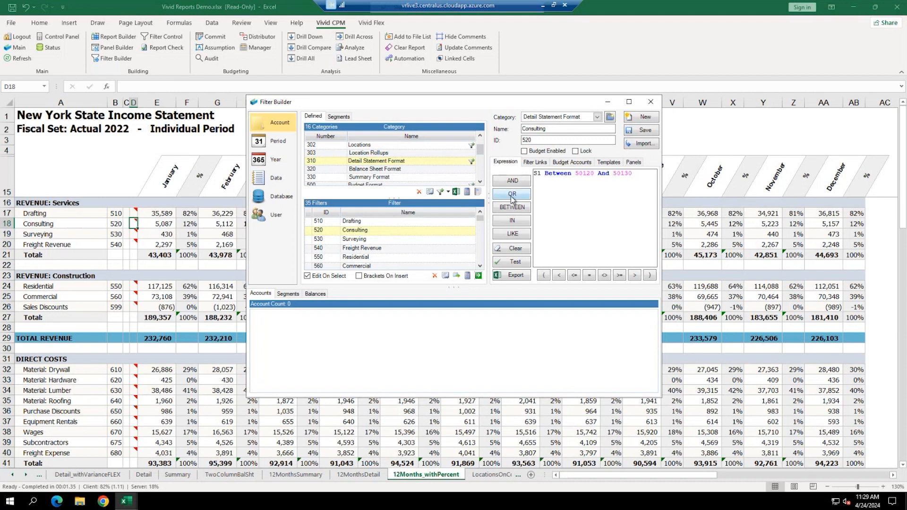
click(557, 129)
text(-CHRISTINE)
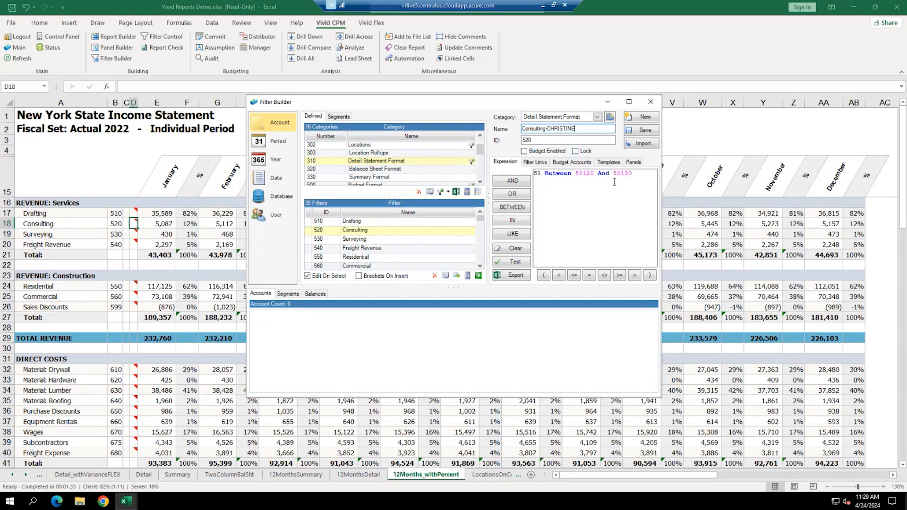
- Change the expression to S1 Between 50120 And 50140, test it, and save over filter 520
click(561, 195)
drag(544, 174, 526, 176)
click(625, 172)
click(629, 174)
key(BackSpace)
key(BackSpace)
text(40)
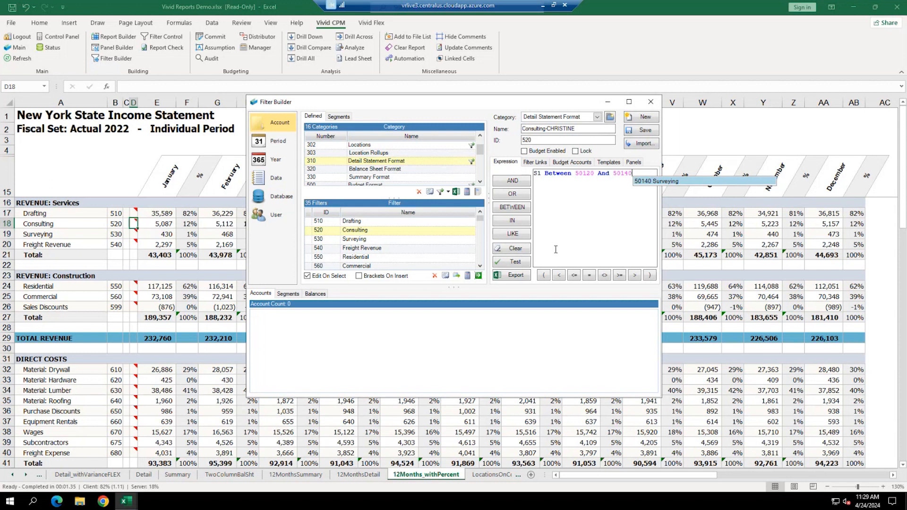
click(504, 263)
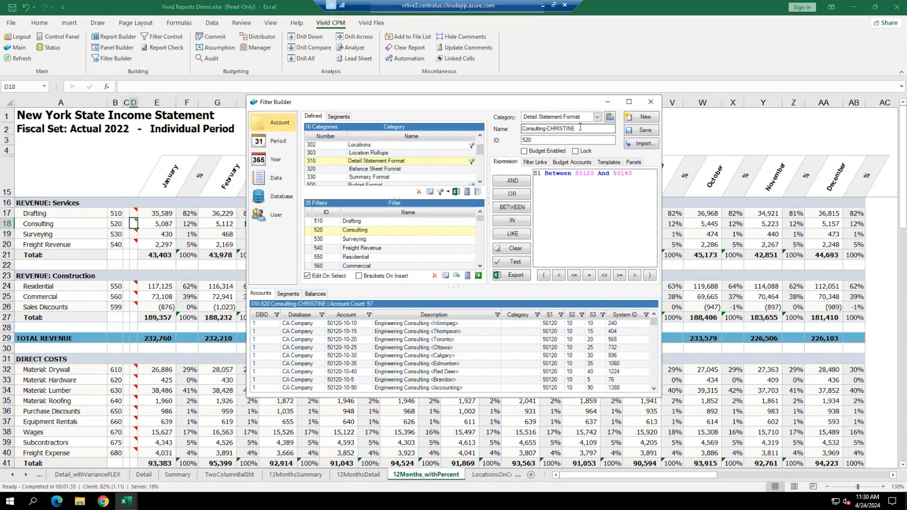
click(644, 131)
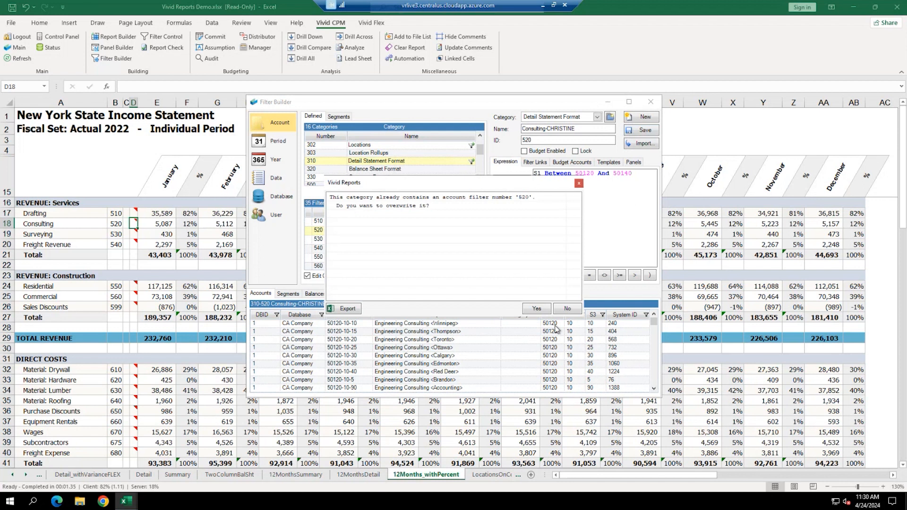
click(539, 309)
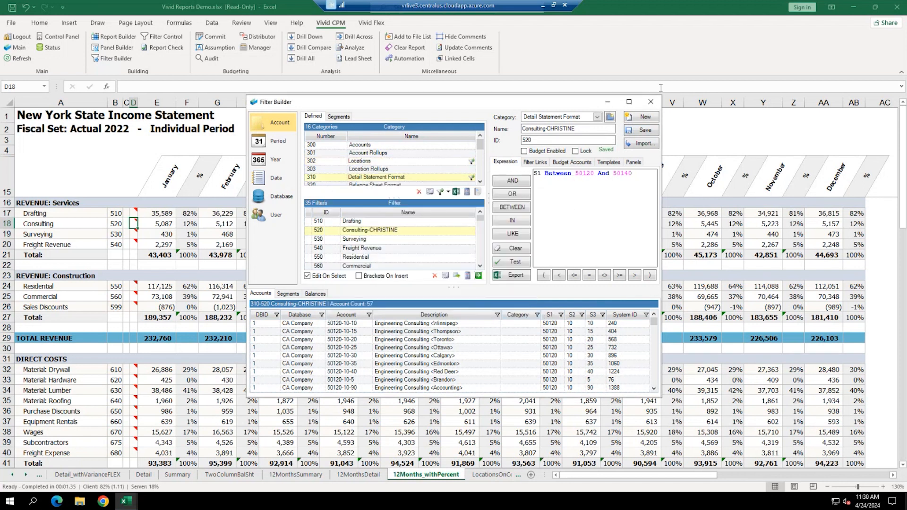
- Close the filter editor and refresh the report with the updated Consulting filter
click(653, 103)
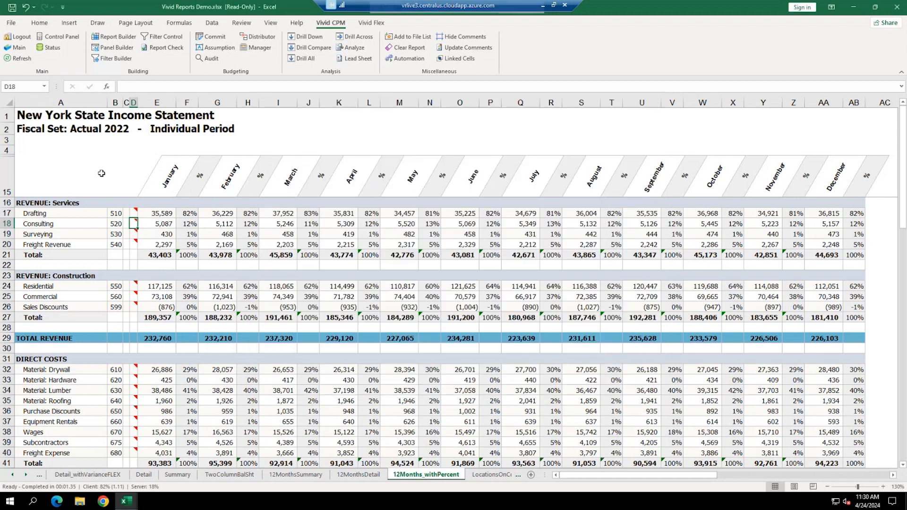
click(7, 224)
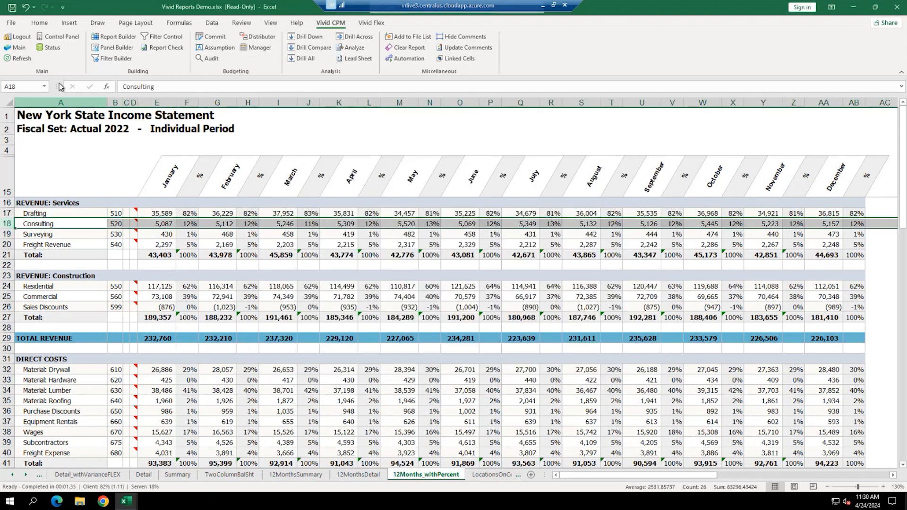
click(27, 59)
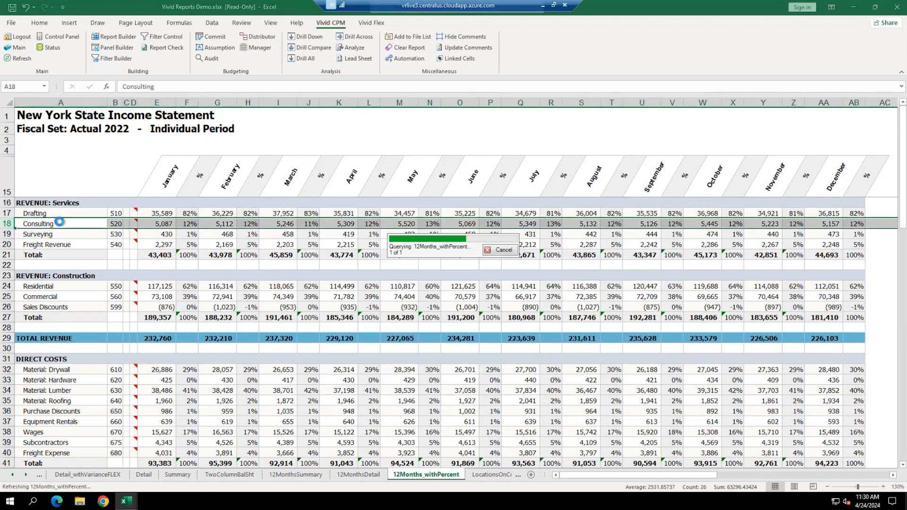
- Check the refreshed monthly Consulting amounts and the renamed row label, then go to the Detail sheet
click(156, 224)
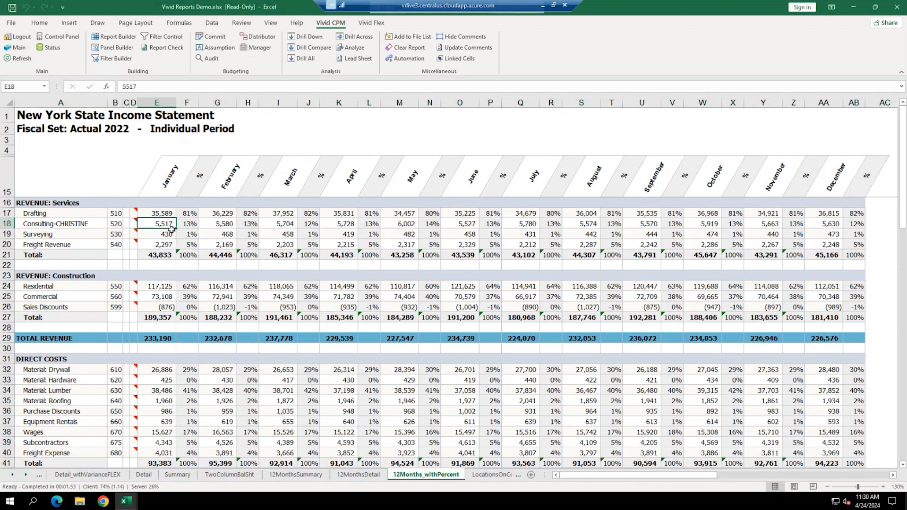
click(215, 227)
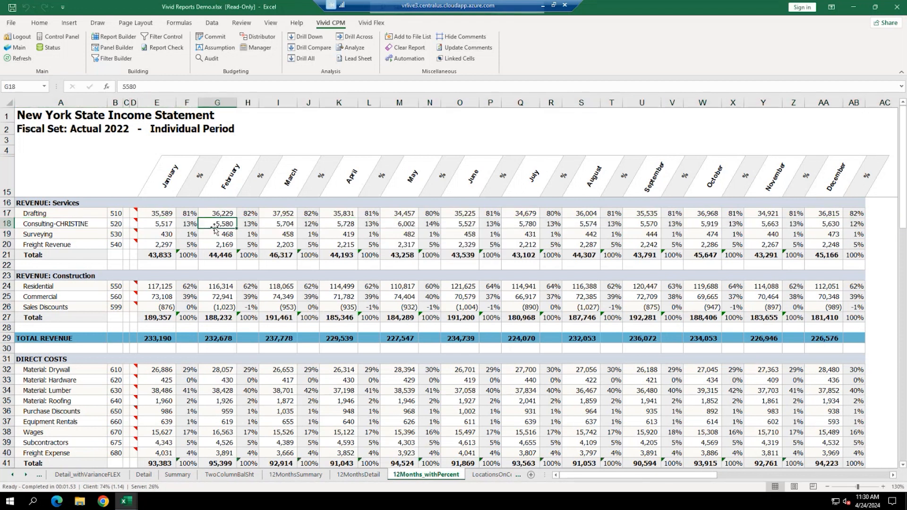
click(280, 224)
click(338, 223)
click(155, 229)
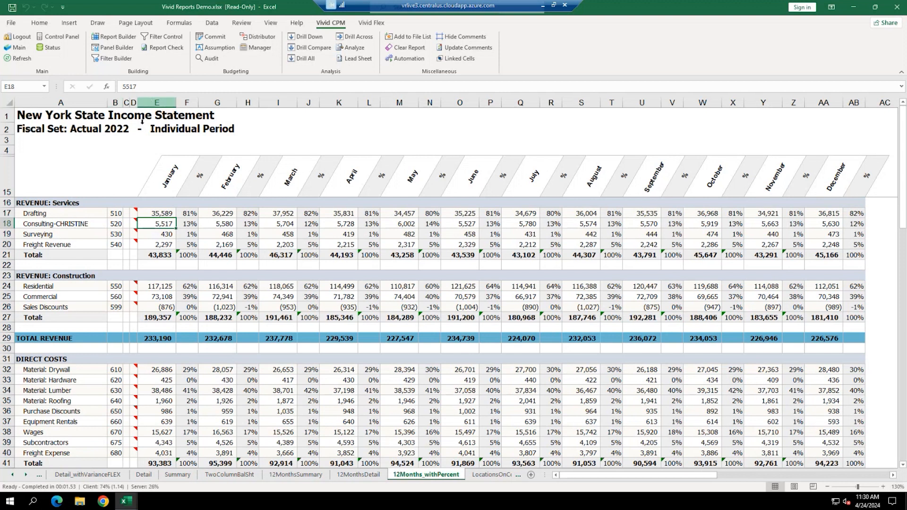
click(68, 225)
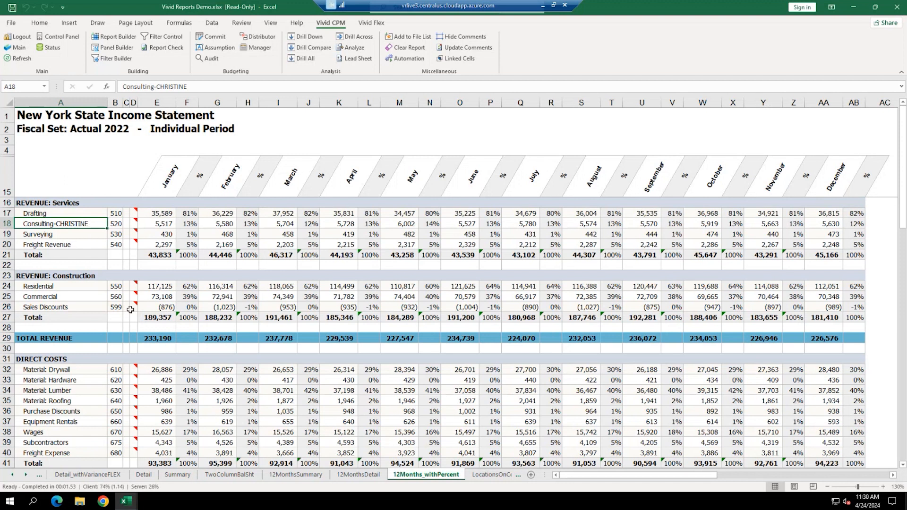
click(142, 476)
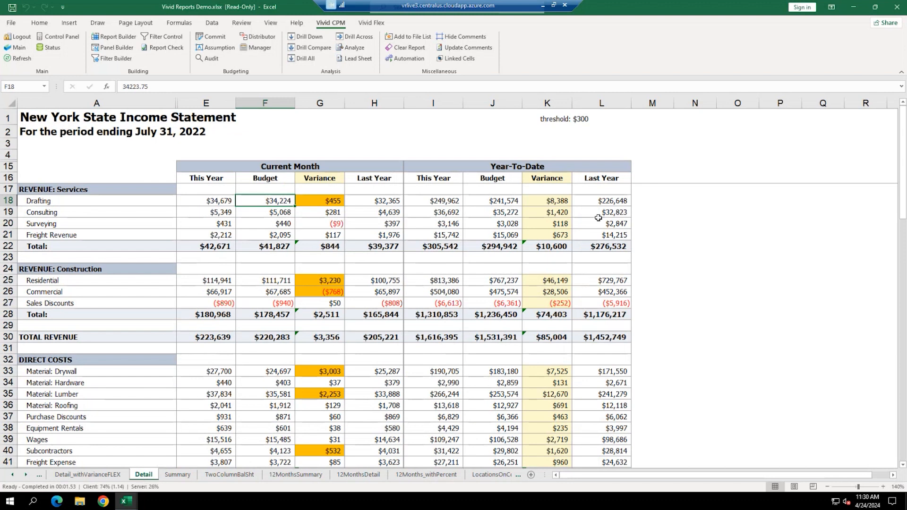
- Refresh the Detail sheet so Consulting shows $5,780 this month and total revenue $224,070
click(14, 60)
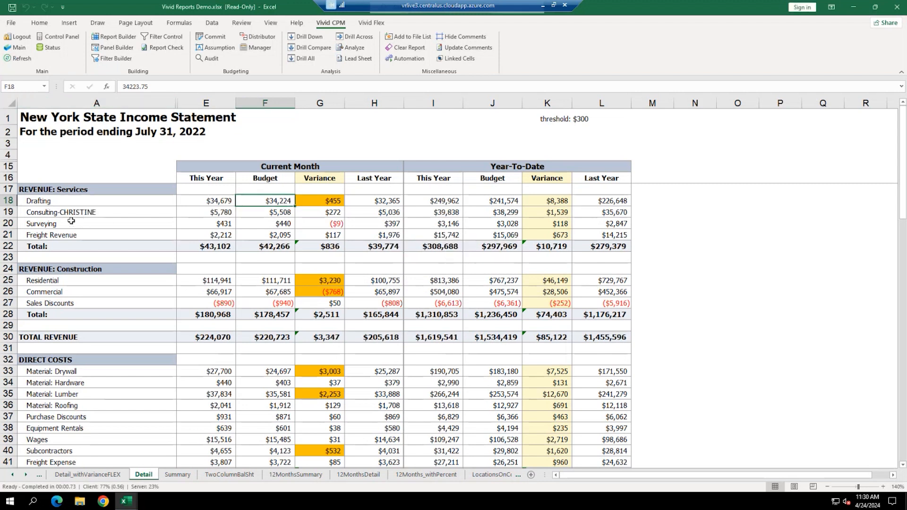
click(212, 211)
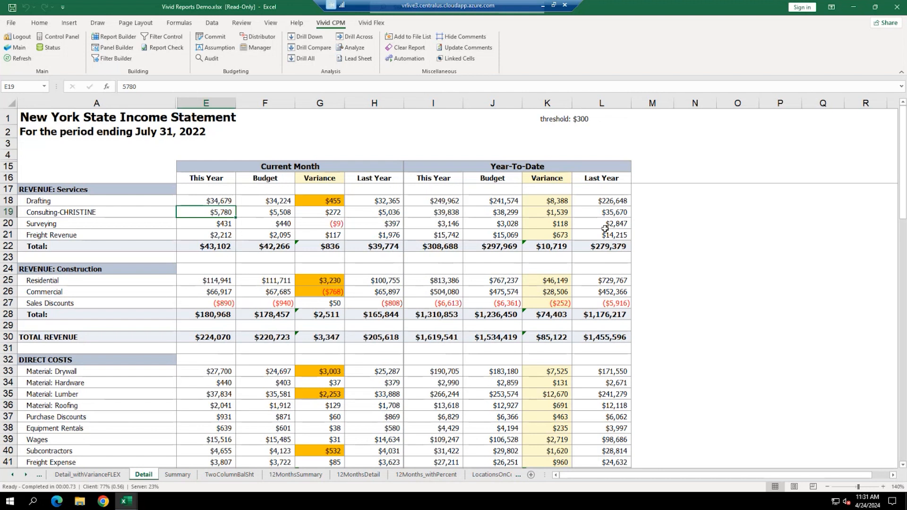
- Check the Control Panel's location list without changing it, then open the Vivid CPM Automation jobs
click(57, 37)
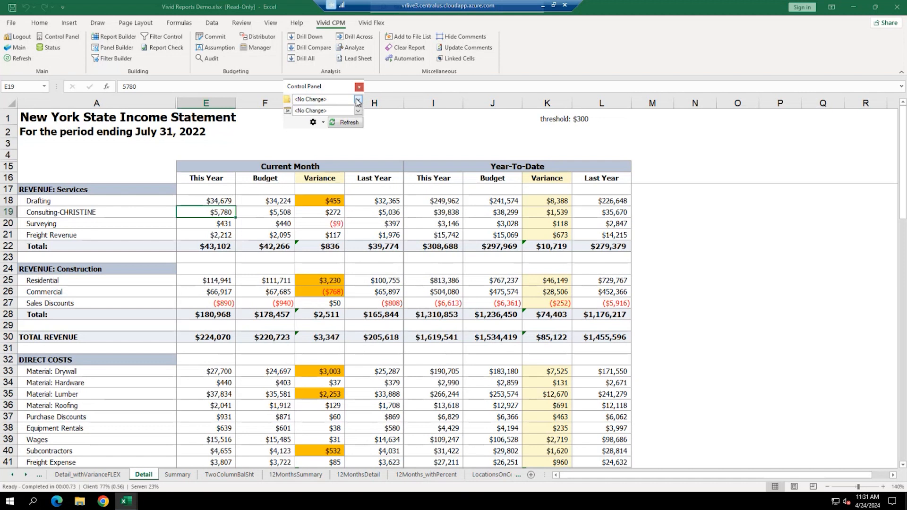
click(357, 100)
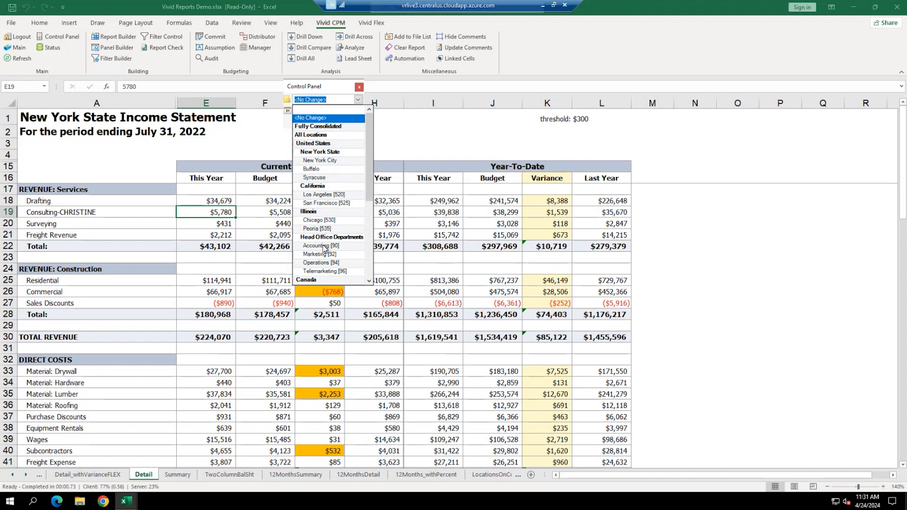
click(360, 87)
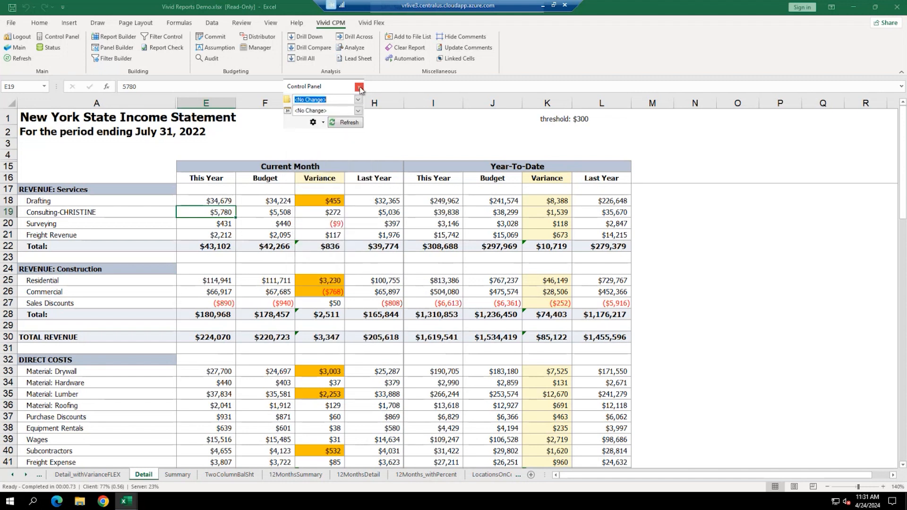
click(409, 59)
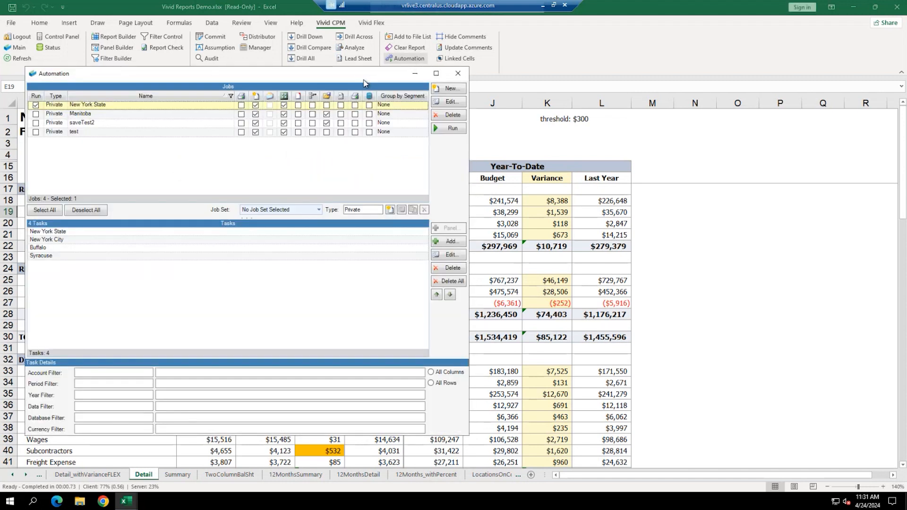
- Run the New York State automation job, generating Book2 with four location Detail sheets
drag(255, 76, 464, 89)
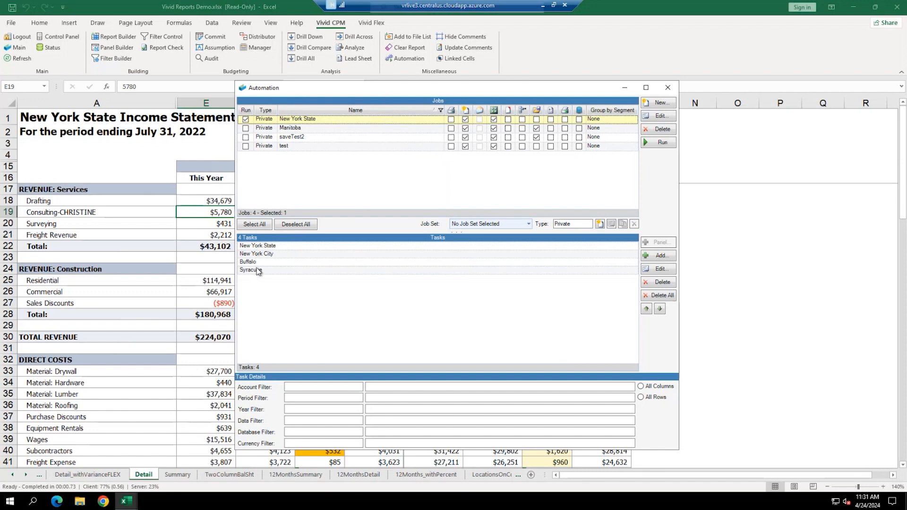
click(661, 143)
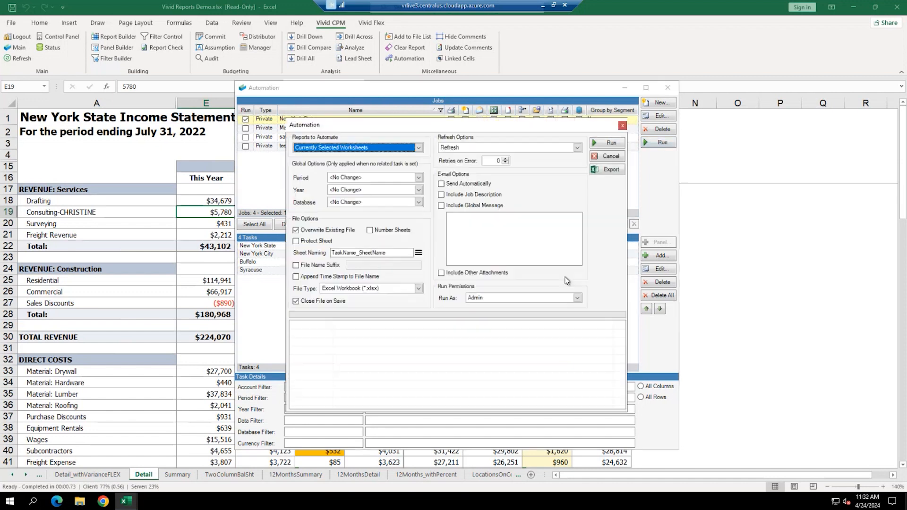
click(608, 143)
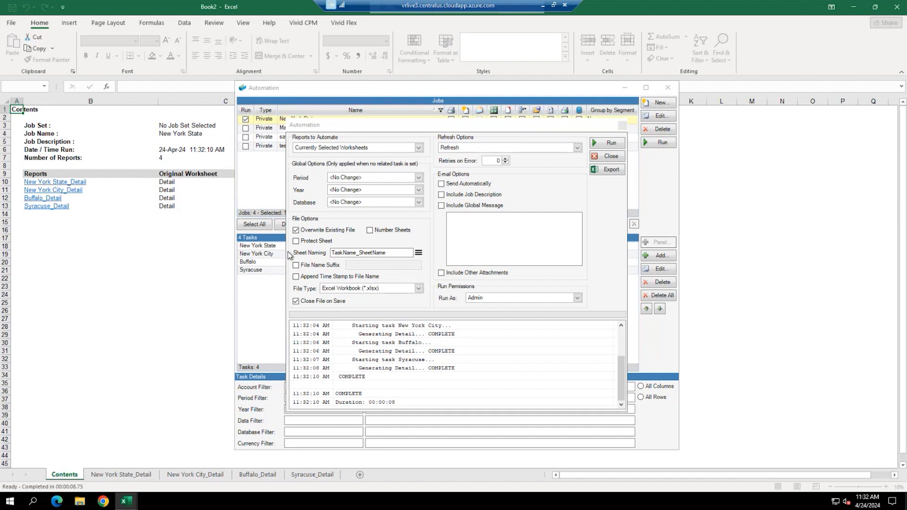
- Close the Automation windows, review Book2's NY State and NYC reports, and close Book2 without saving
click(617, 157)
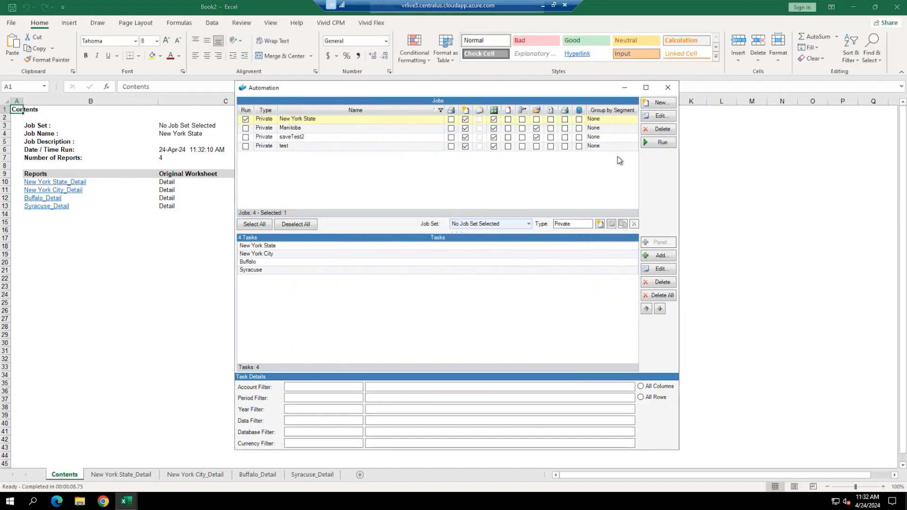
click(668, 89)
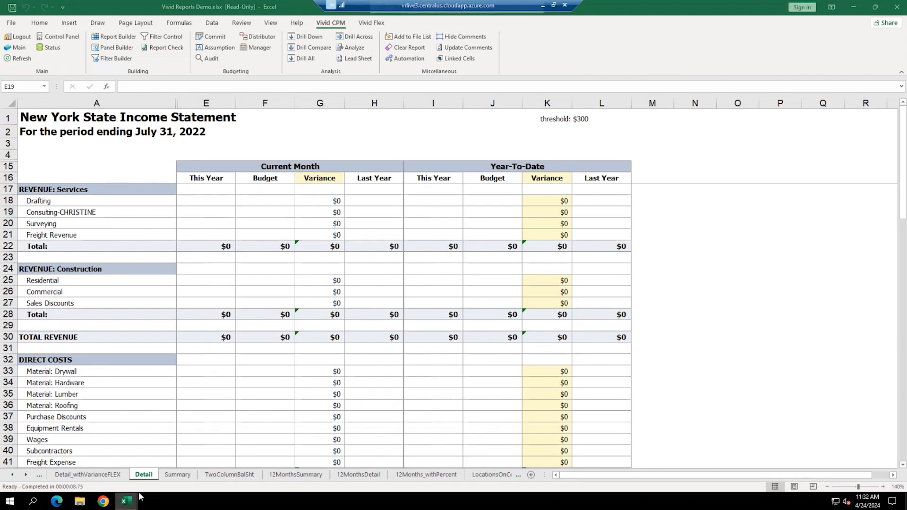
mouse_move(130, 505)
click(253, 456)
click(126, 477)
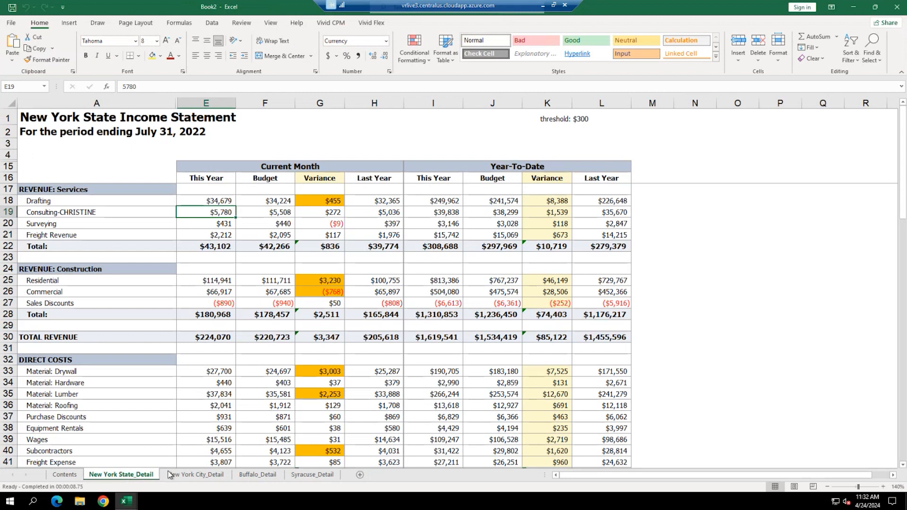
click(191, 477)
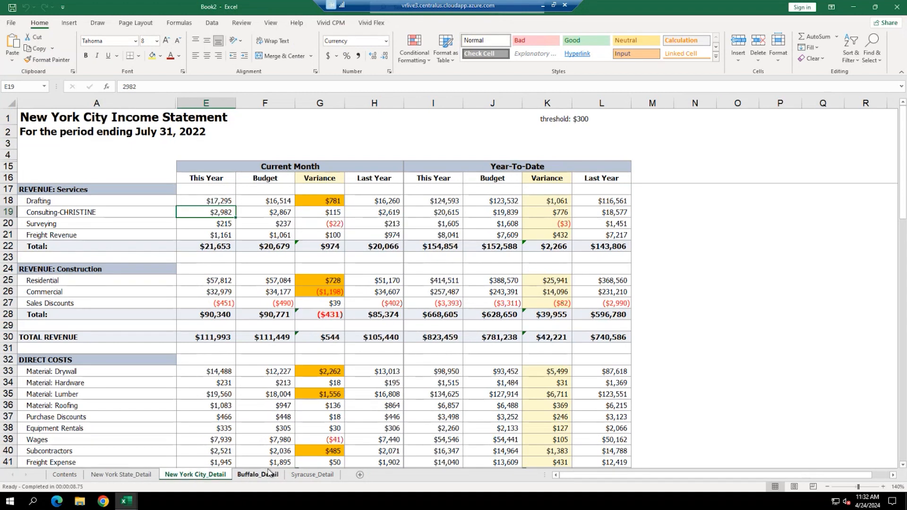
click(897, 11)
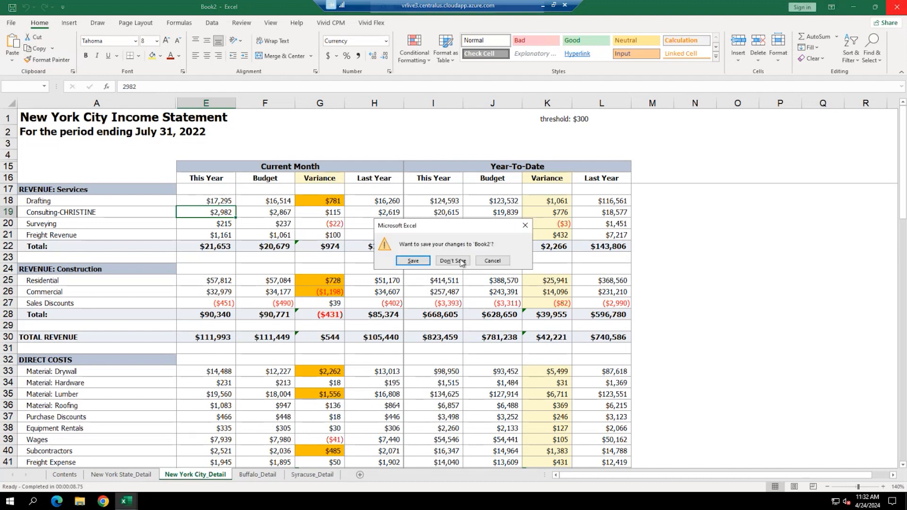
click(453, 261)
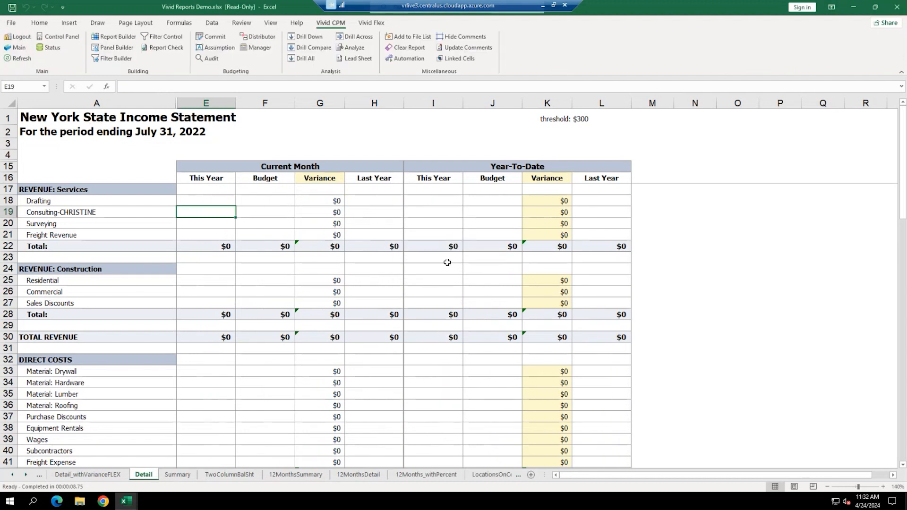
- Open and close Report Check, then refresh the Detail sheet to reload the New York State statement
click(151, 49)
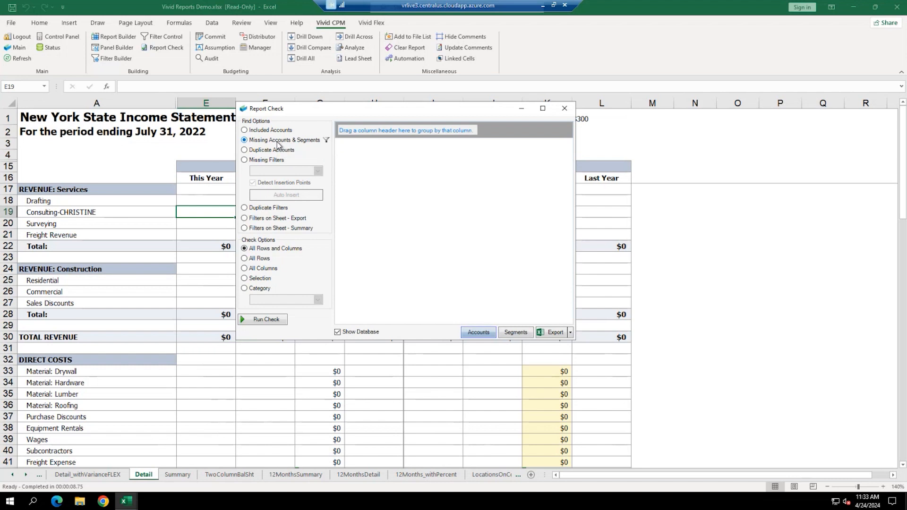
click(565, 108)
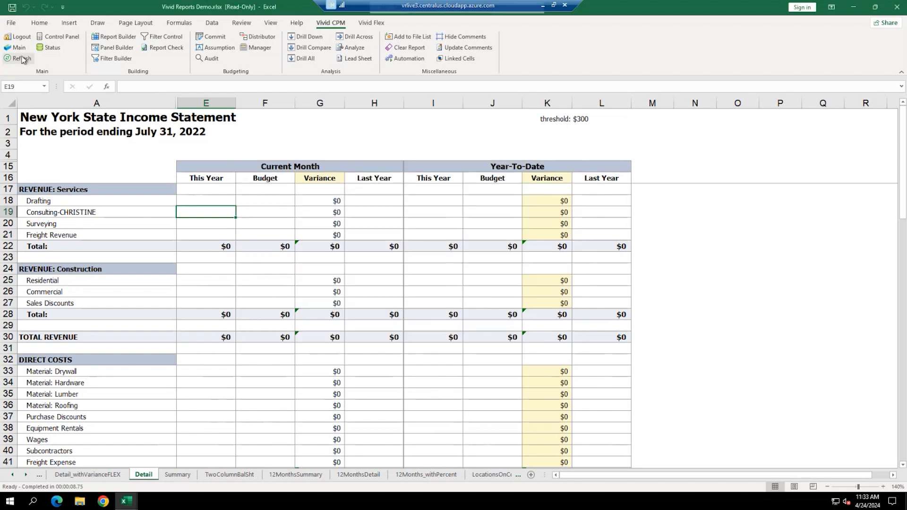
click(21, 59)
- Enter the label 'ALL P&L (4000-9999)' in A73, two rows below Net Profit
scroll(440, 314, down, 4)
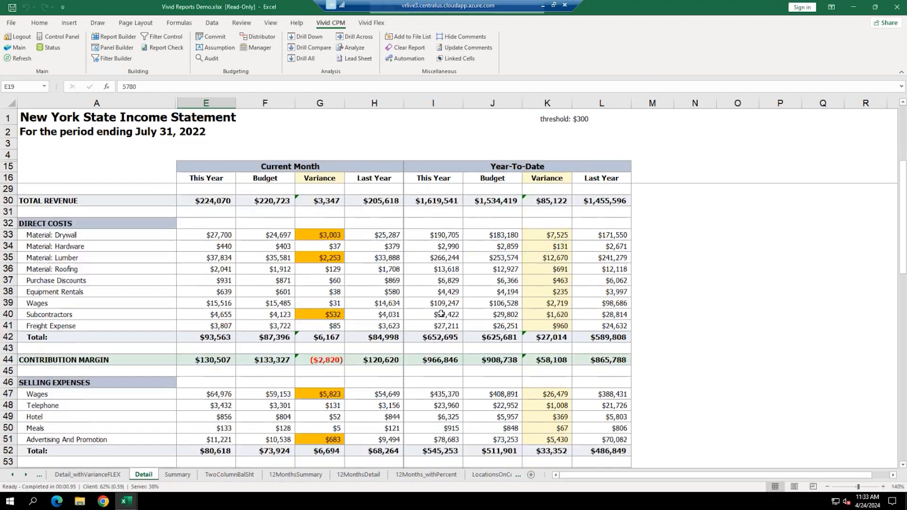
scroll(441, 314, down, 11)
click(210, 289)
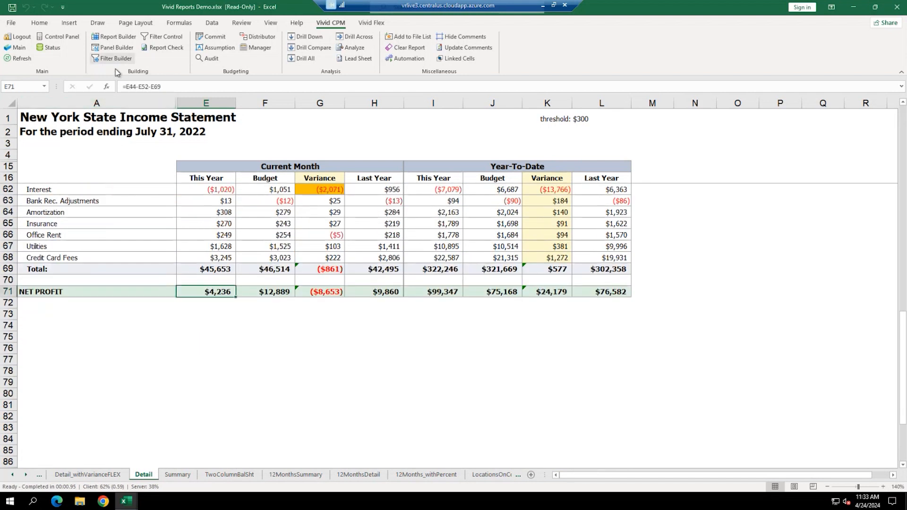
click(29, 318)
text(ALL P&L )
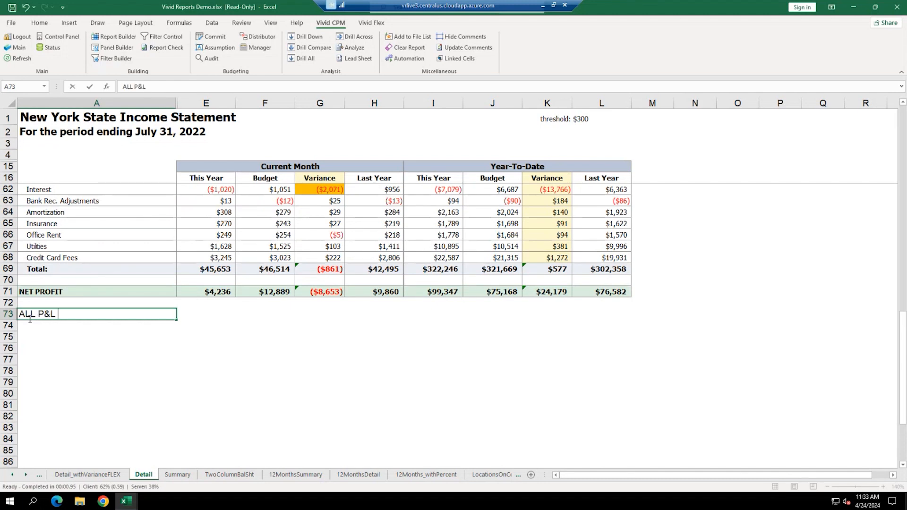
text((4000-9999)
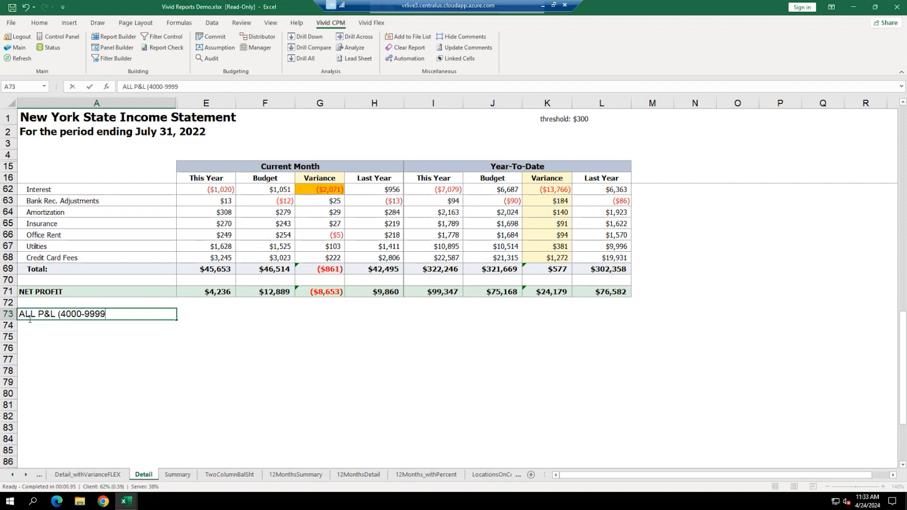
text())
key(Return)
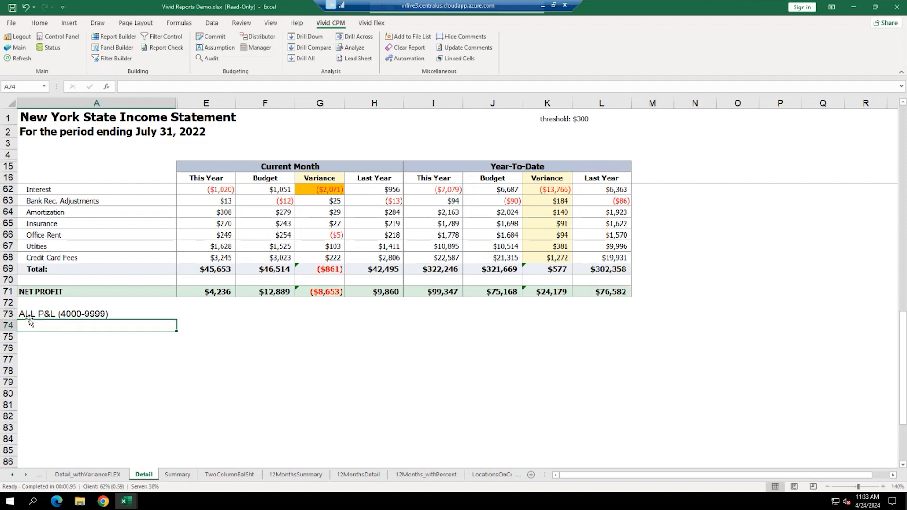
- Put =E71 in E73 and confirm it matches the $4,236 net profit
click(30, 318)
key(Right)
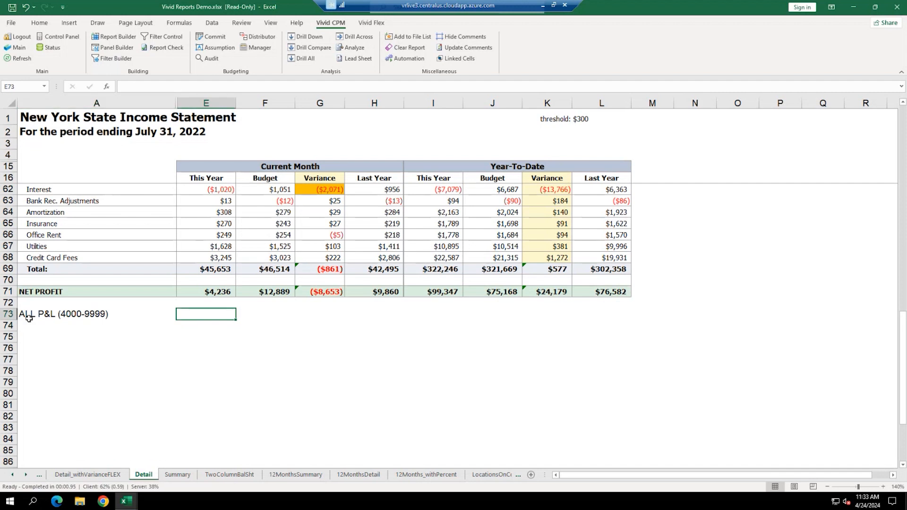
text(=E71)
key(Return)
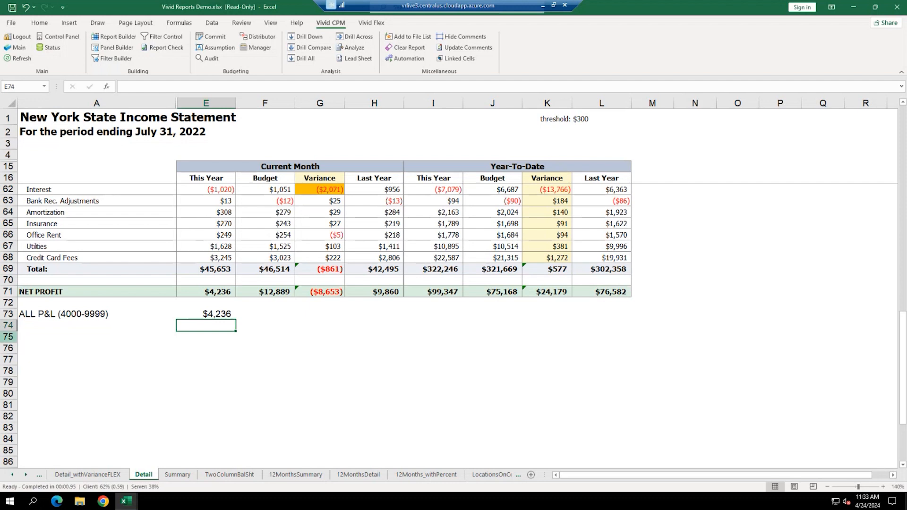
click(226, 292)
click(223, 315)
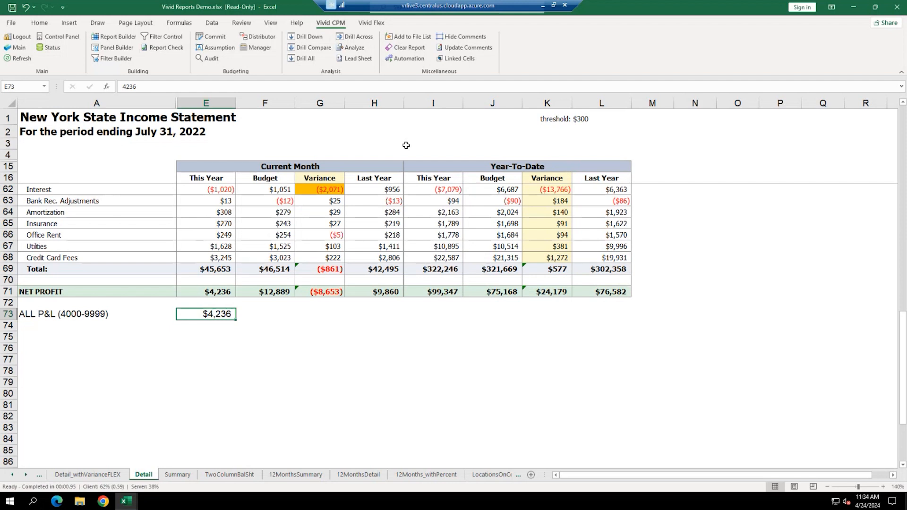
- Close the New York State income statement workbook, answering the save prompt
click(11, 23)
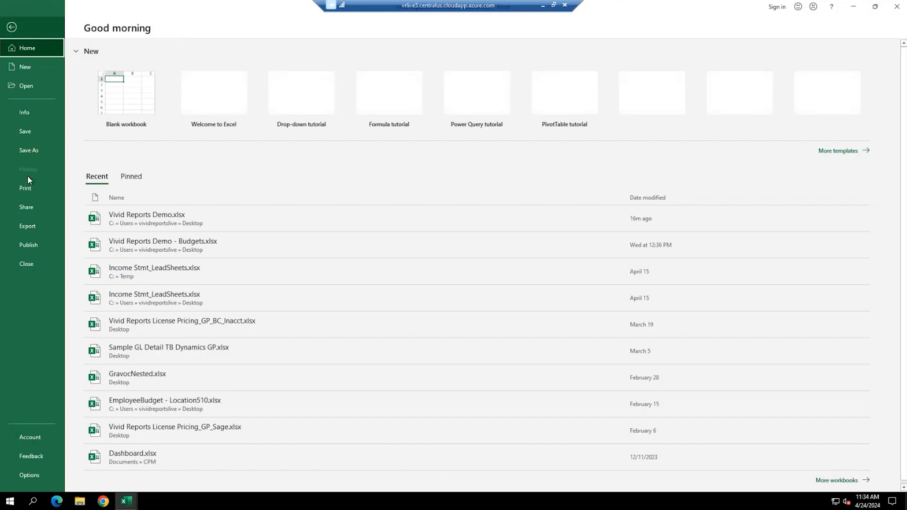
click(28, 263)
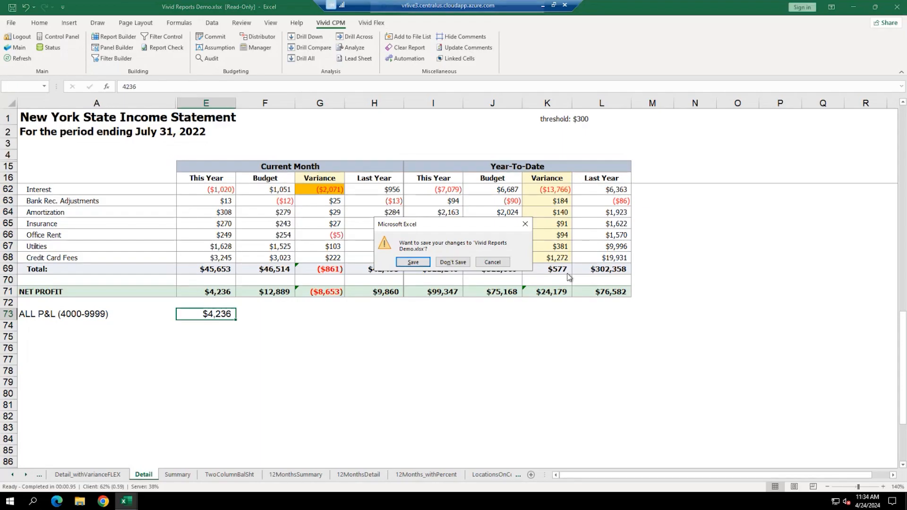
click(454, 266)
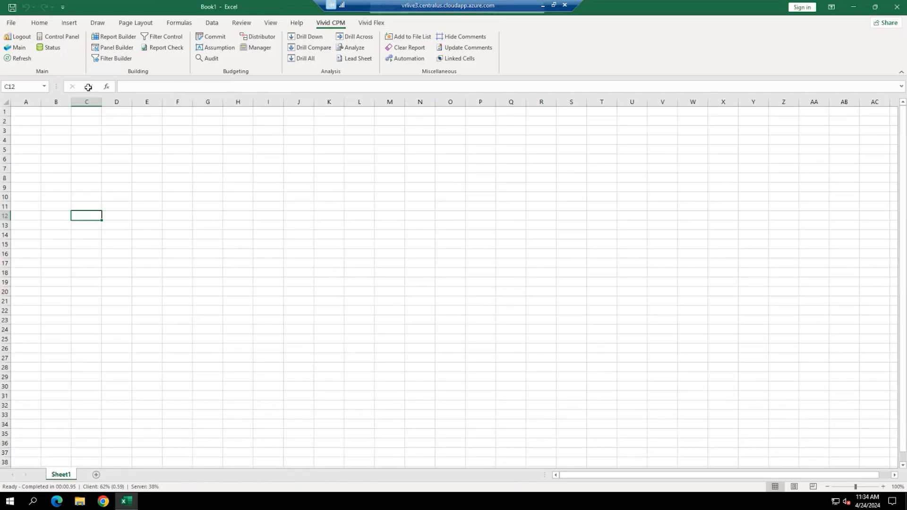
- Open Vivid Reports Demo - Budgets.xlsx from the Vivid CPM Main workbook list
click(18, 48)
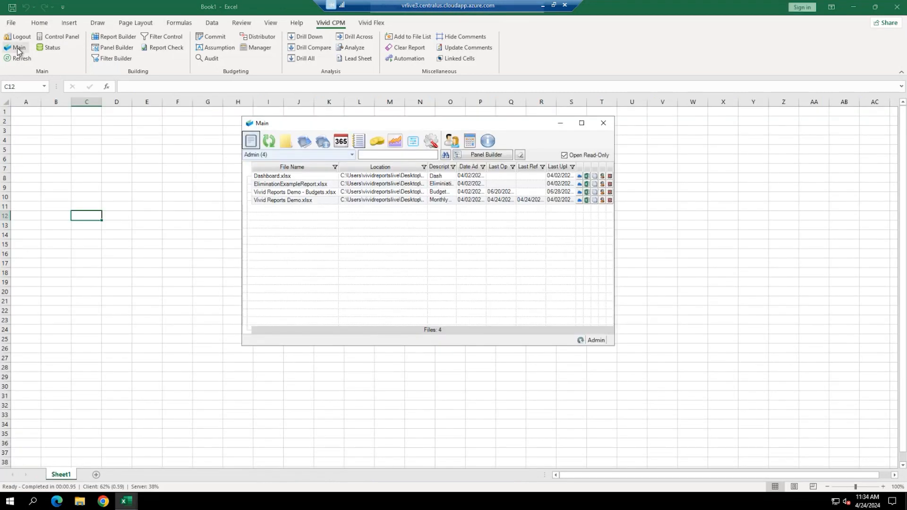
double_click(312, 192)
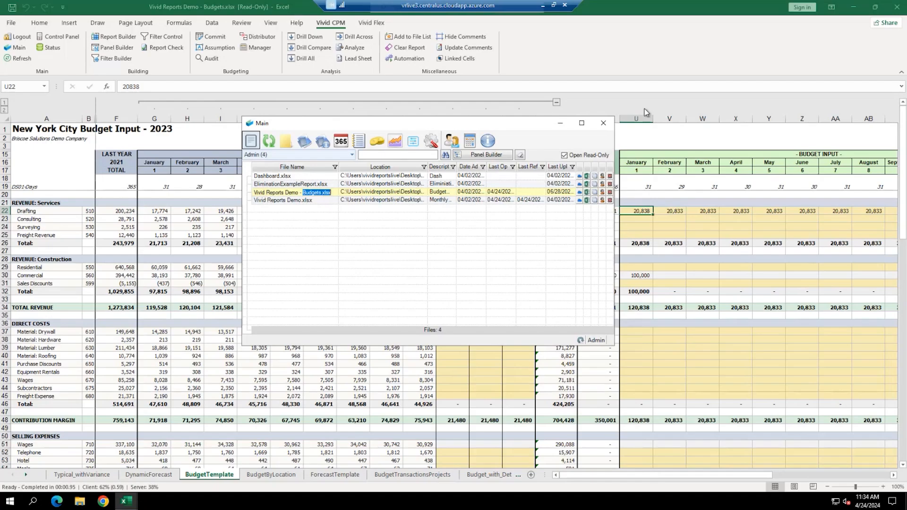
click(603, 123)
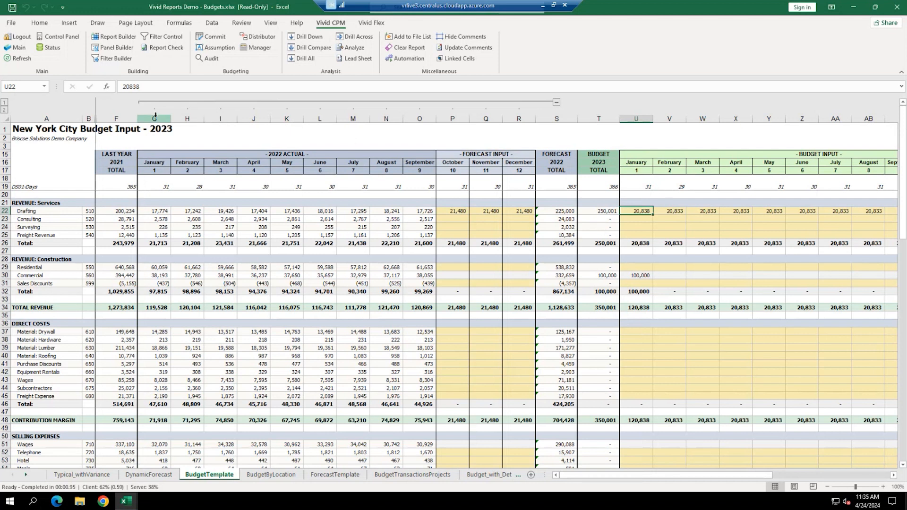
- Select the 2022 actual month columns, refresh the New York City budget sheet, and check services actuals
drag(154, 118, 353, 119)
drag(435, 103, 425, 117)
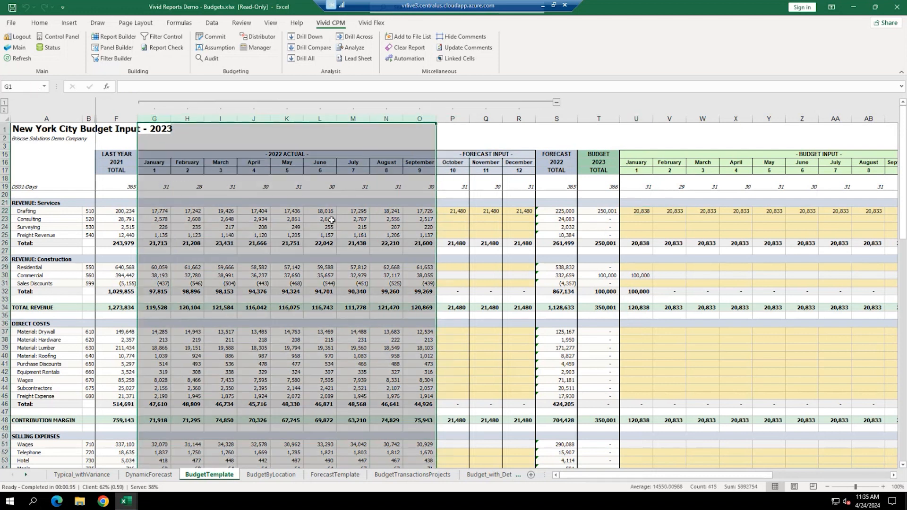
click(259, 228)
click(17, 59)
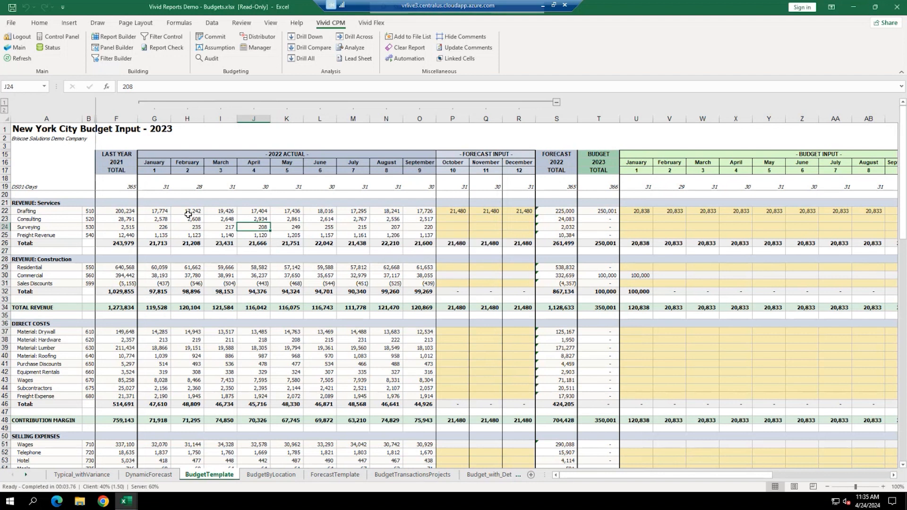
drag(159, 212, 416, 227)
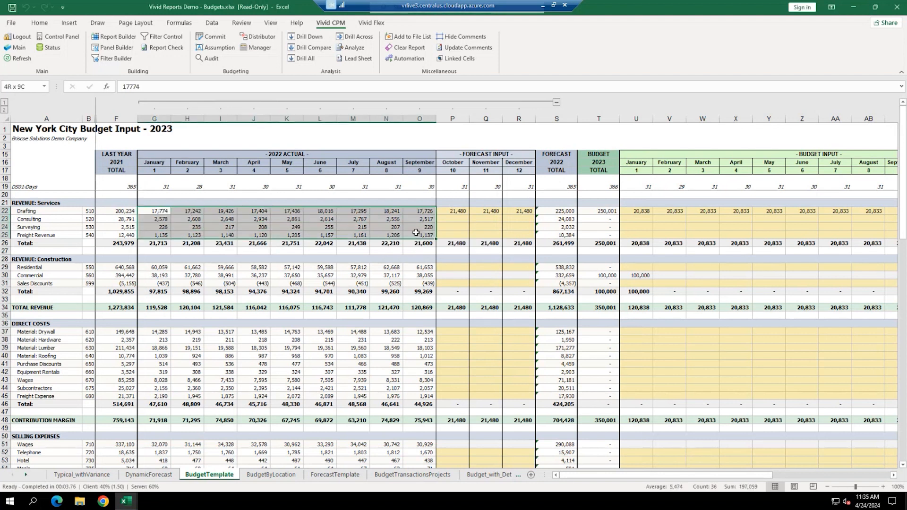
click(411, 227)
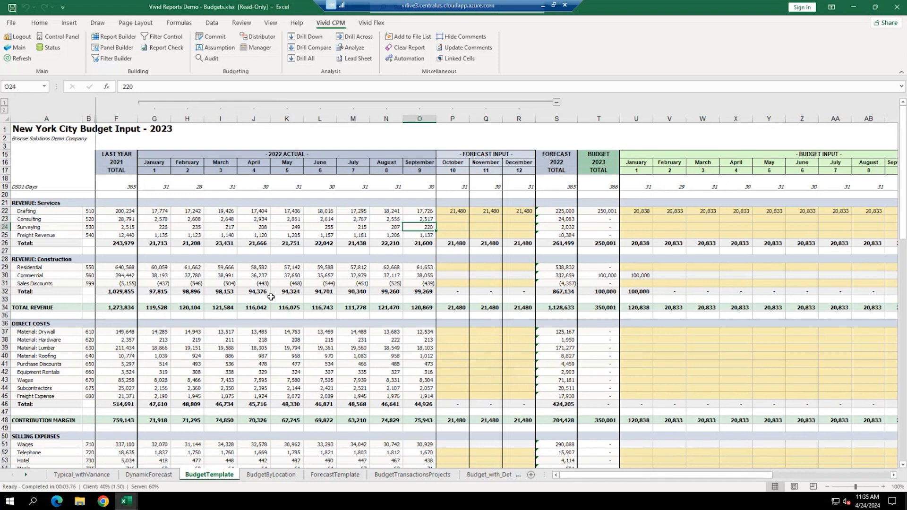
- Look over the October–December forecast columns, the account labels and the January Consulting budget cell
drag(458, 118, 525, 116)
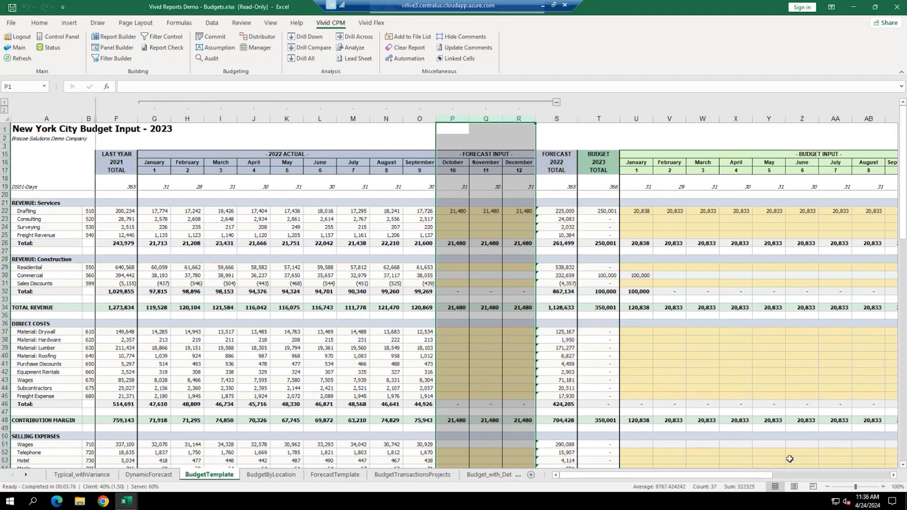
drag(758, 474, 834, 468)
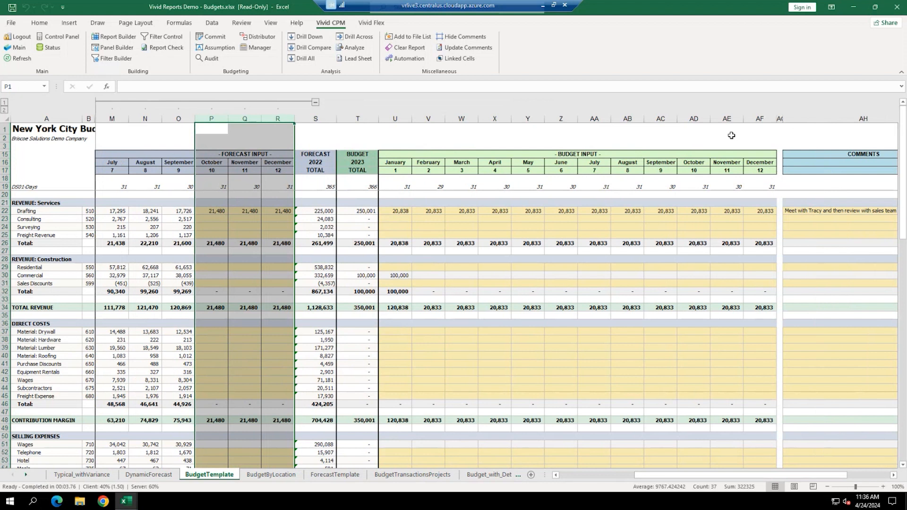
click(454, 218)
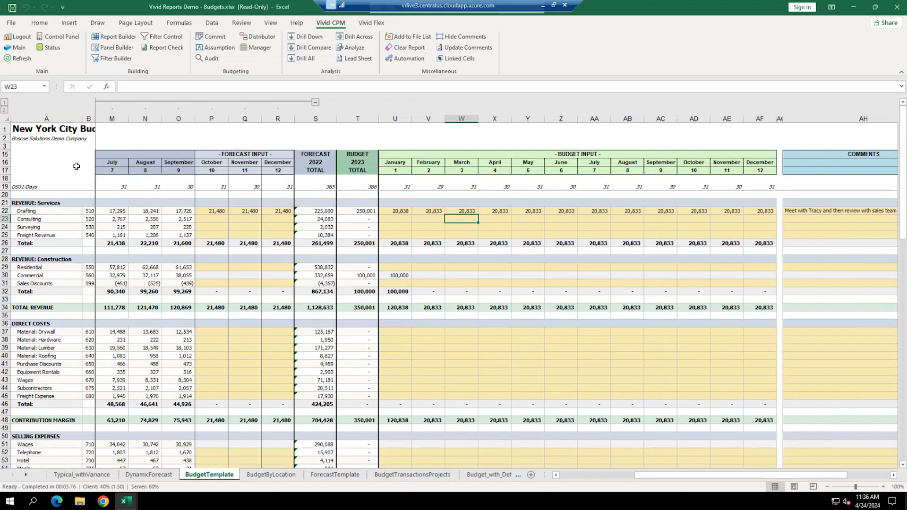
drag(61, 171, 46, 410)
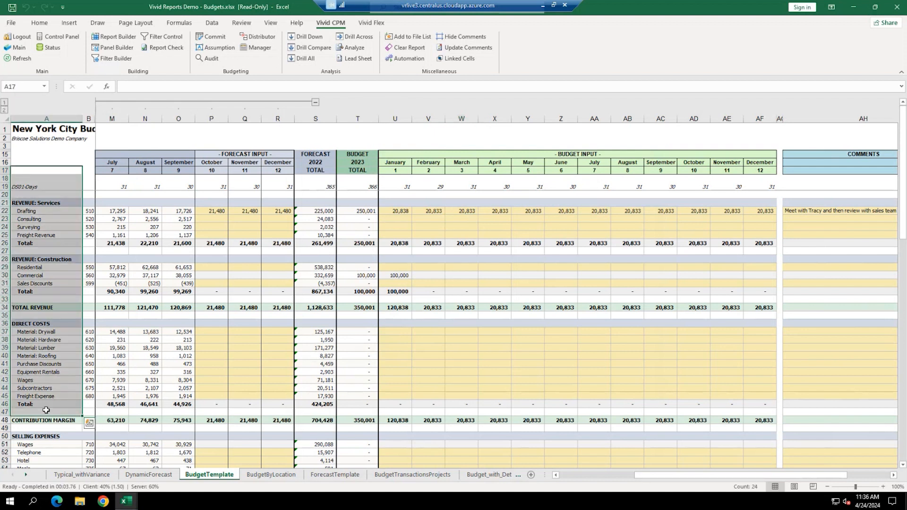
click(407, 219)
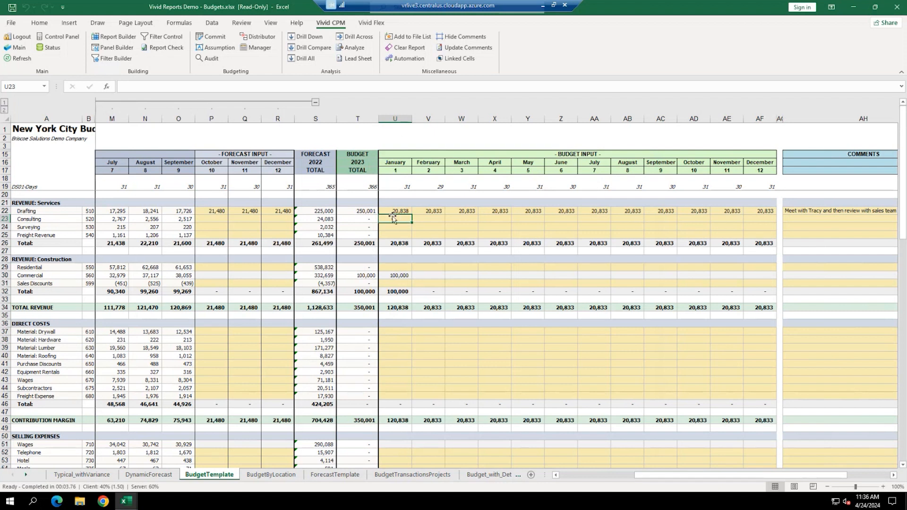
- Enter 2,500 as January Consulting's 2023 budget in U23 and bring up the commit check
text(2500)
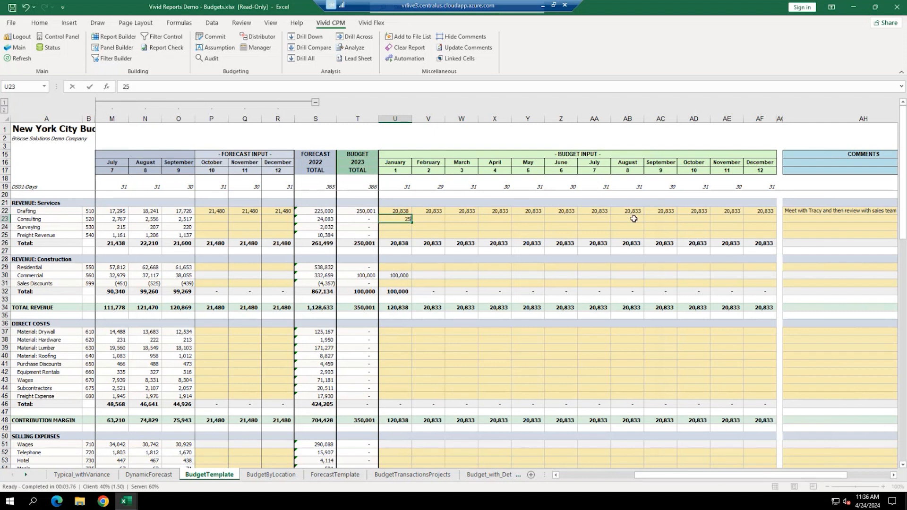
key(Return)
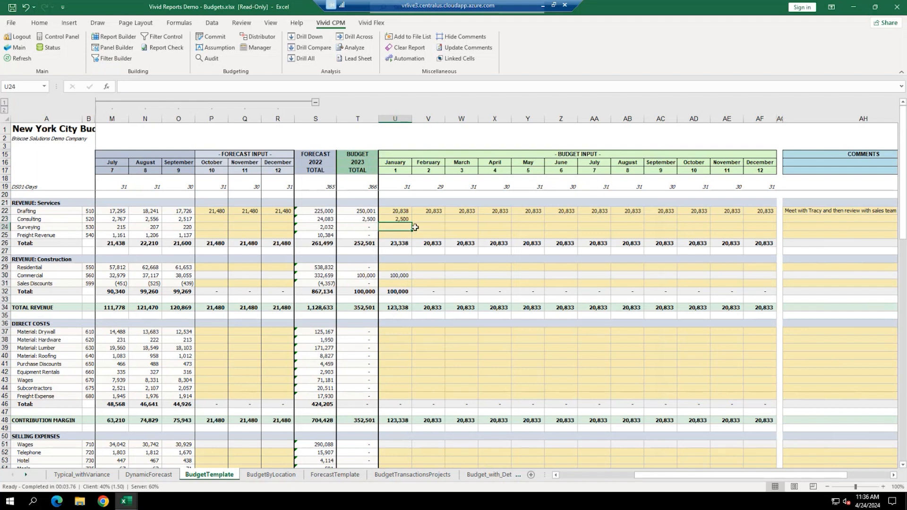
click(400, 219)
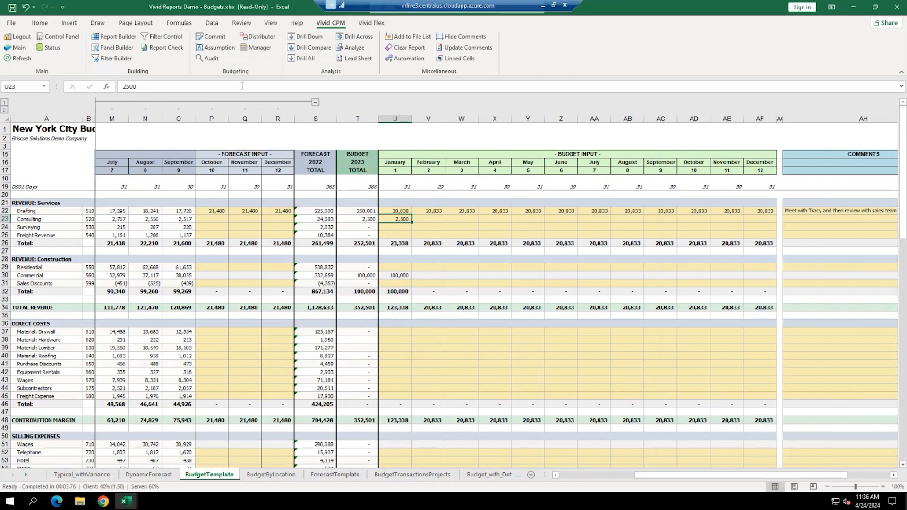
click(208, 36)
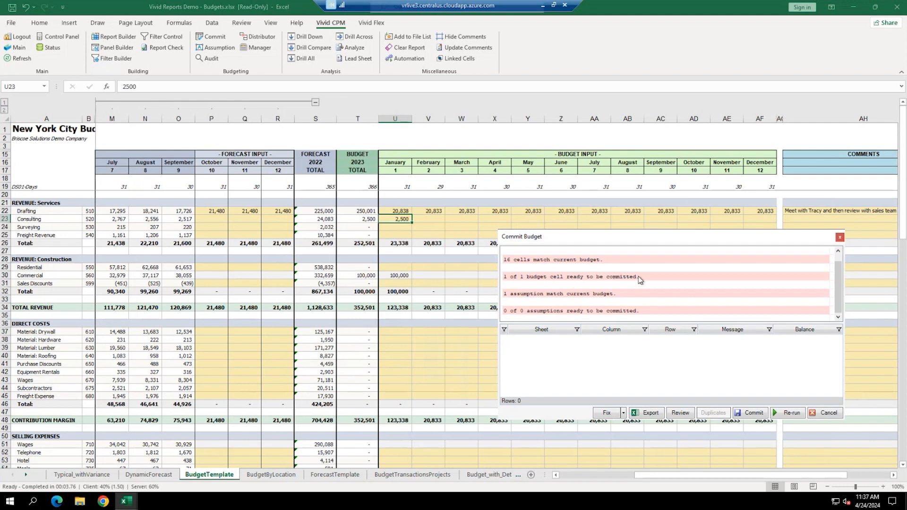
- Check the pending cells in Budget Review, then commit the 2,500 January Consulting budget
click(685, 415)
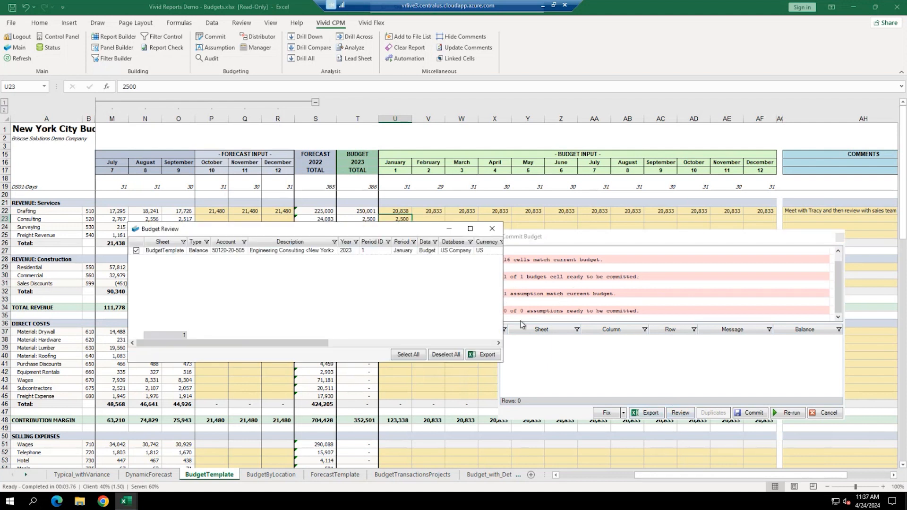
drag(503, 282, 843, 279)
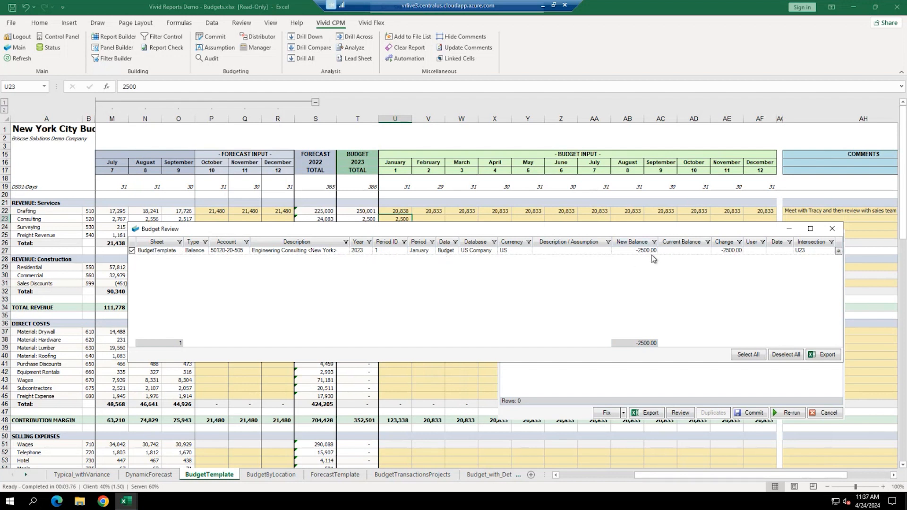
click(833, 230)
click(753, 414)
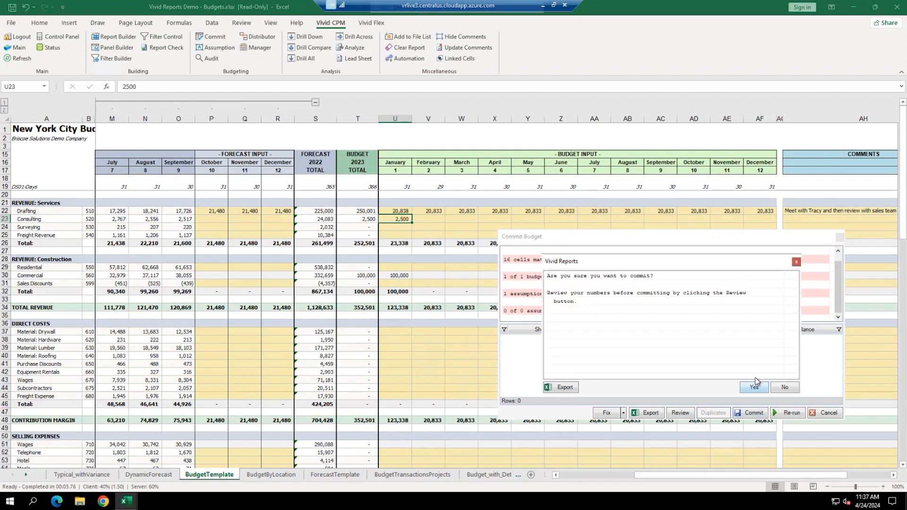
click(754, 387)
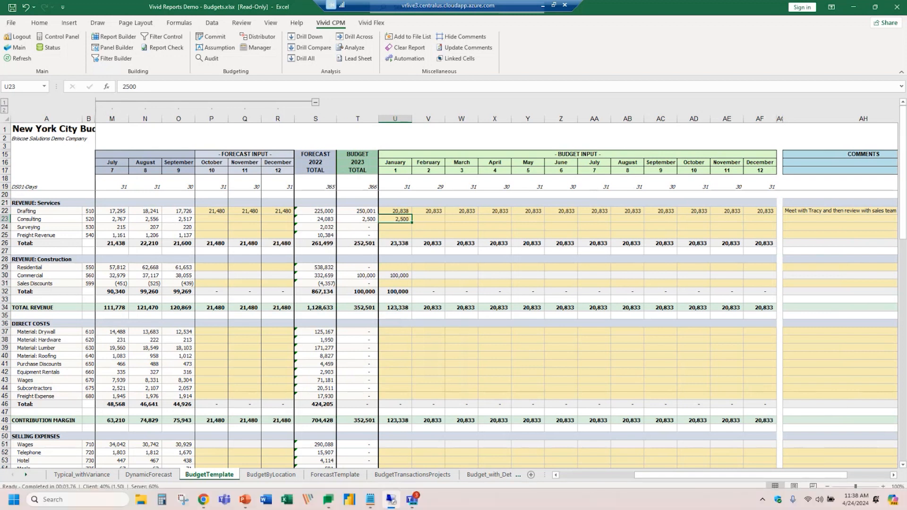
- Enter 'testing notes for Sabre Webinar.' in the Consulting row's Comments cell
drag(686, 477, 730, 477)
drag(702, 210, 686, 376)
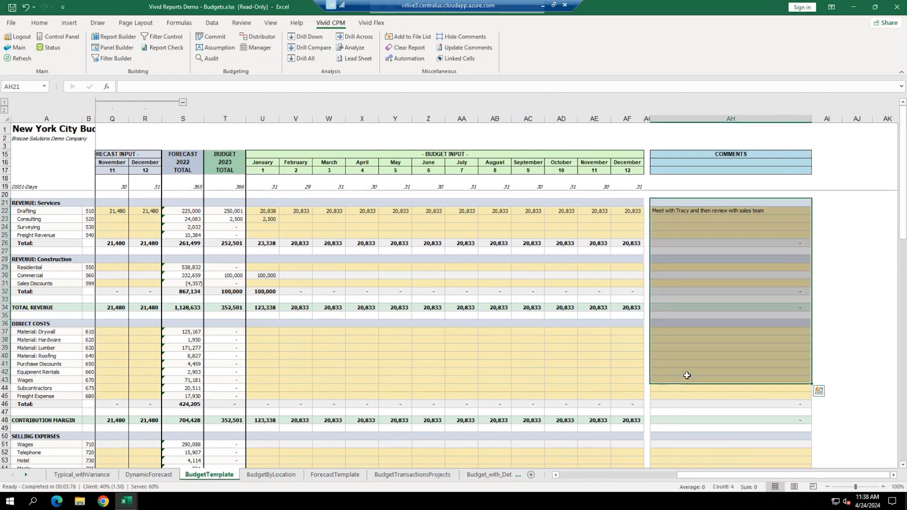
click(671, 219)
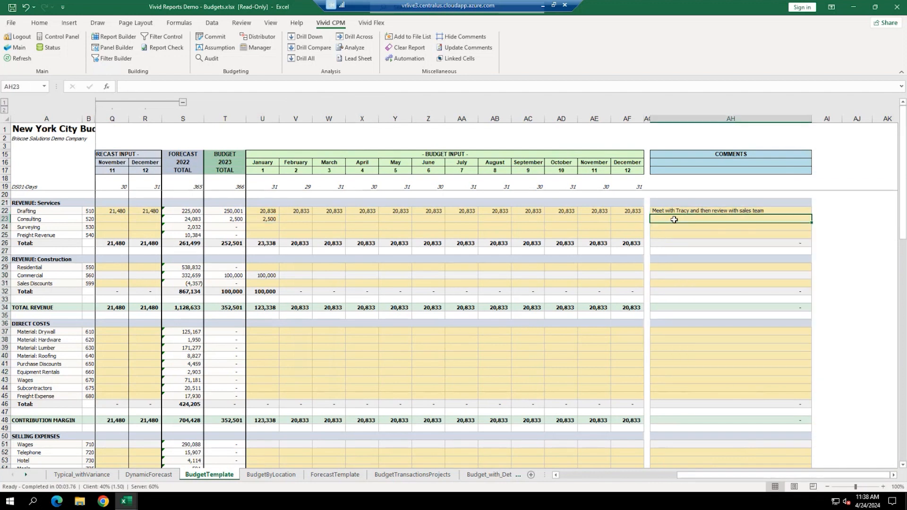
text(testing notes wit)
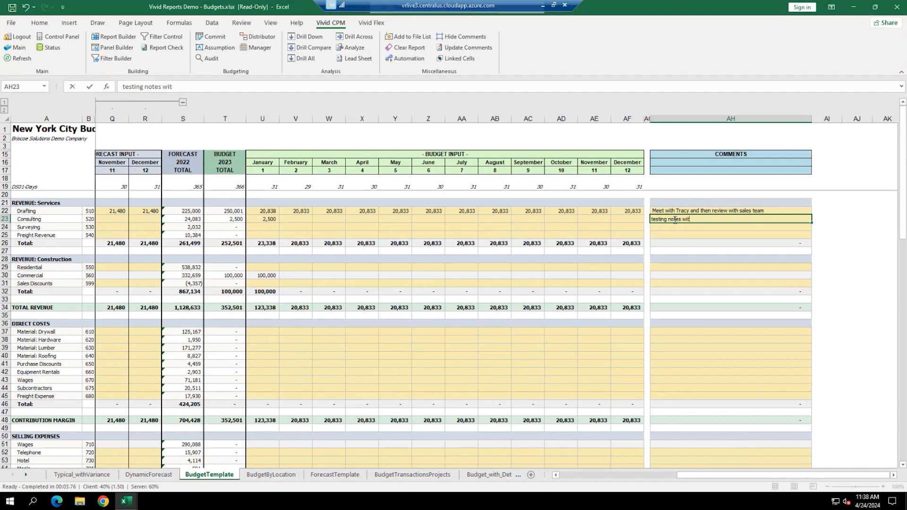
text(h Sab)
key(BackSpace)
key(BackSpace)
key(BackSpace)
key(BackSpace)
key(BackSpace)
key(BackSpace)
key(BackSpace)
text(for Sabre Webina)
click(294, 220)
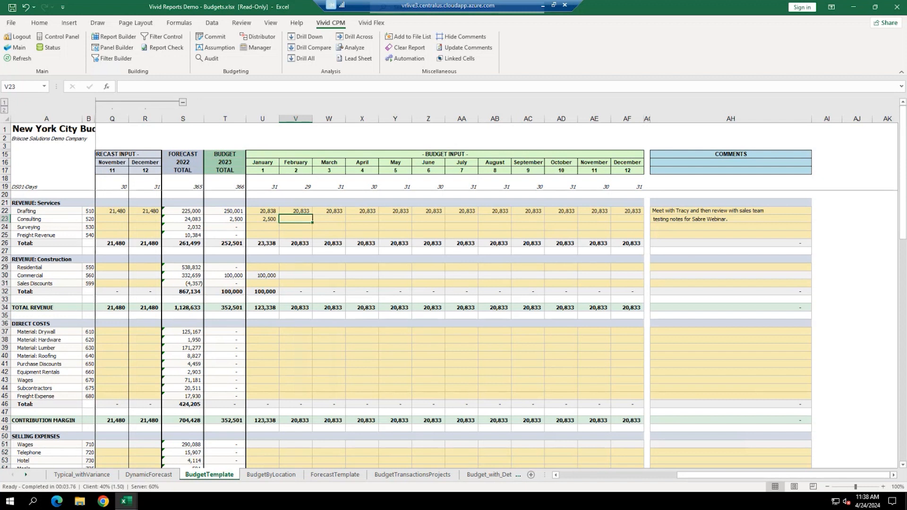
- Change January Consulting's 2023 budget to 4,800
click(273, 219)
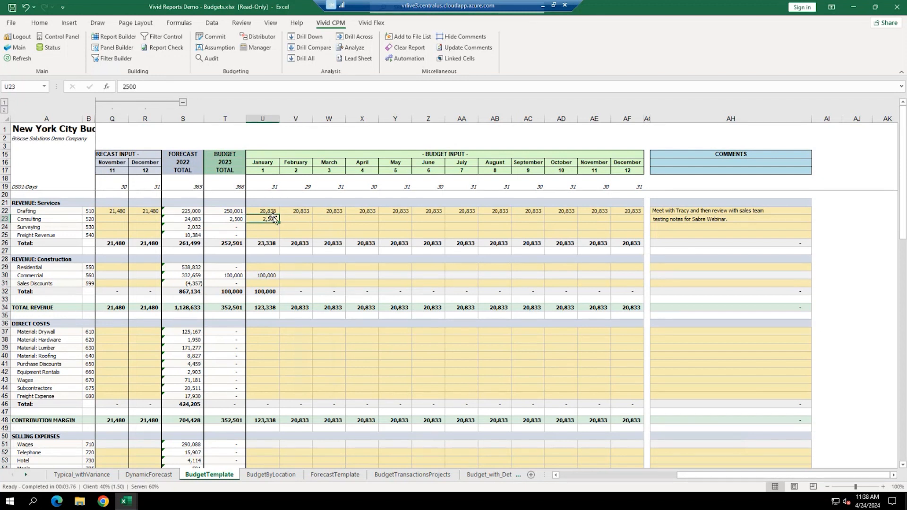
text(4,800)
key(Return)
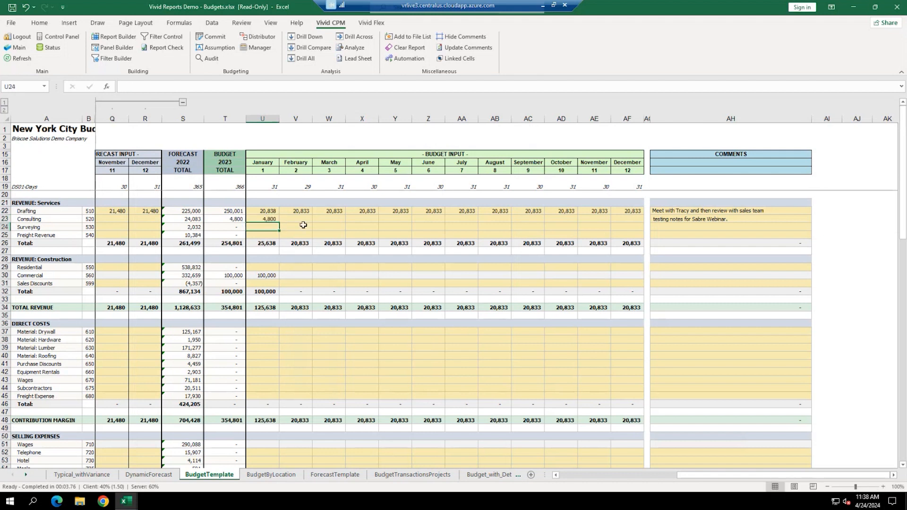
- Commit the revised 4,800 budget and open its Budget Audit history
click(271, 218)
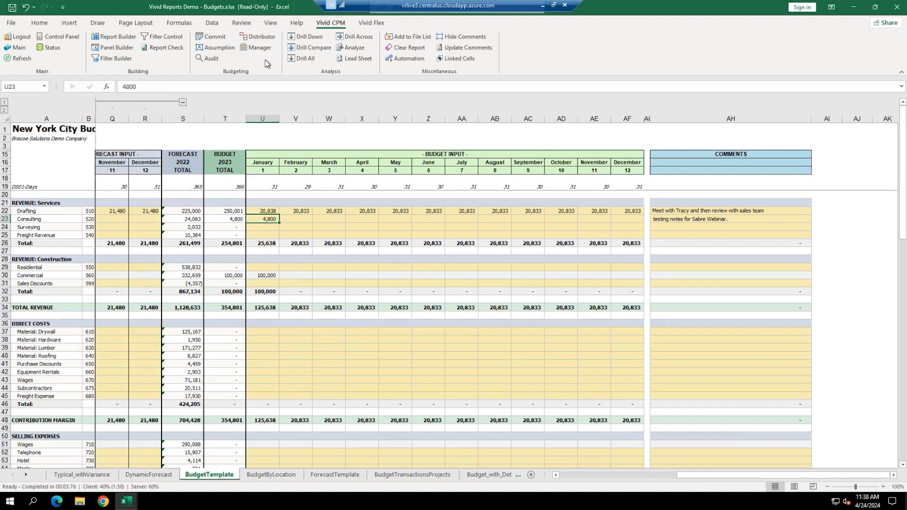
click(204, 37)
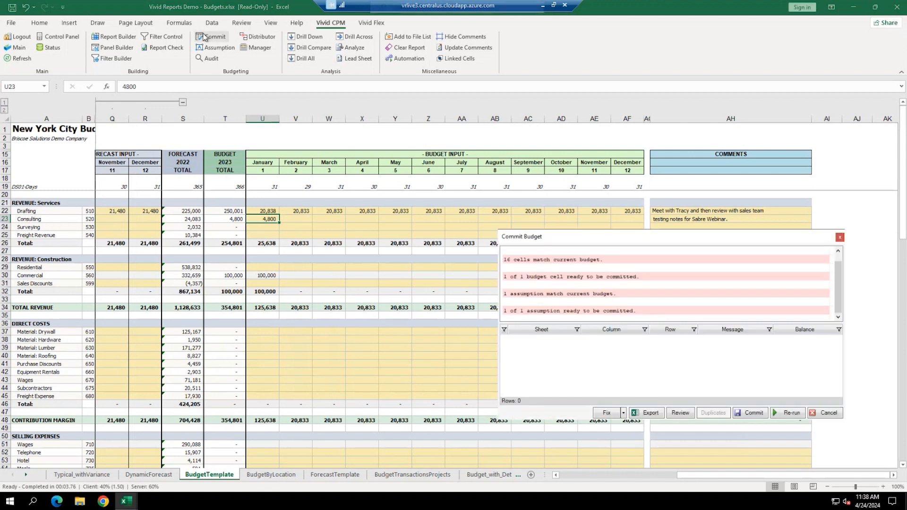
click(753, 414)
click(754, 387)
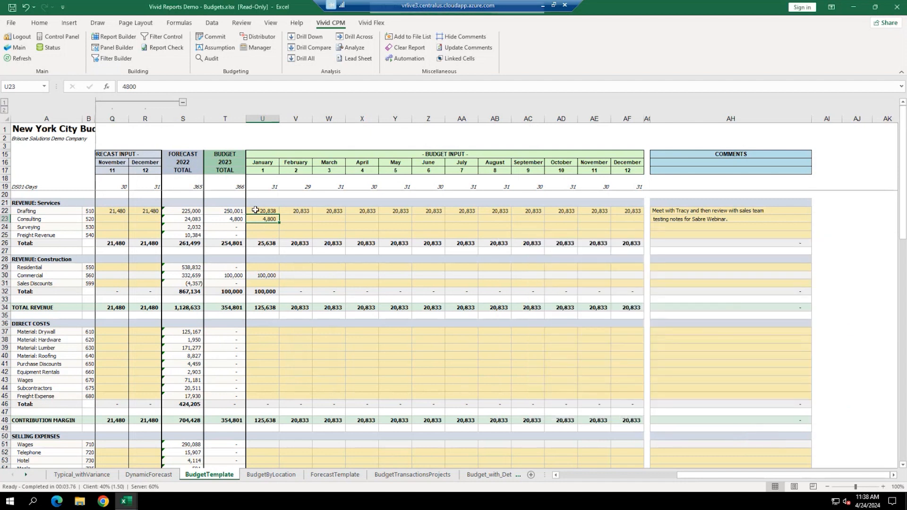
click(210, 58)
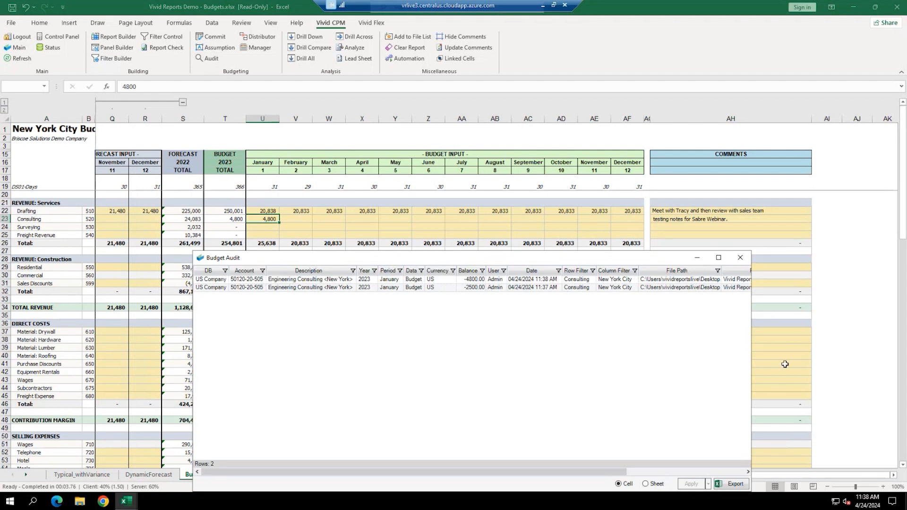
- Resize the Budget Audit window to view all columns, close it, and select Surveying January
drag(751, 350, 895, 344)
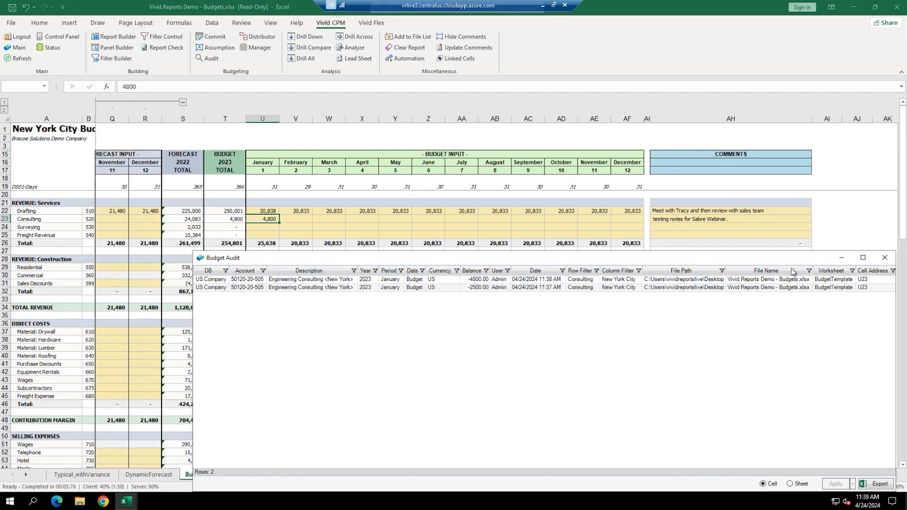
drag(758, 260, 636, 269)
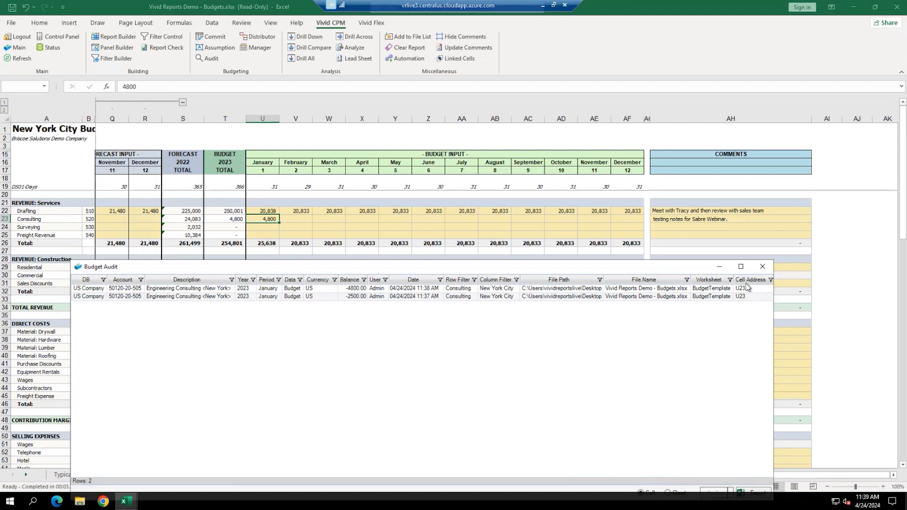
click(762, 266)
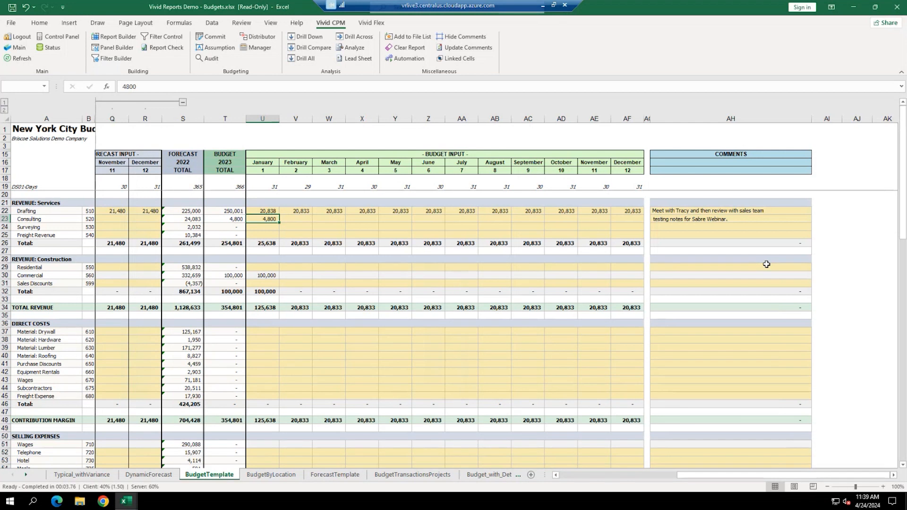
click(268, 228)
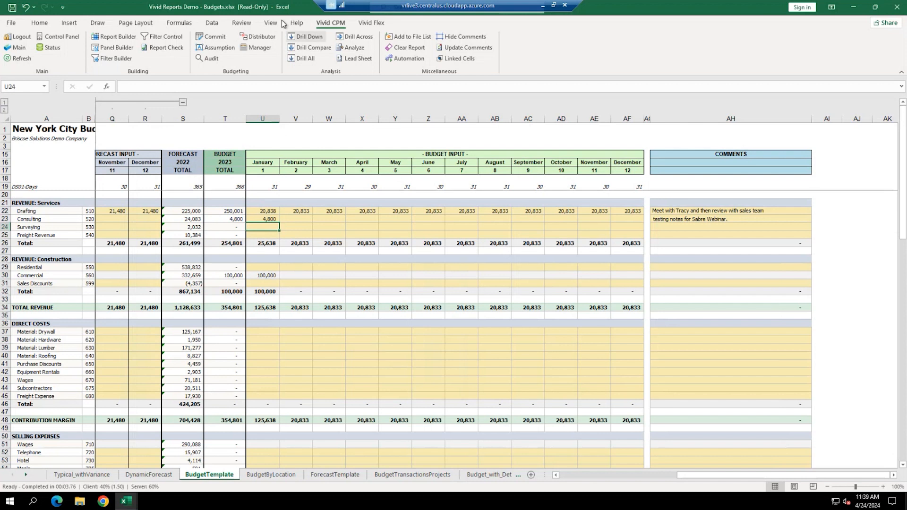
- Open the Surveying Budget Distributor and inspect its 2022 actual detail and period 11-12 forecasts
click(258, 37)
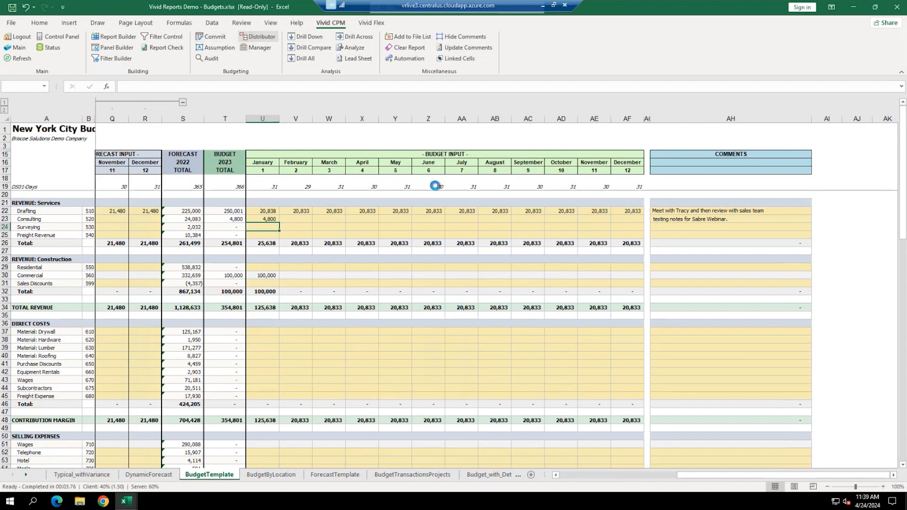
drag(418, 105, 547, 179)
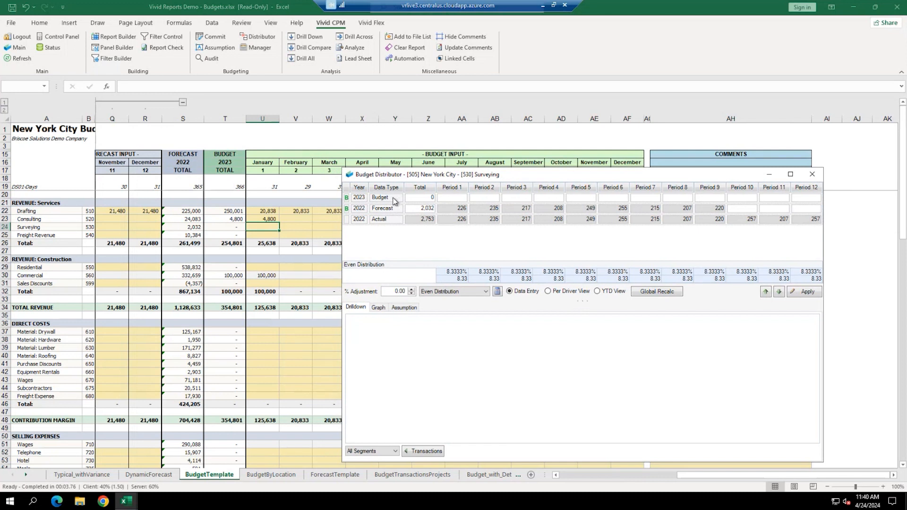
click(458, 218)
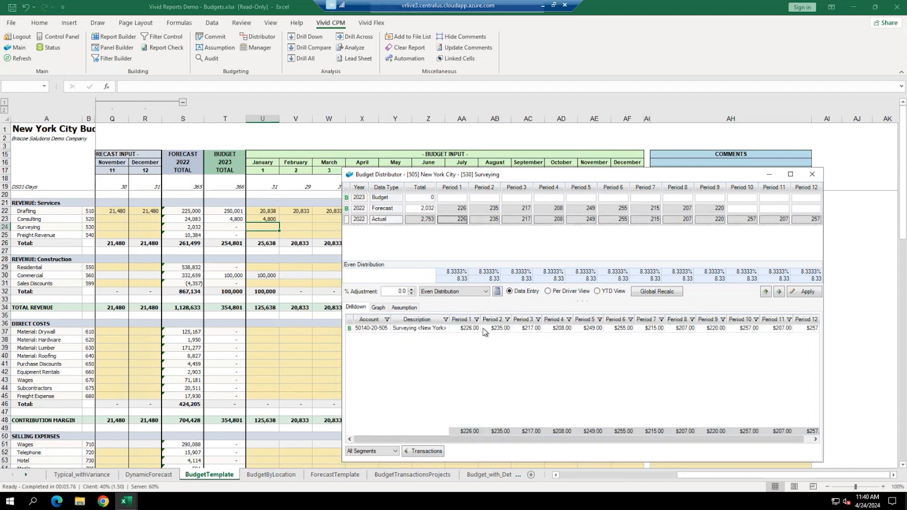
click(468, 329)
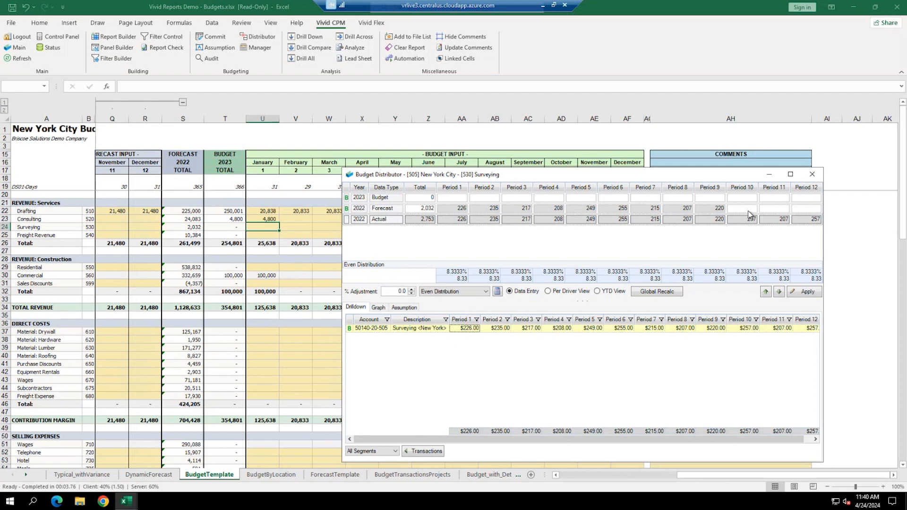
click(775, 209)
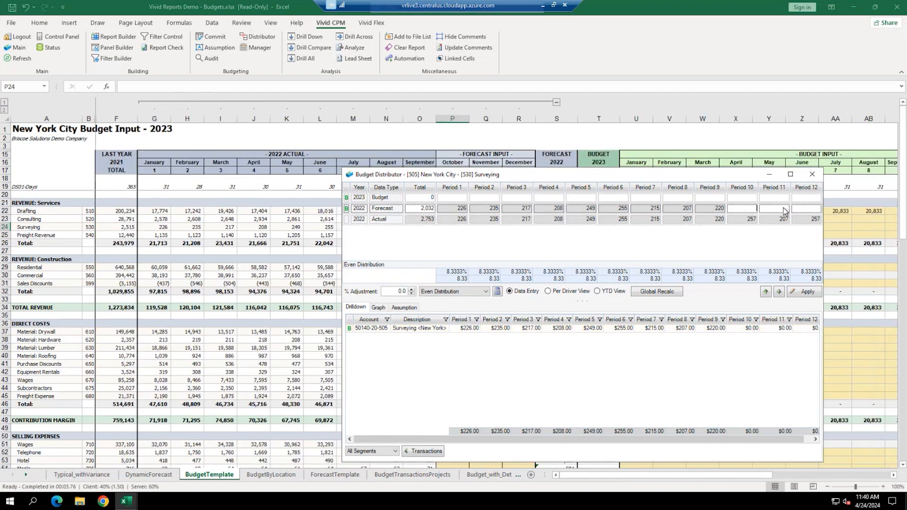
click(812, 211)
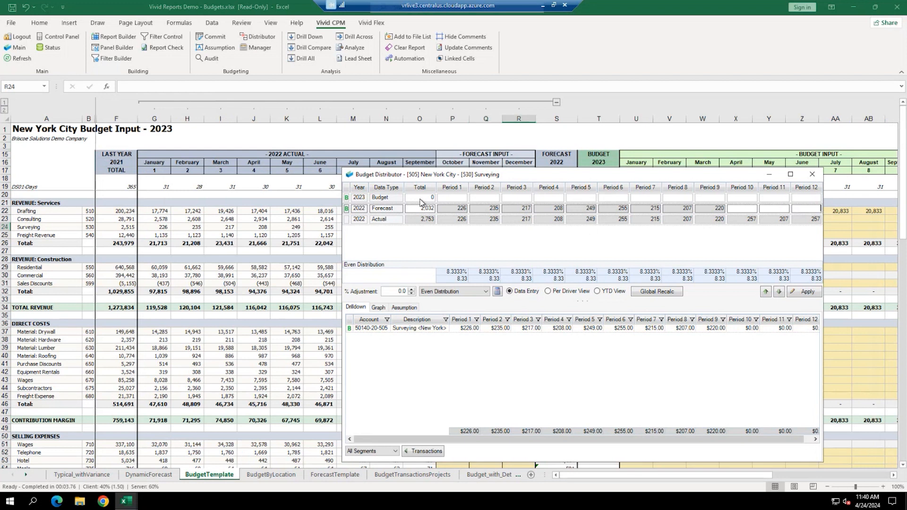
- Spread a 2,400 Surveying budget evenly at 200 per period and chart it
click(424, 198)
text(2400)
key(Tab)
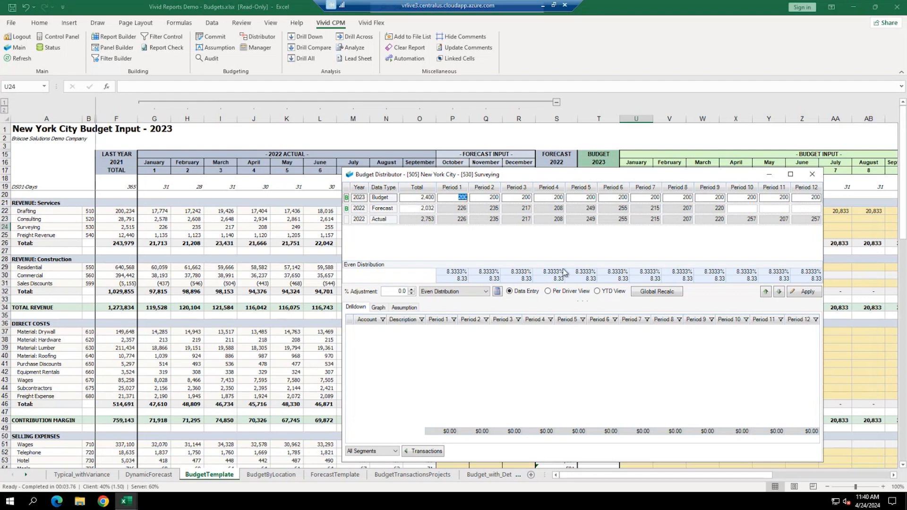
click(378, 308)
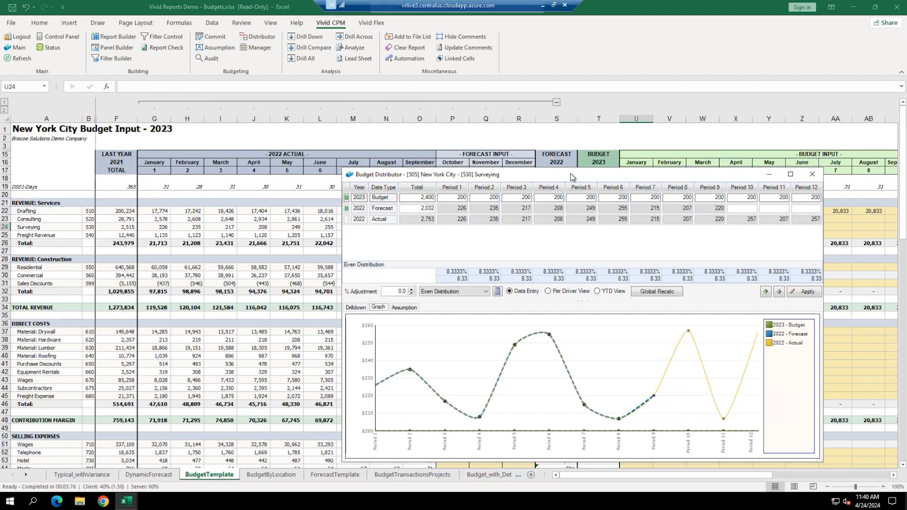
- Recalculate the Surveying budget spread based on 2022 actuals
drag(565, 176, 356, 164)
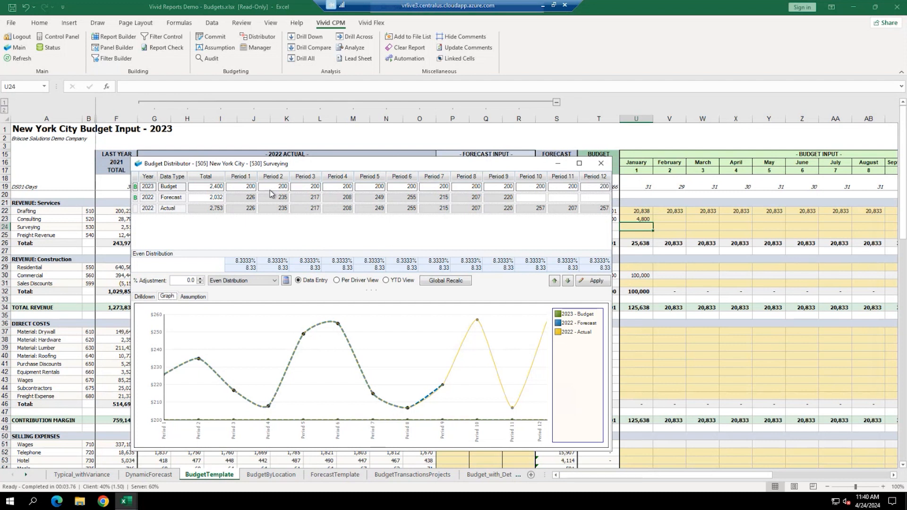
click(251, 281)
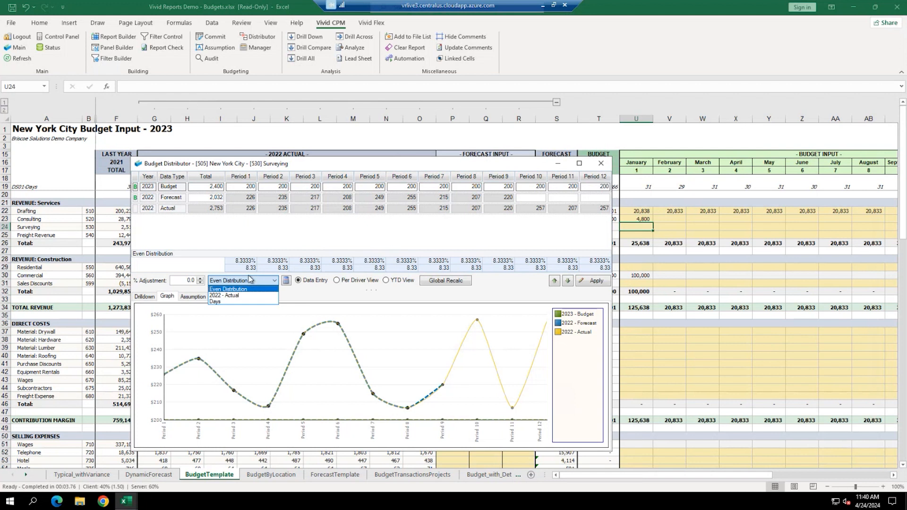
click(233, 298)
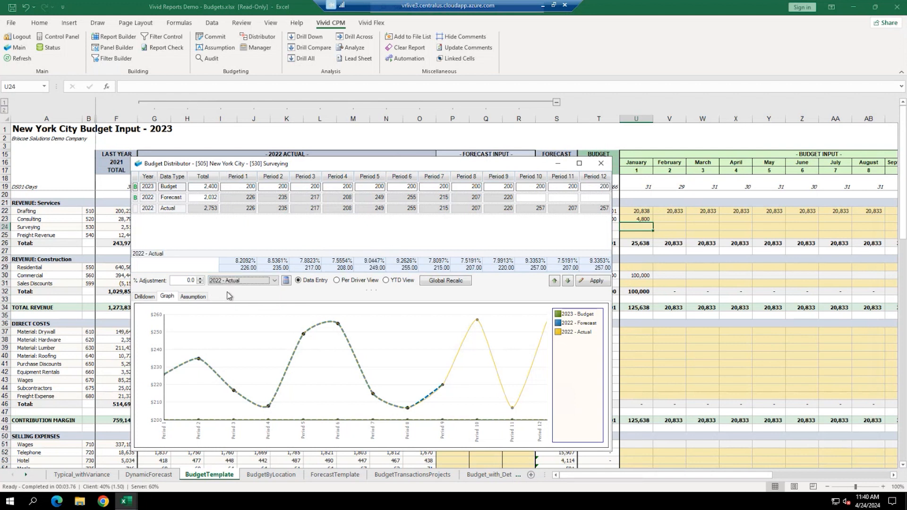
click(287, 282)
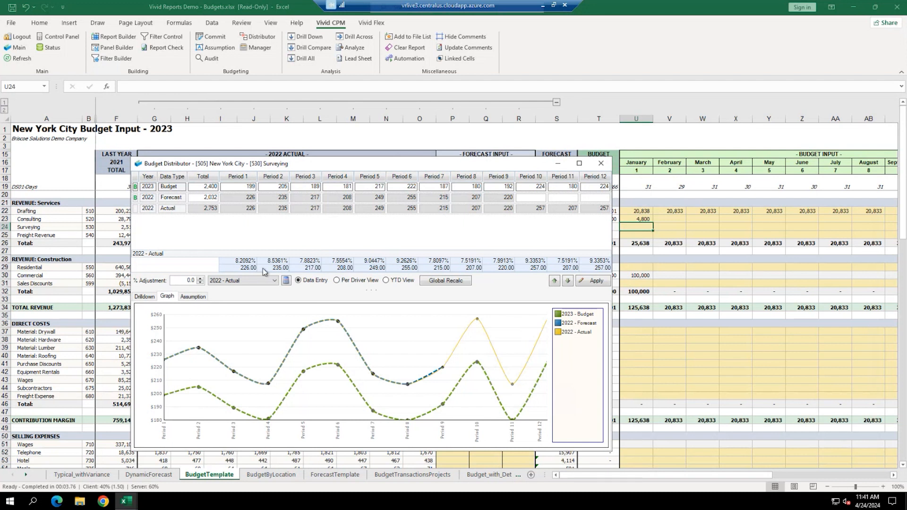
- Apply a 12% adjustment and post the 2,688 Surveying budget into the sheet
drag(175, 281, 322, 283)
text(12.00)
click(318, 281)
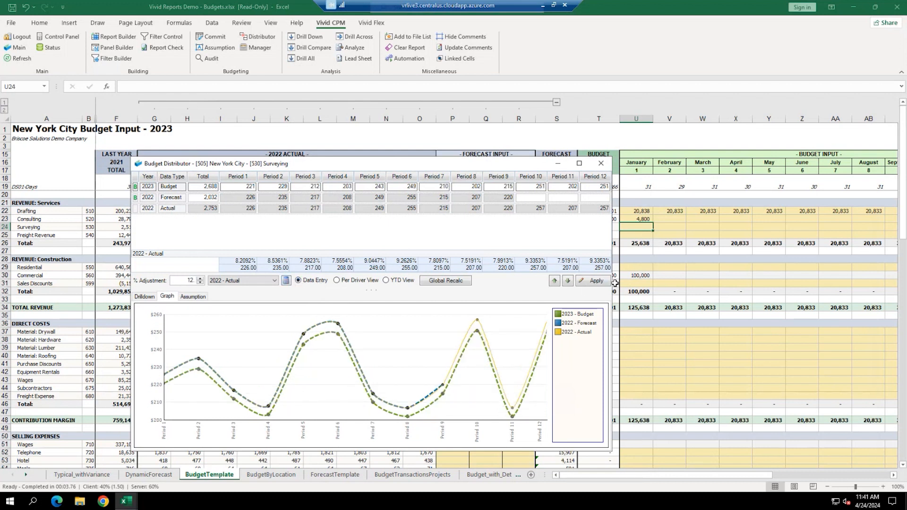
click(592, 281)
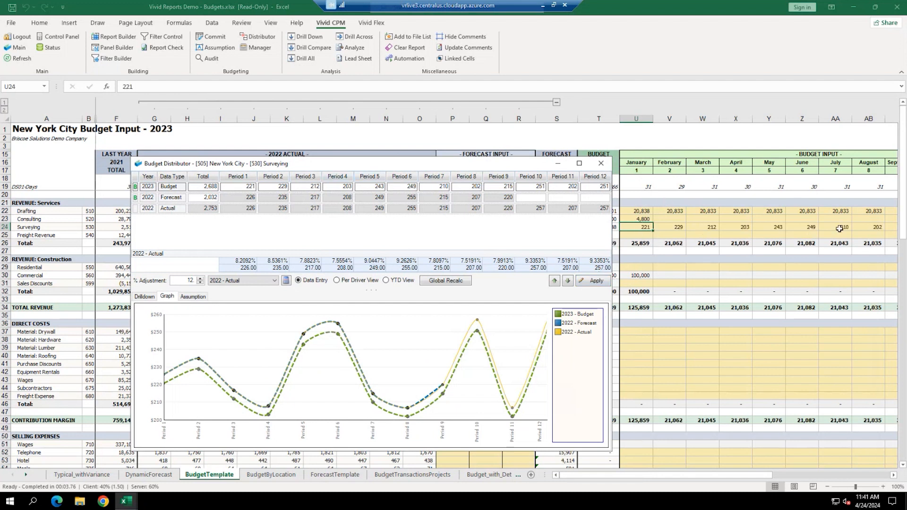
click(567, 281)
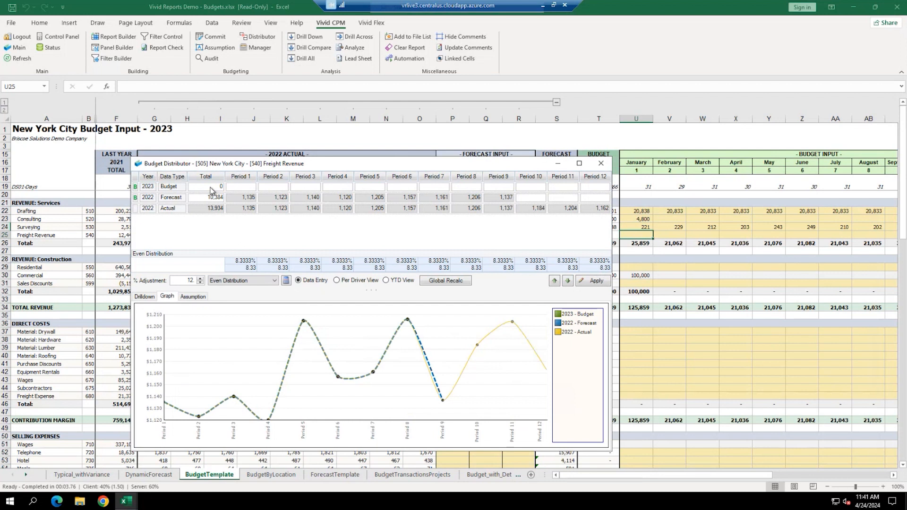
- Post a 12,000 Freight Revenue budget at 1,000 per month and close the distributor
click(277, 165)
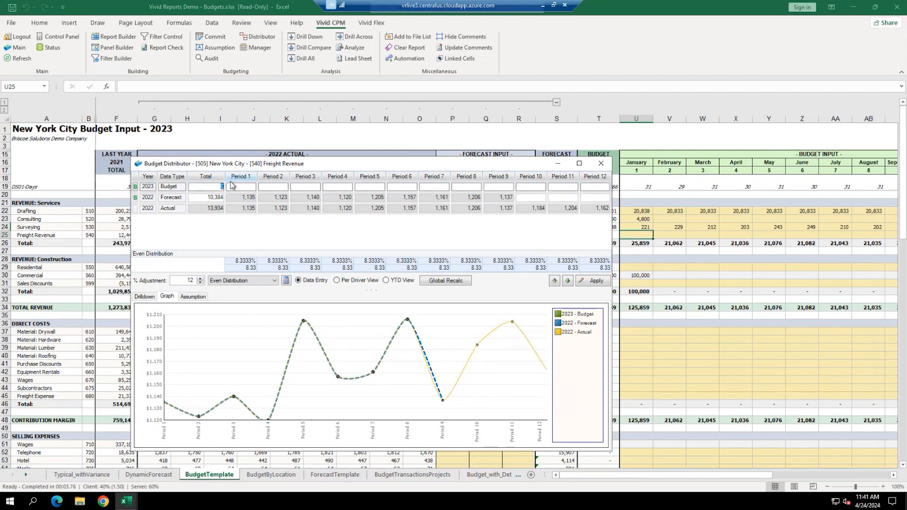
text(12000)
key(Tab)
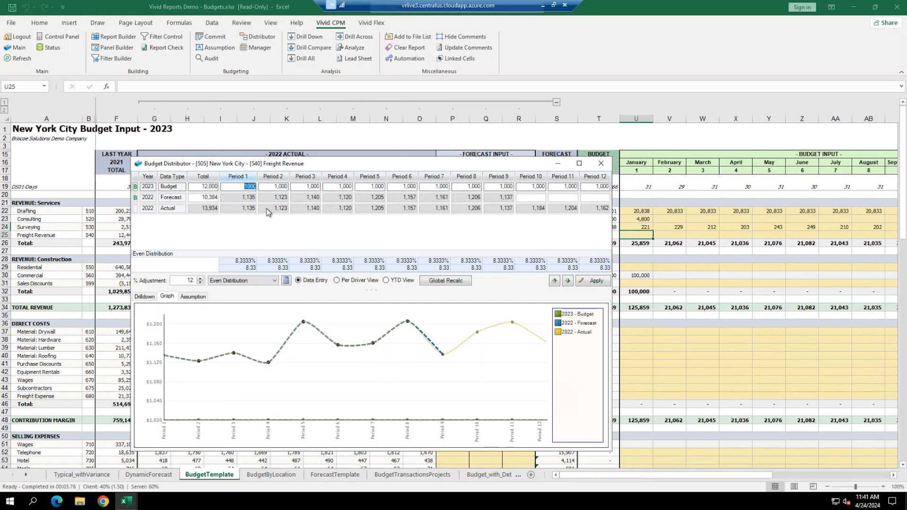
click(596, 281)
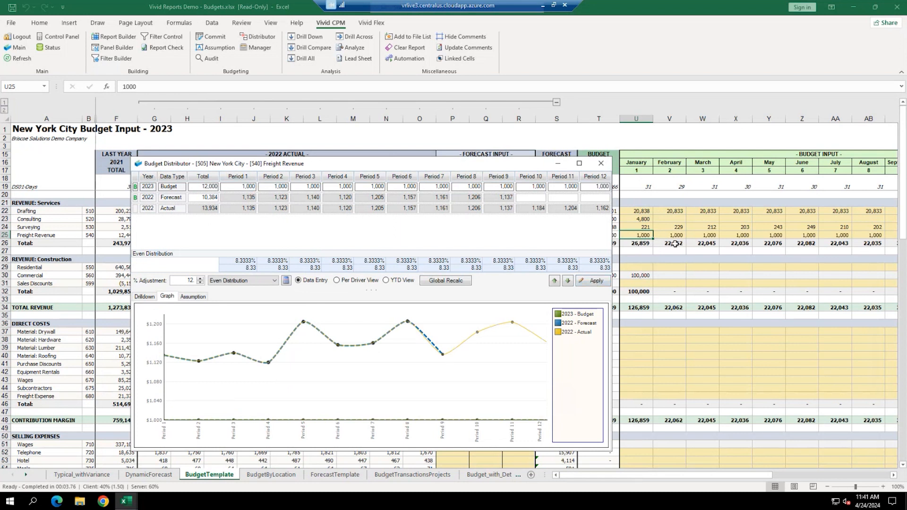
click(603, 167)
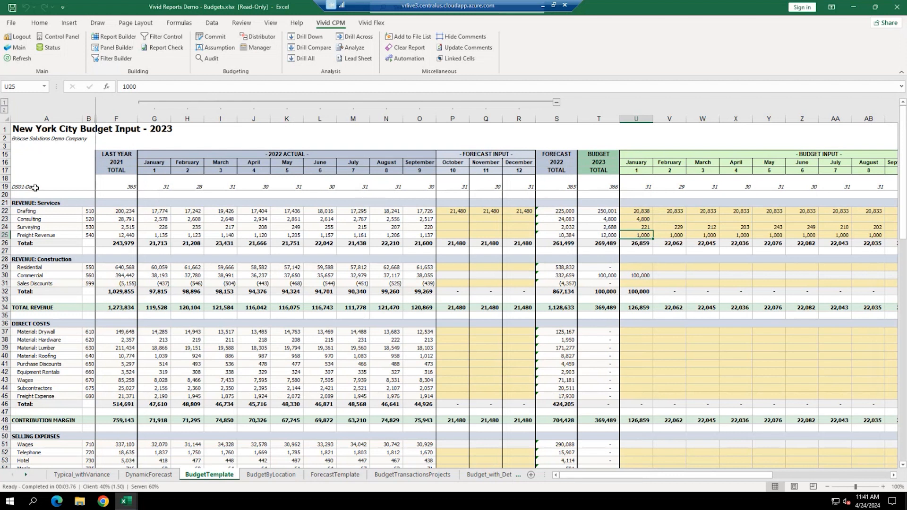
- Give the DS01-Days label a yellow fill and bold text
click(12, 187)
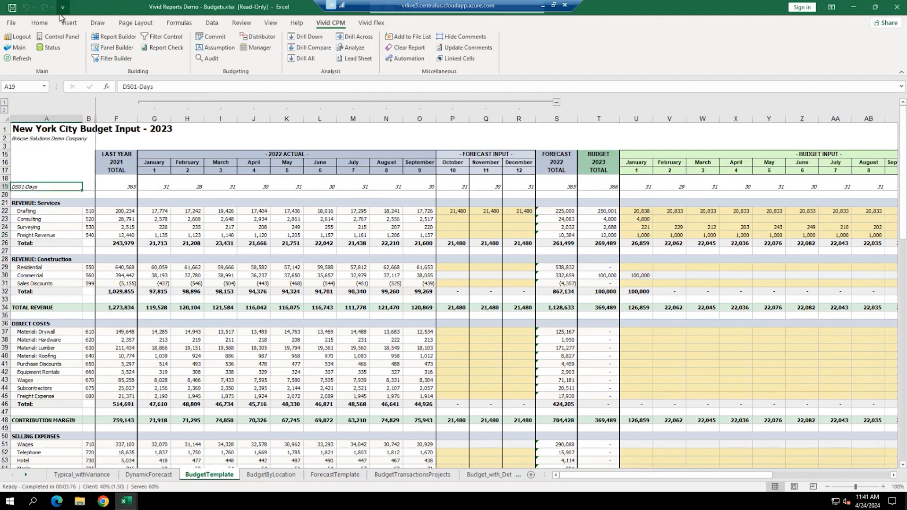
click(40, 22)
click(152, 55)
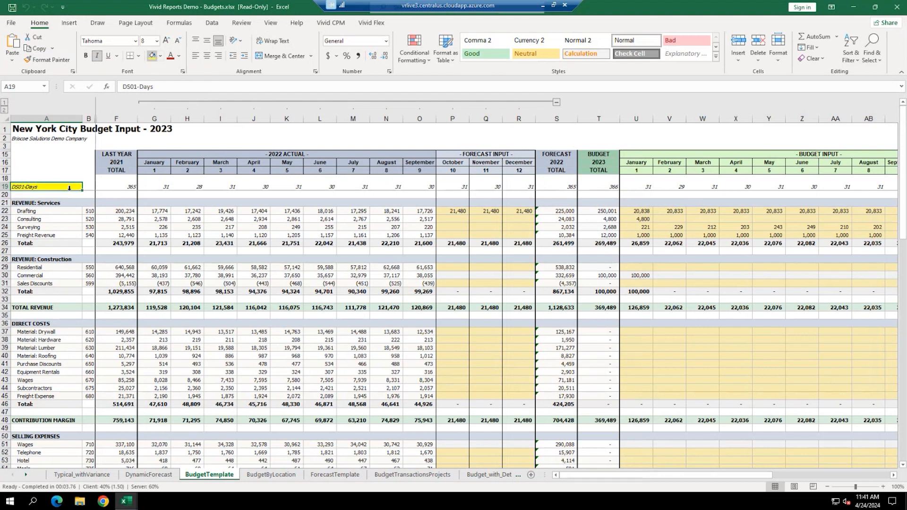
key(ctrl+b)
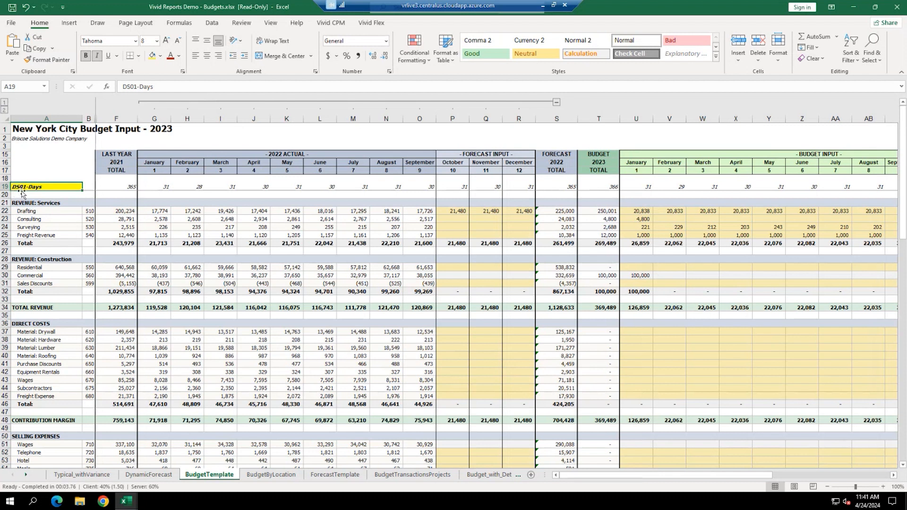
- Select the January, February and March headers through their day counts, then show Vivid CPM
click(641, 188)
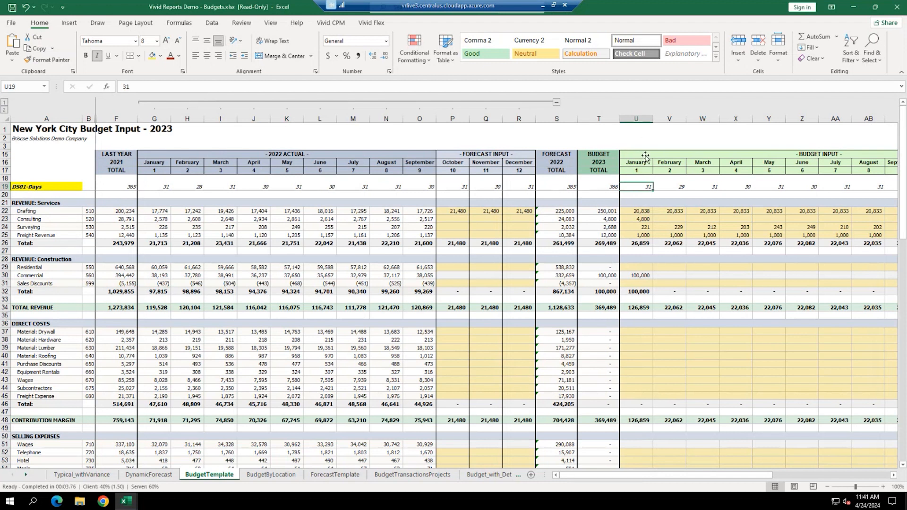
drag(642, 146, 641, 199)
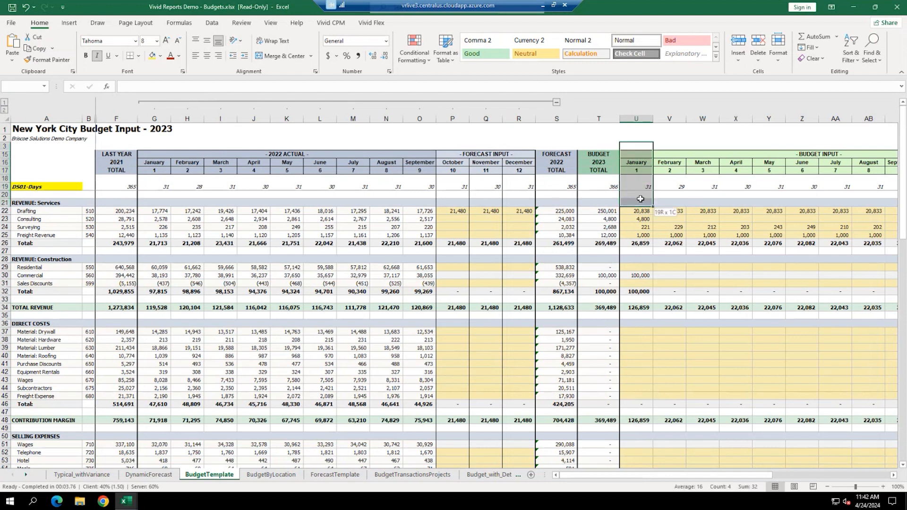
drag(668, 164, 670, 196)
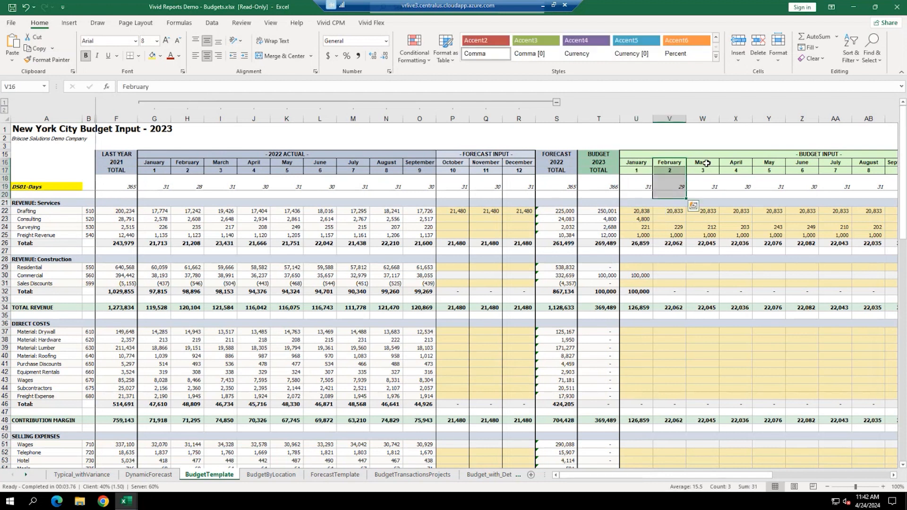
drag(708, 161, 707, 194)
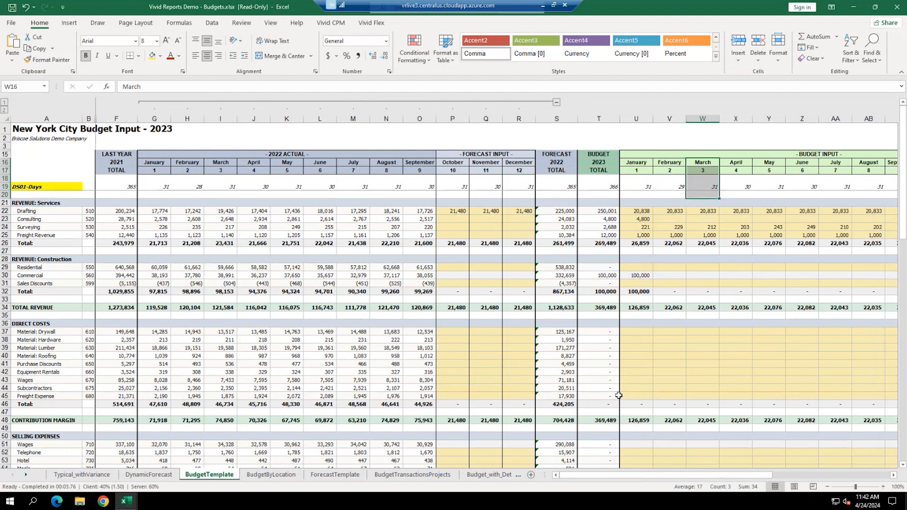
click(629, 373)
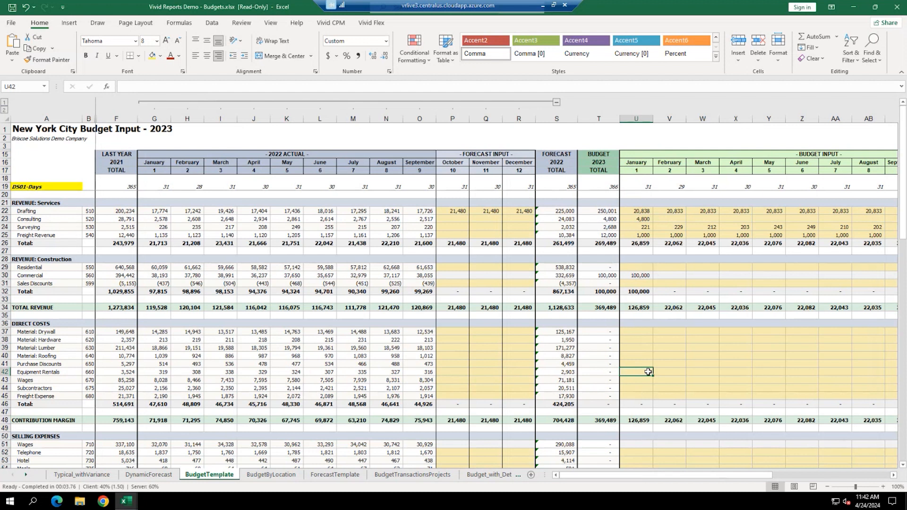
click(339, 22)
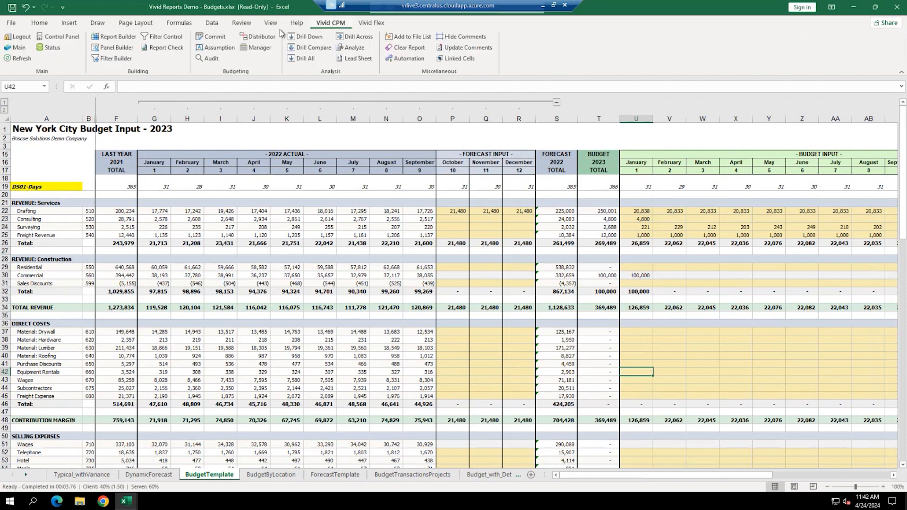
- Open the Equipment Rentals distributor and set a 3,600 2023 budget total
click(254, 38)
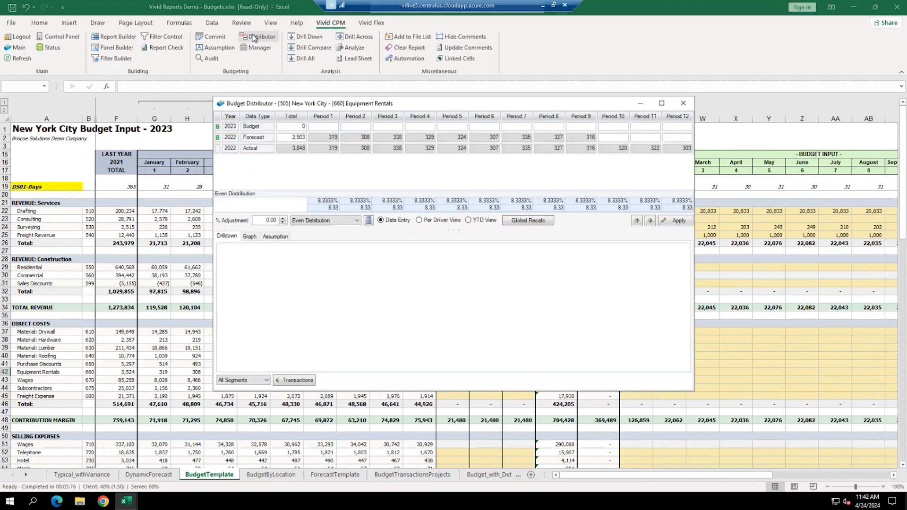
drag(481, 104, 329, 97)
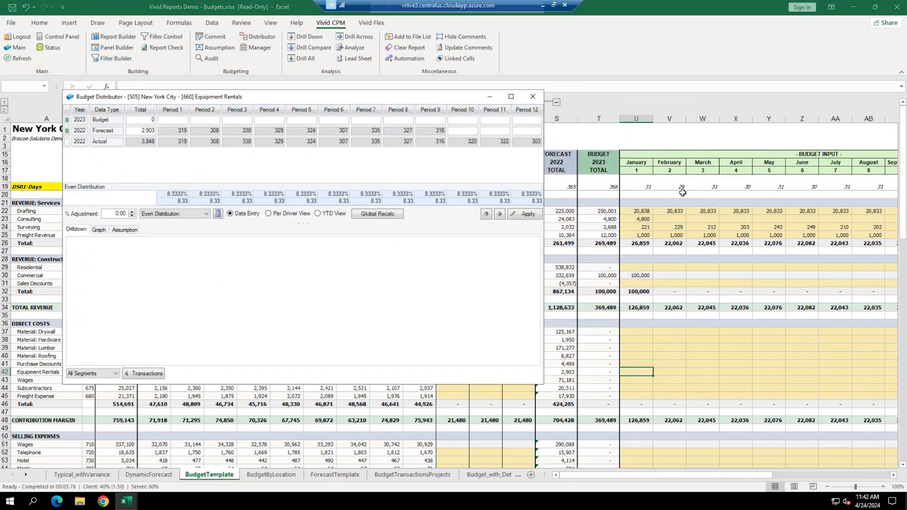
click(150, 121)
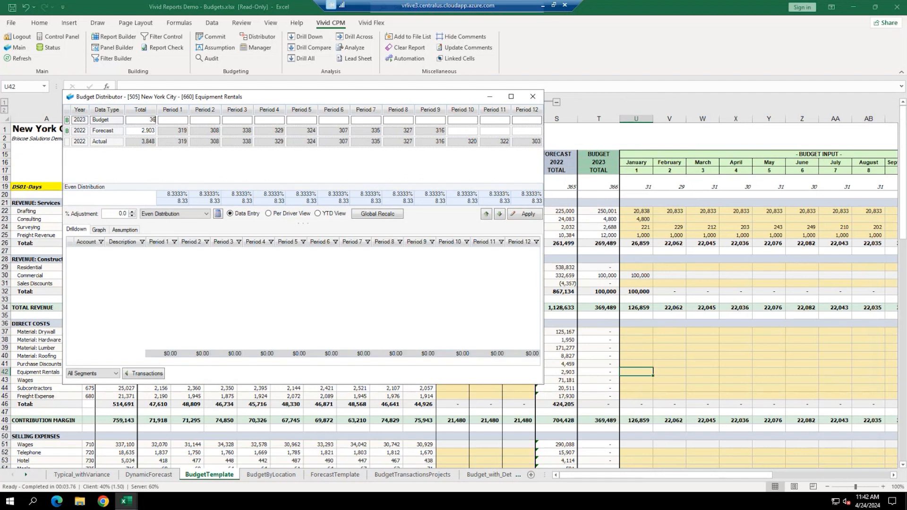
key(Tab)
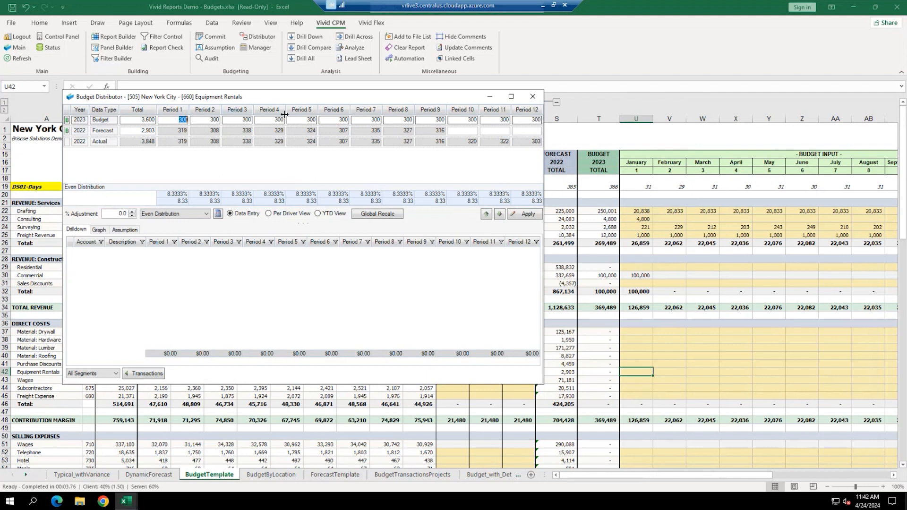
- Redistribute the 3,600 by days per month, post it to row 42, and open commit review
click(168, 214)
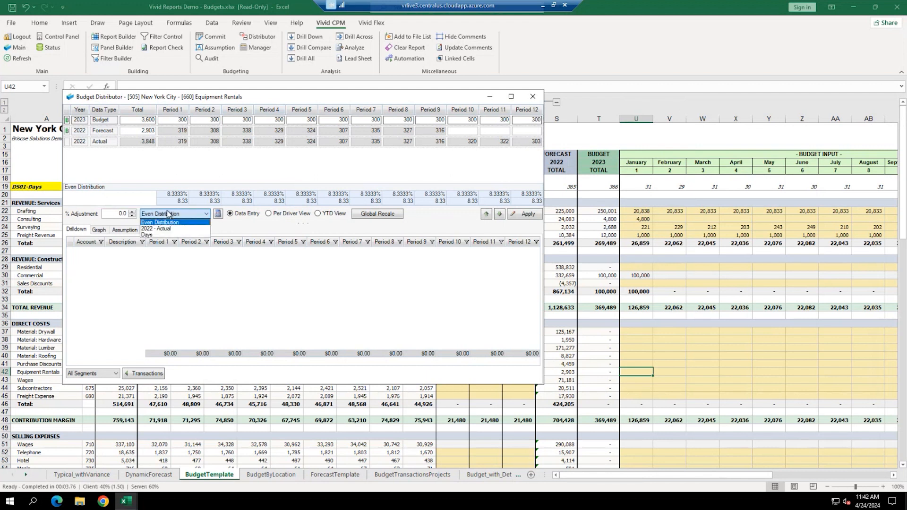
click(146, 236)
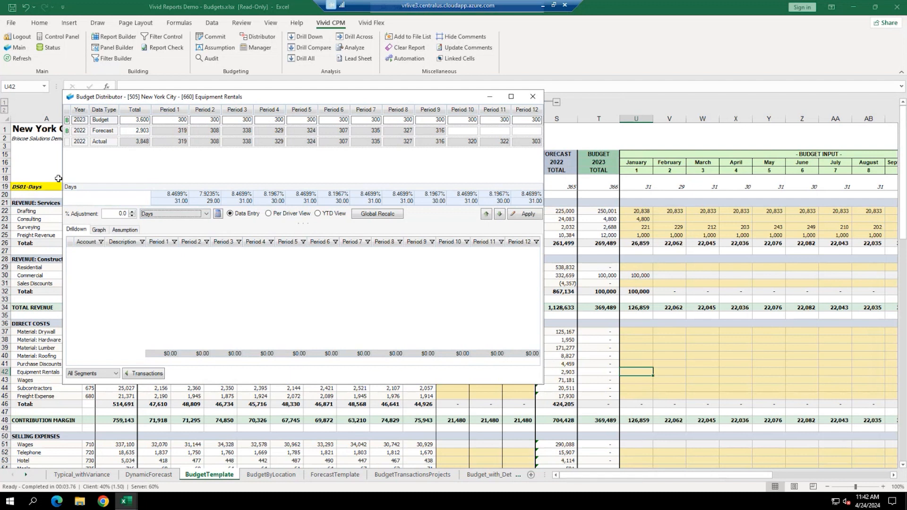
click(218, 214)
click(518, 215)
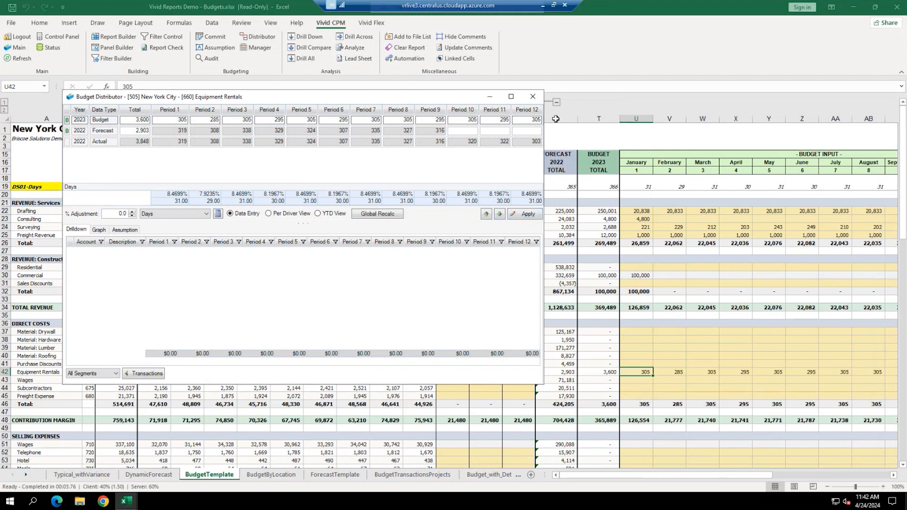
click(532, 96)
click(211, 38)
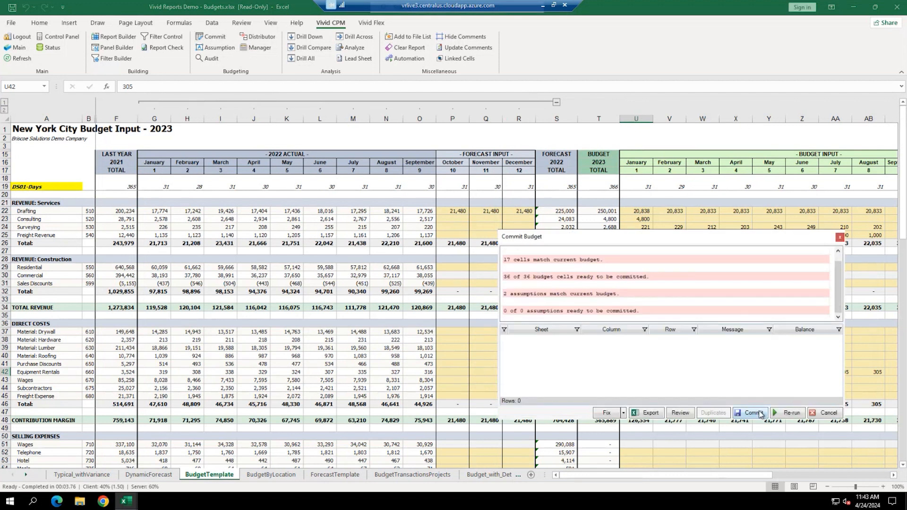
- Commit the New York City budget, confirm with Yes, and close the BudgetTemplate tab menu unchanged
click(752, 413)
click(753, 388)
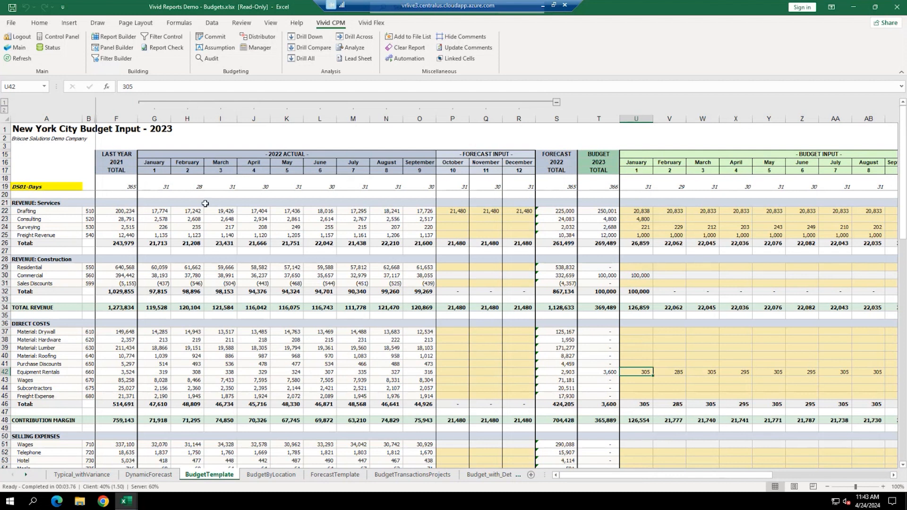
right_click(220, 478)
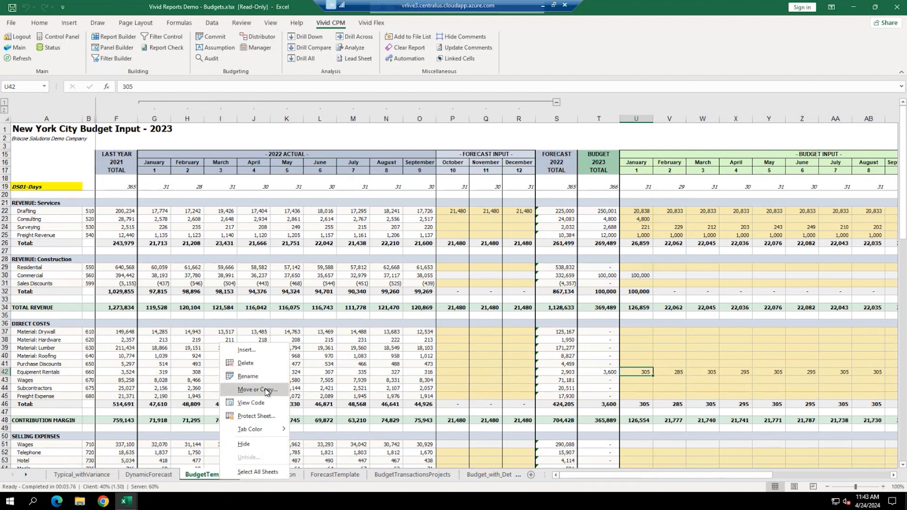
click(268, 271)
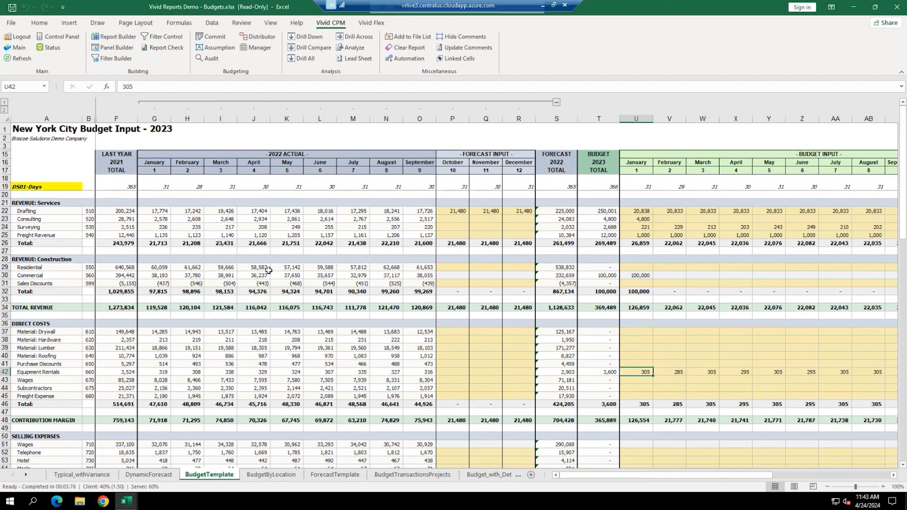
- Choose Buffalo as the location in the Vivid CPM Control Panel and refresh the report
click(51, 38)
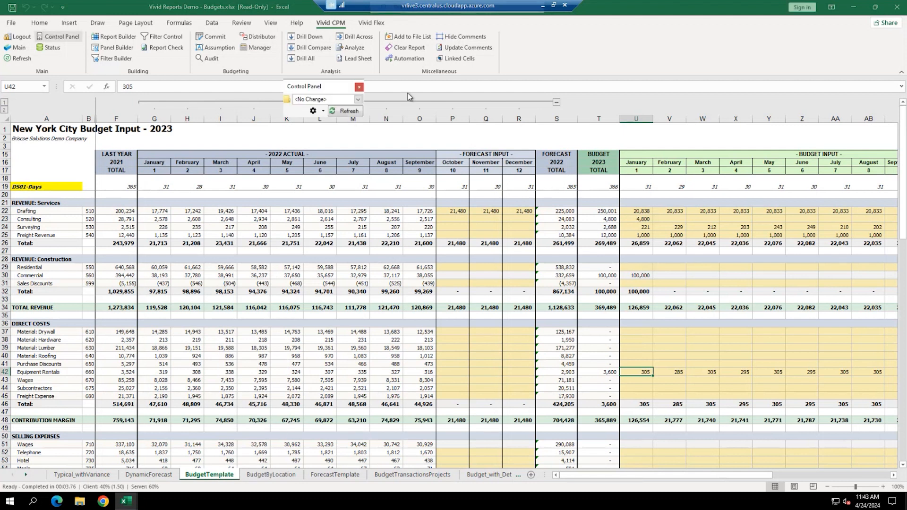
click(359, 100)
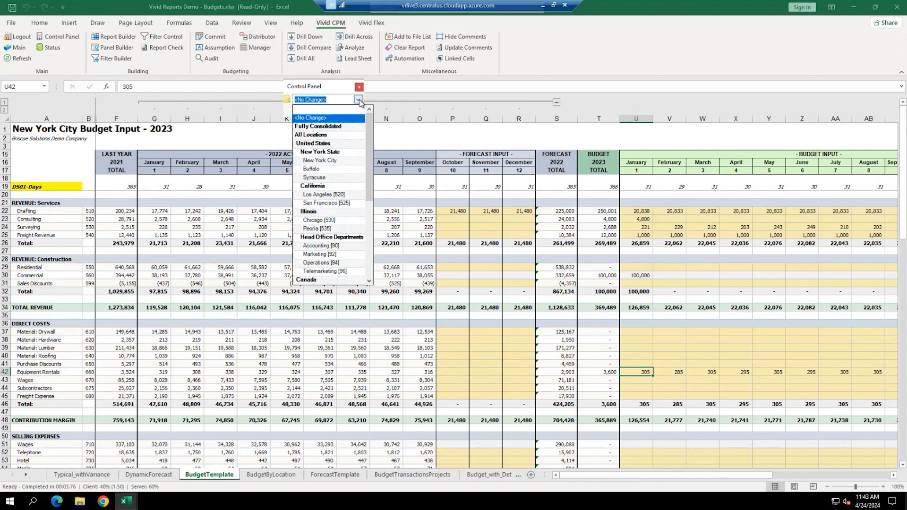
click(318, 170)
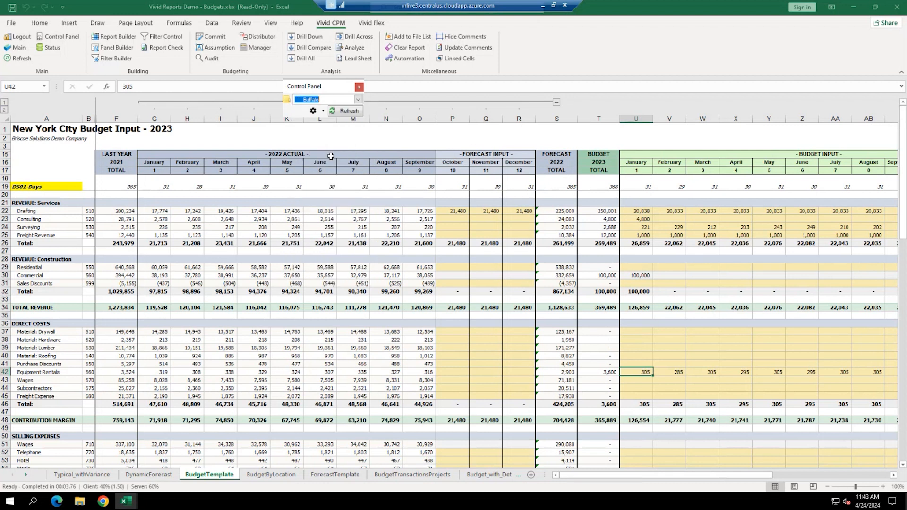
click(344, 111)
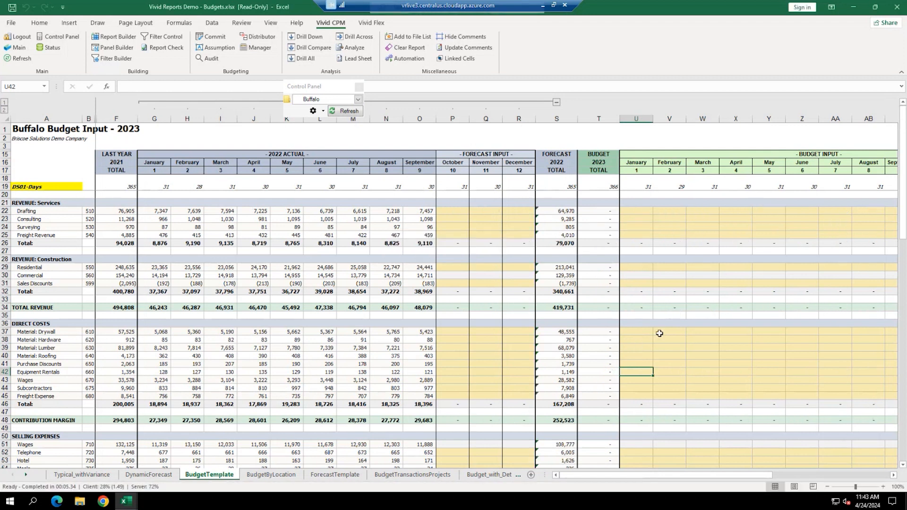
- Enter January budgets in U22:U25: Drafting 7,500, Consulting 1,200, Surveying 100, Freight Revenue 450
click(645, 211)
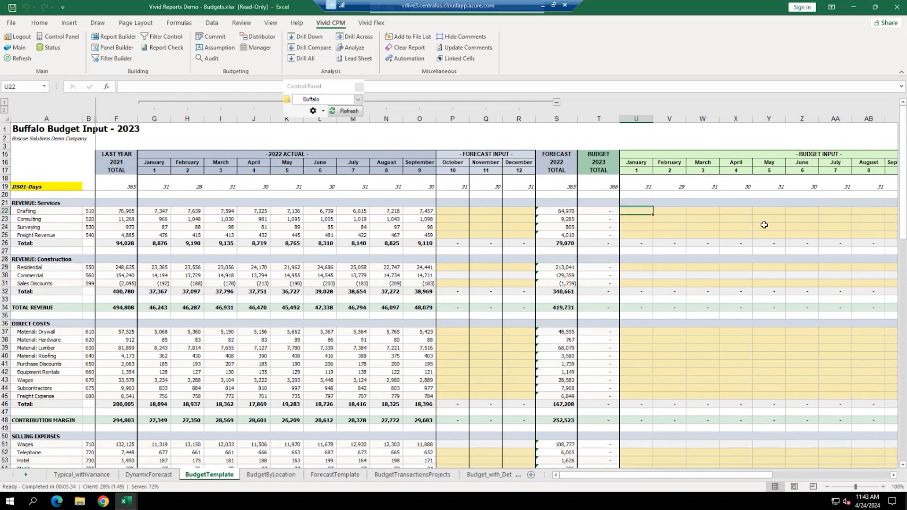
text(7,500)
key(Return)
text(1200)
key(Return)
text(100)
key(Return)
text(450)
key(Return)
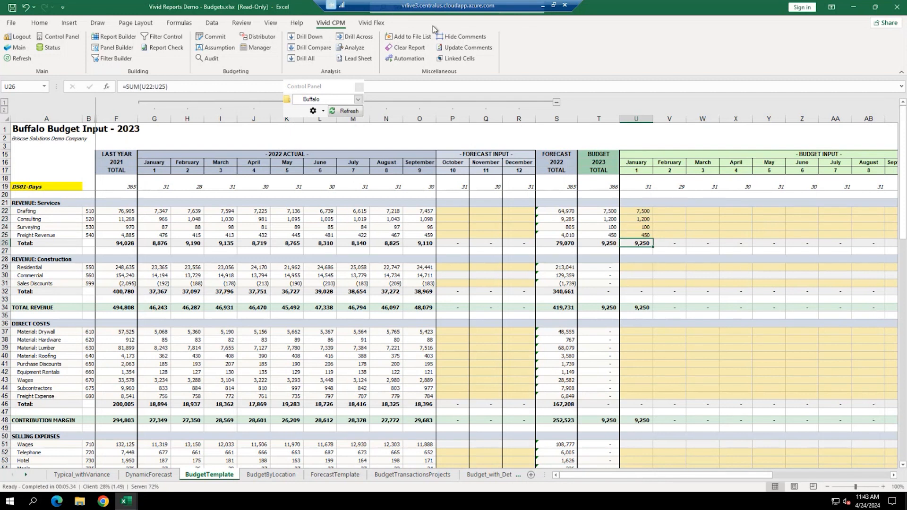
- Commit the Buffalo budget through Vivid CPM and confirm with Yes
click(211, 36)
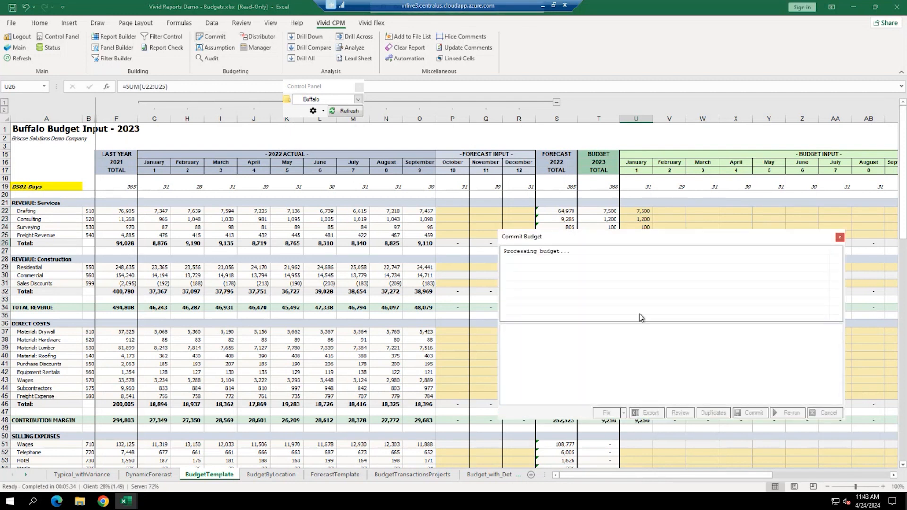
click(754, 414)
click(755, 388)
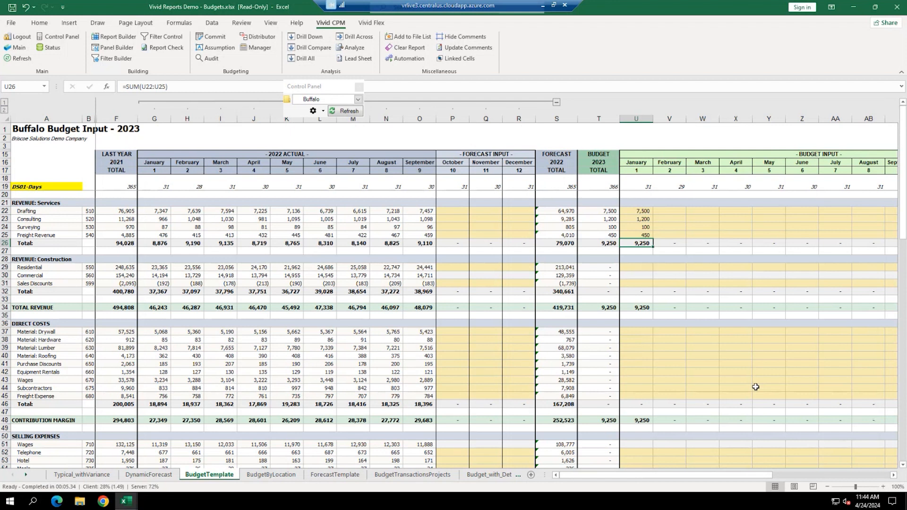
- Choose New York State as the location, refresh the report, and select the January Consulting cell U23
click(358, 100)
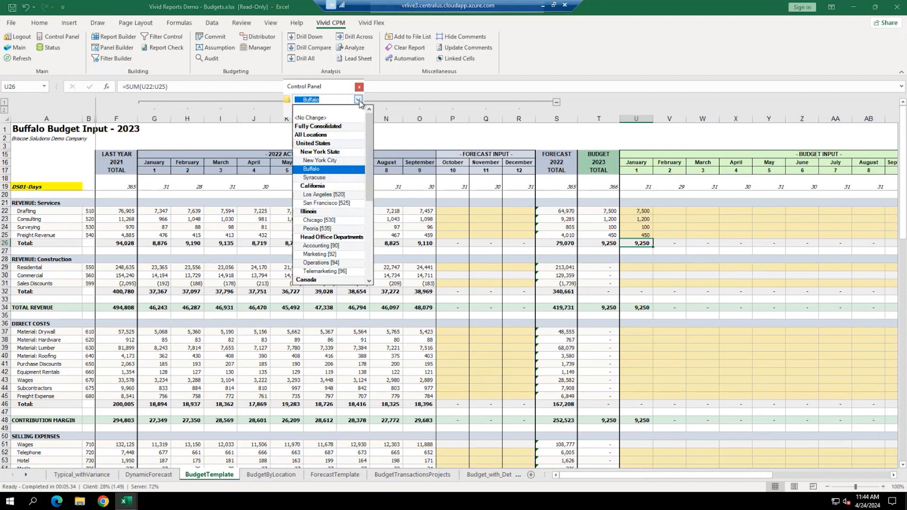
click(330, 152)
click(348, 112)
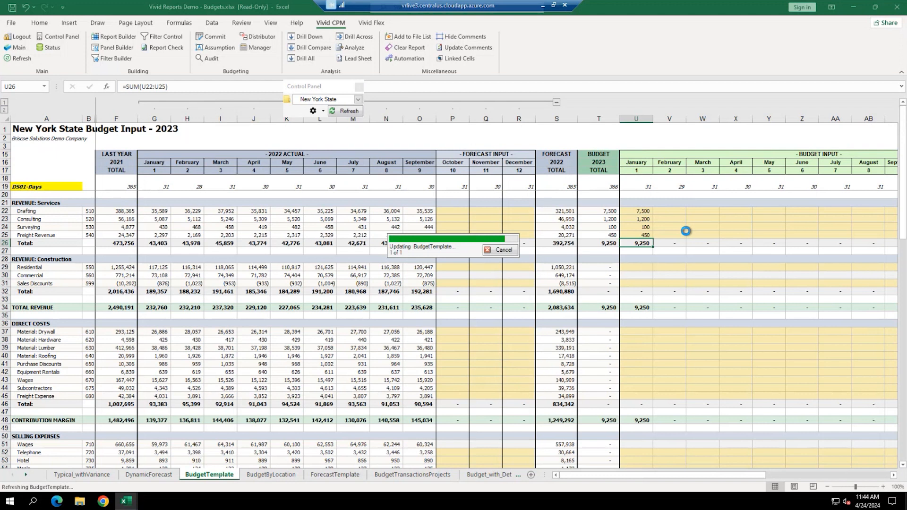
click(638, 219)
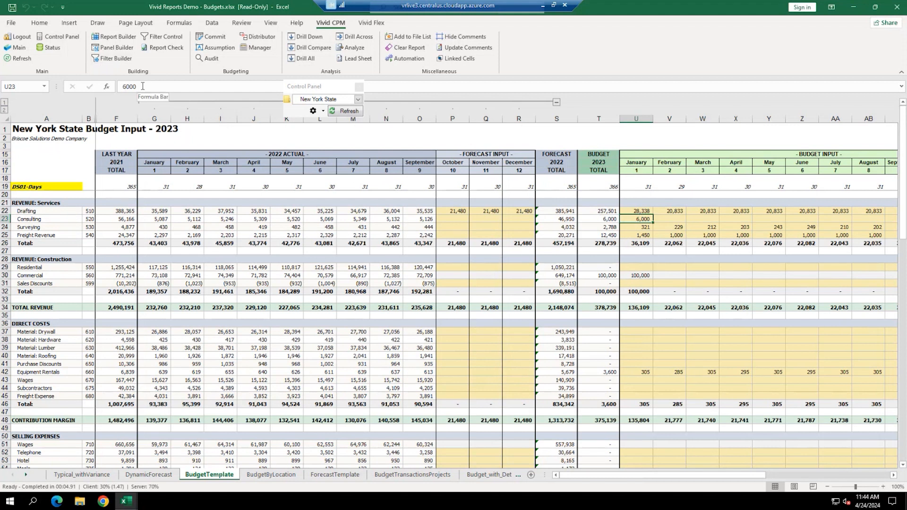
- Drill down on the 6,000 January Consulting total to show New York $4,800 and Buffalo $1,200
click(304, 37)
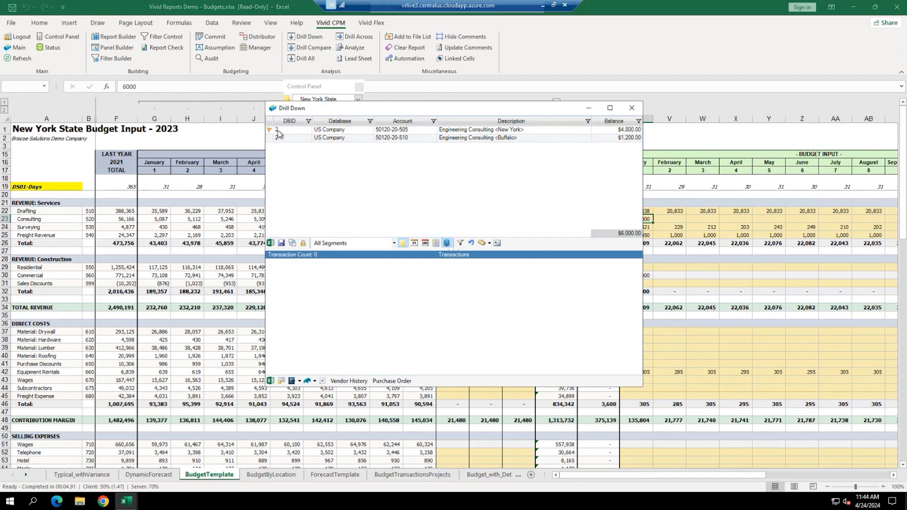
mouse_move(271, 132)
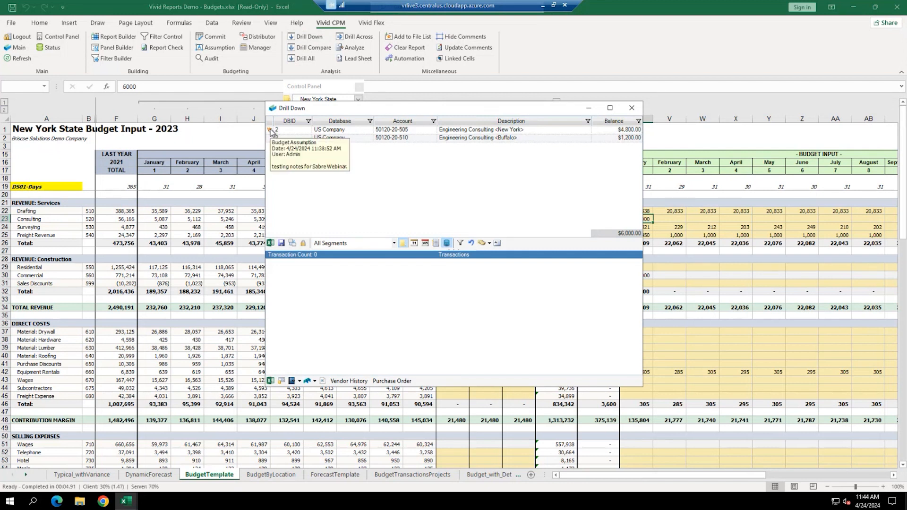
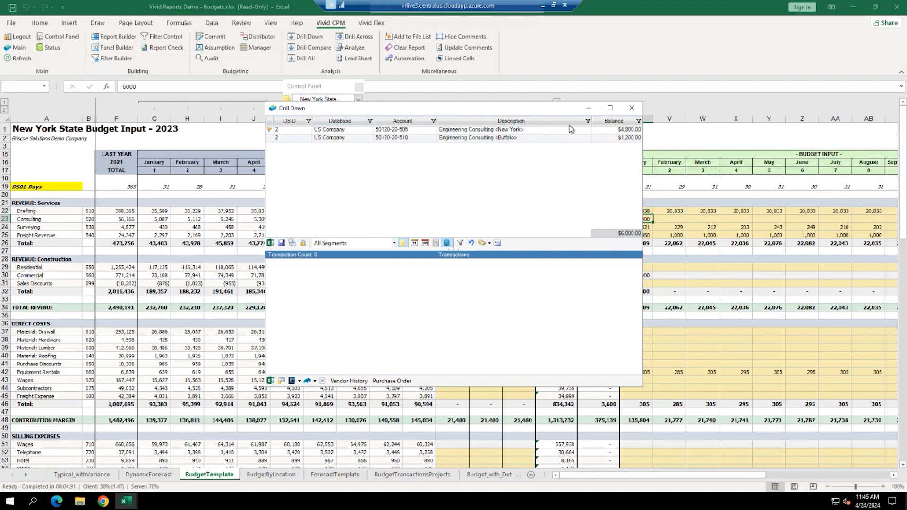
- Close the drill-down list and select the Commercial row 30 on the New York State sheet
click(632, 108)
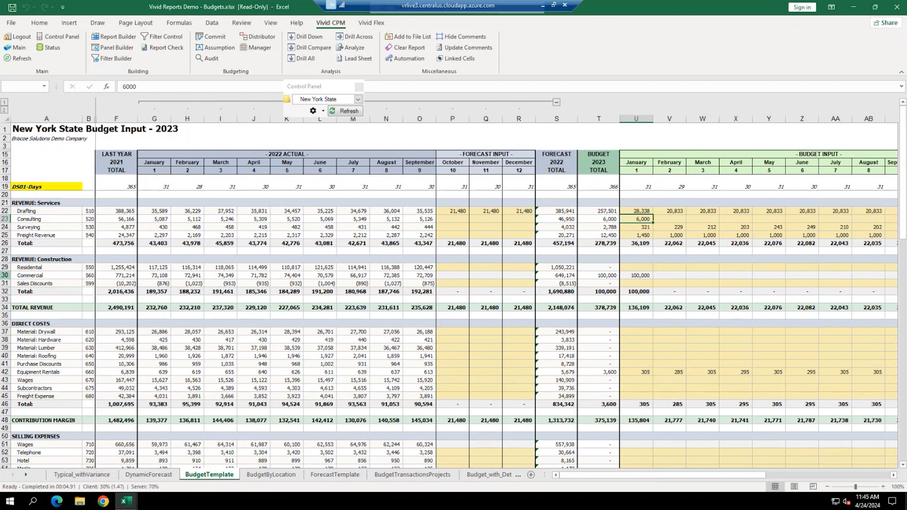
click(6, 276)
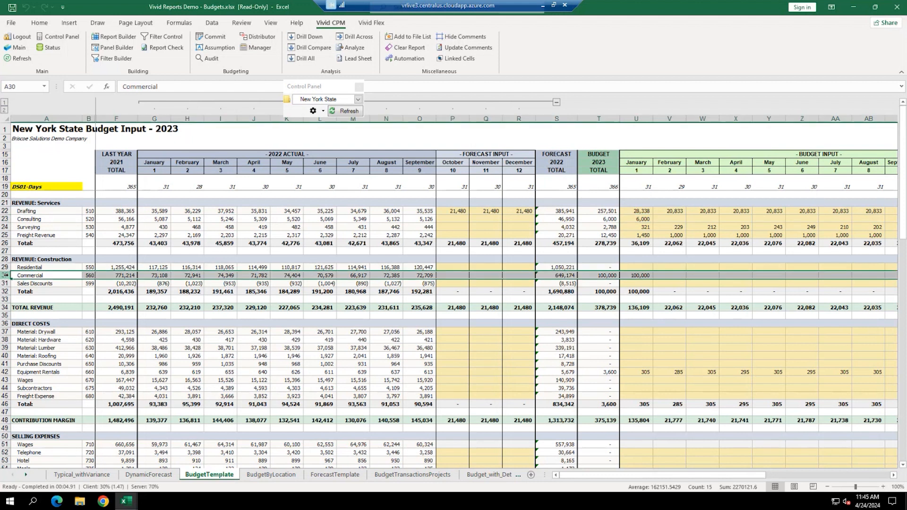
- Select February Commercial cell V30 and switch to the BudgetTransactionsProjects sheet
click(668, 276)
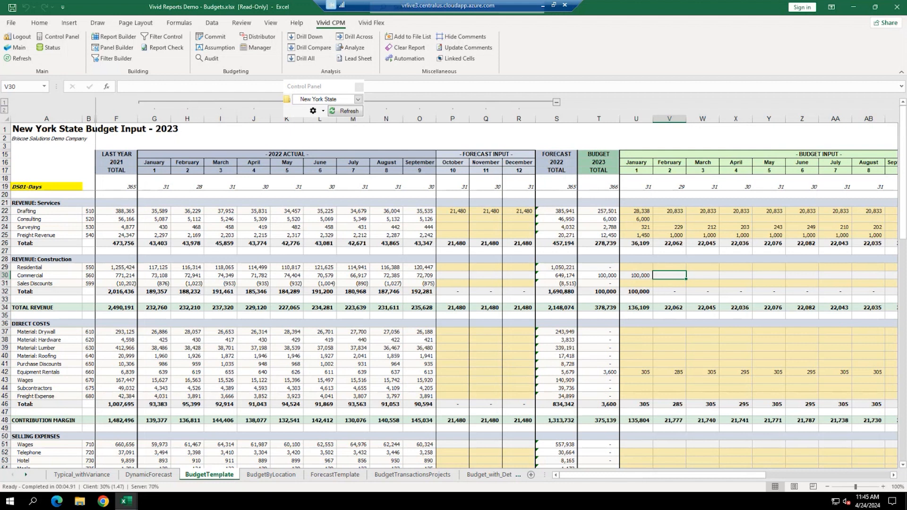
click(413, 475)
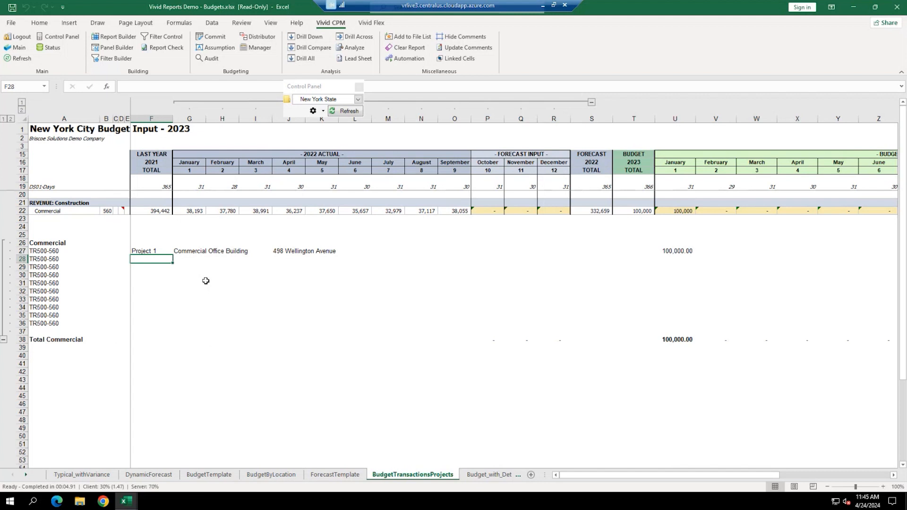
drag(57, 204, 79, 211)
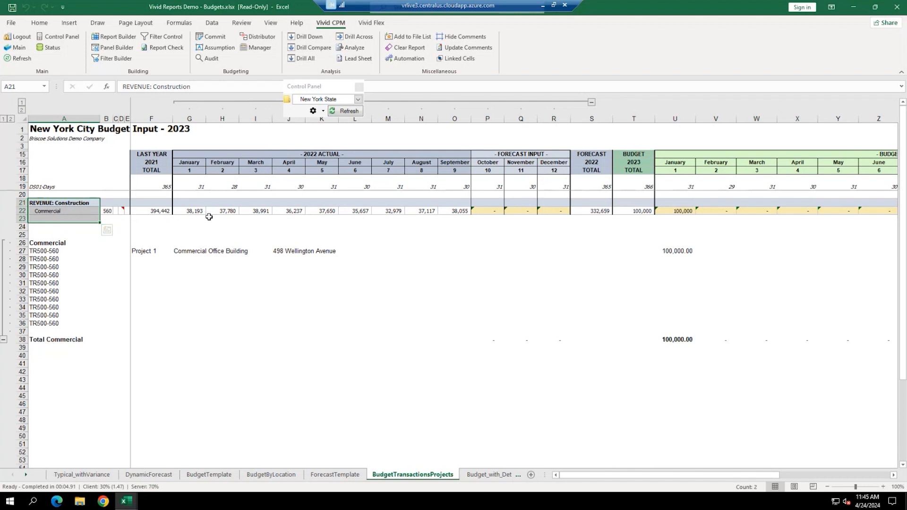
drag(196, 211, 430, 204)
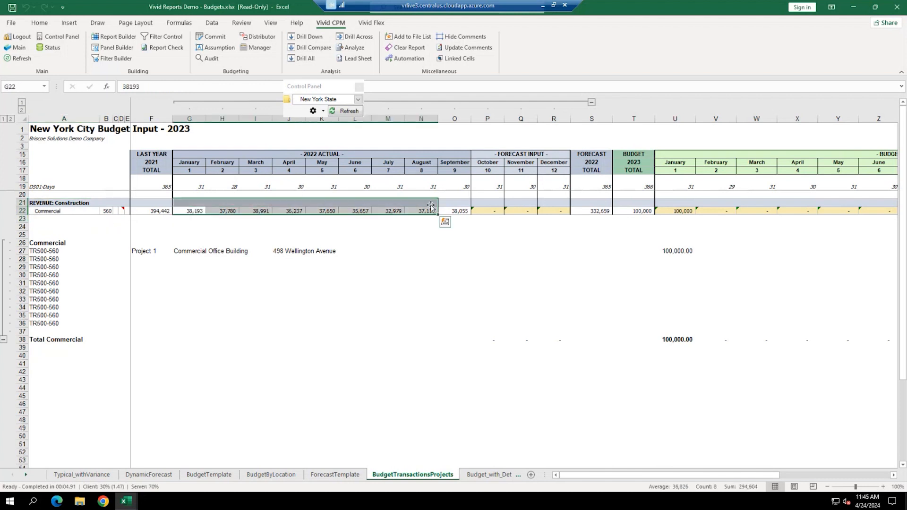
drag(47, 251, 38, 324)
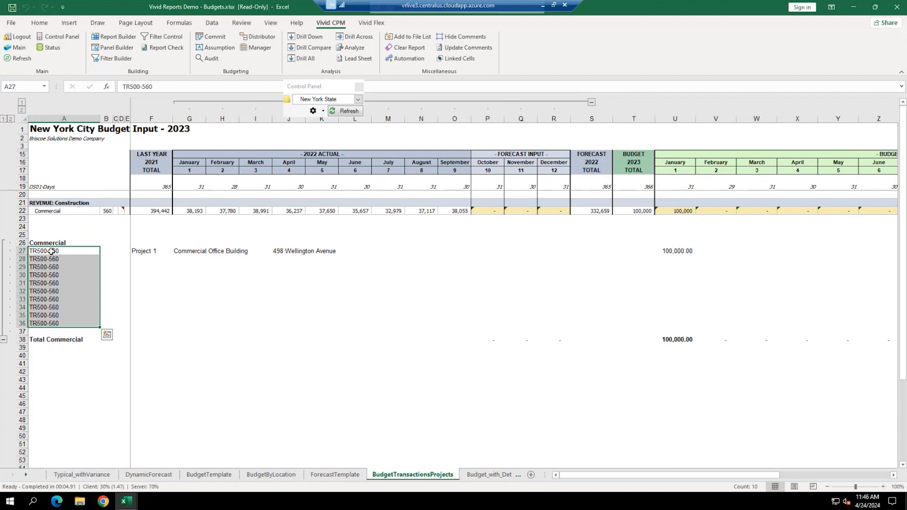
click(145, 260)
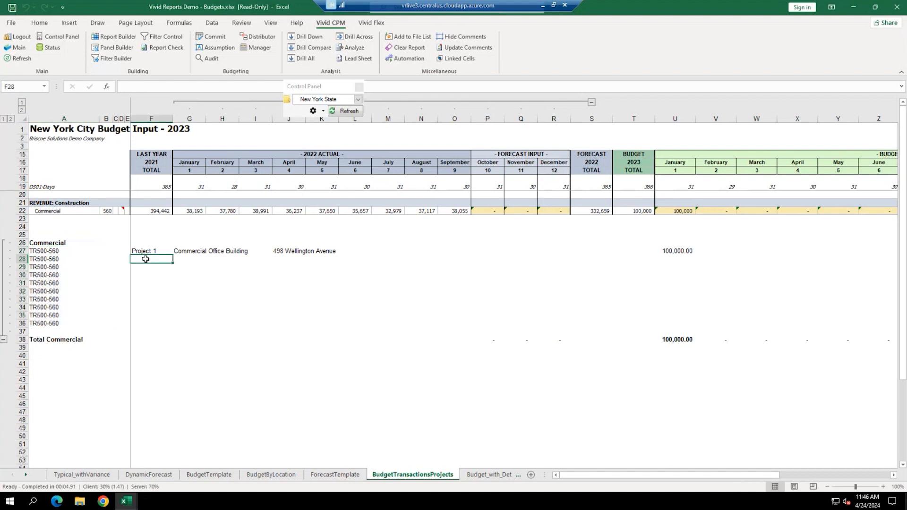
- Enter Project 2, Library, at 555 Main Street in row 28
text(Project 2)
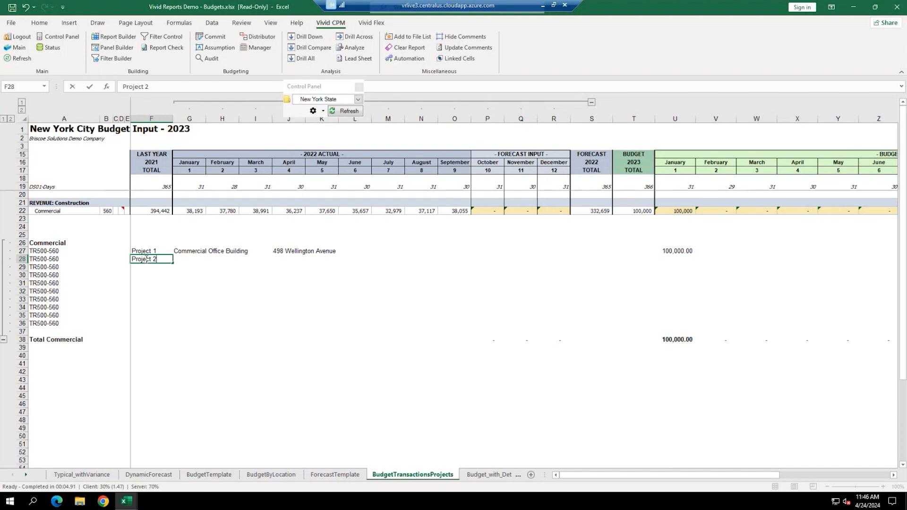
key(Tab)
text(Library)
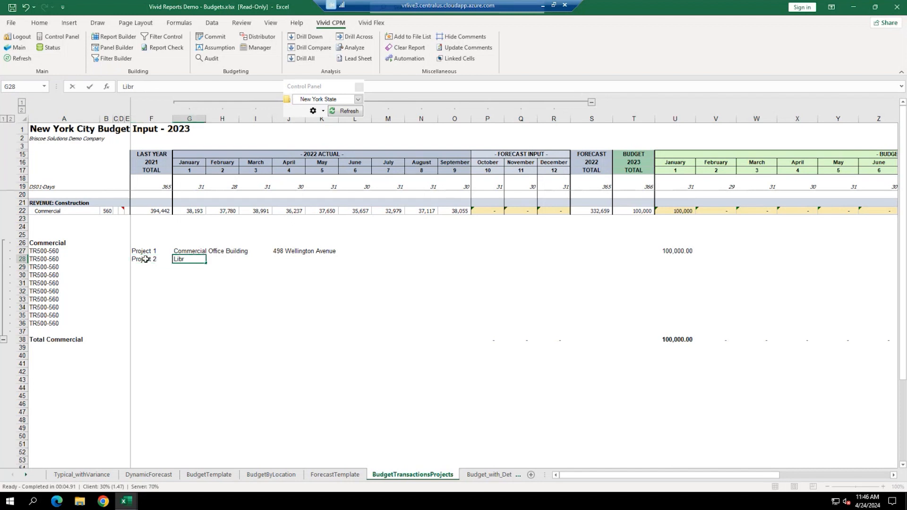
key(Tab)
key(Tab)
key(Tab)
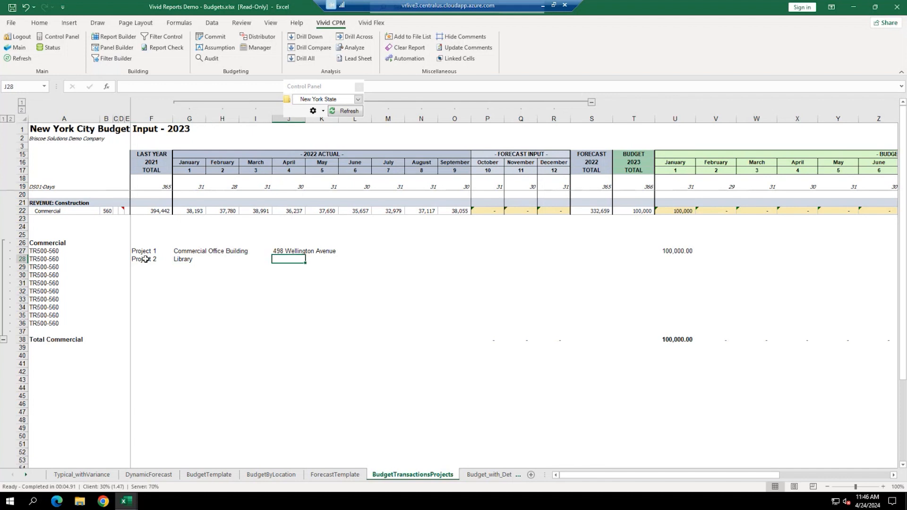
text(555 Main Street)
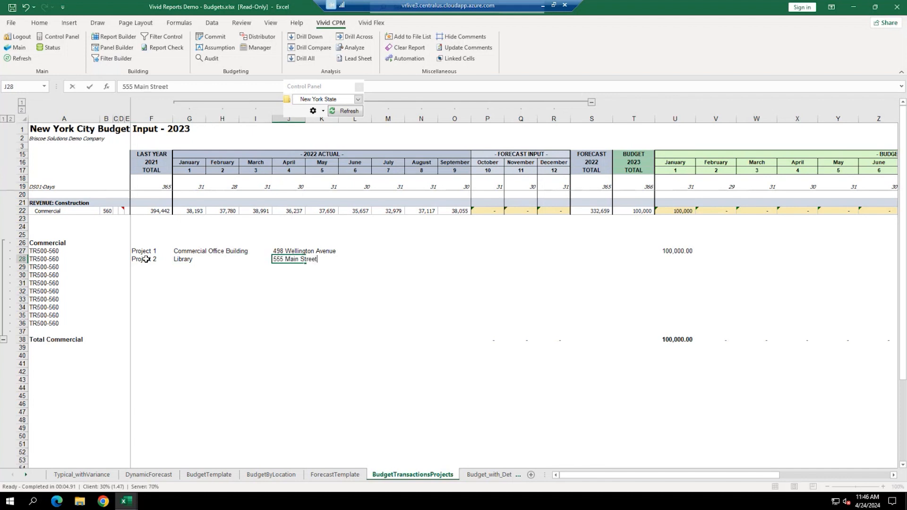
- Budget Project 2 at 50,000, 45,000 and 12,000 for January to March
click(681, 259)
text(50000)
key(Tab)
text(45000)
key(Tab)
text(12,000)
key(Return)
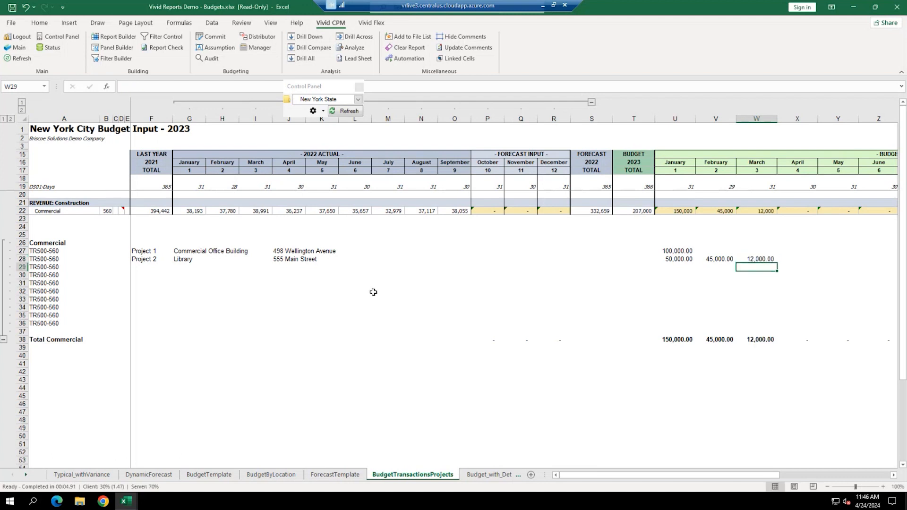
click(147, 267)
- Enter Project 3, School, at 6th Ave S in row 29
text(Proje)
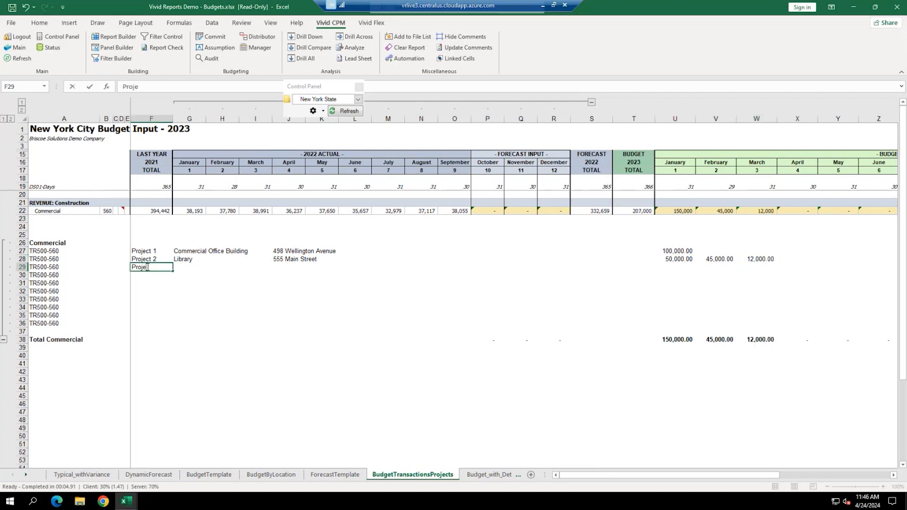
text(ct 3)
key(Tab)
text(School)
key(Tab)
key(Tab)
key(Tab)
text(6th Ave S)
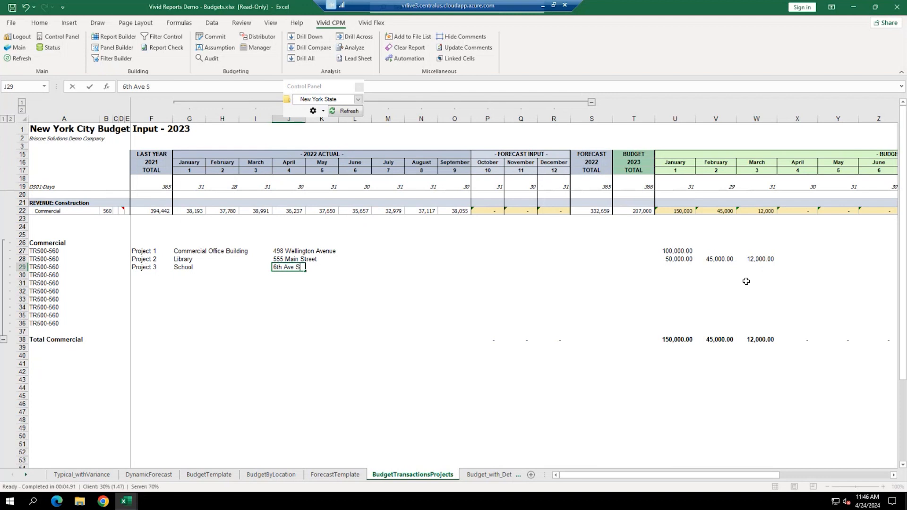
- Budget Project 3 at 78,000 for February and 14,000 for March
click(714, 267)
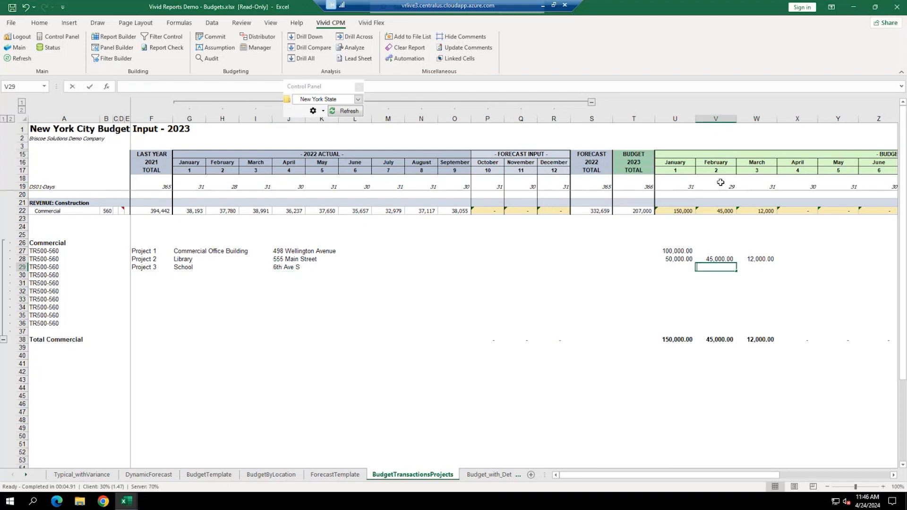
text(78000)
key(Tab)
text(14000)
key(Return)
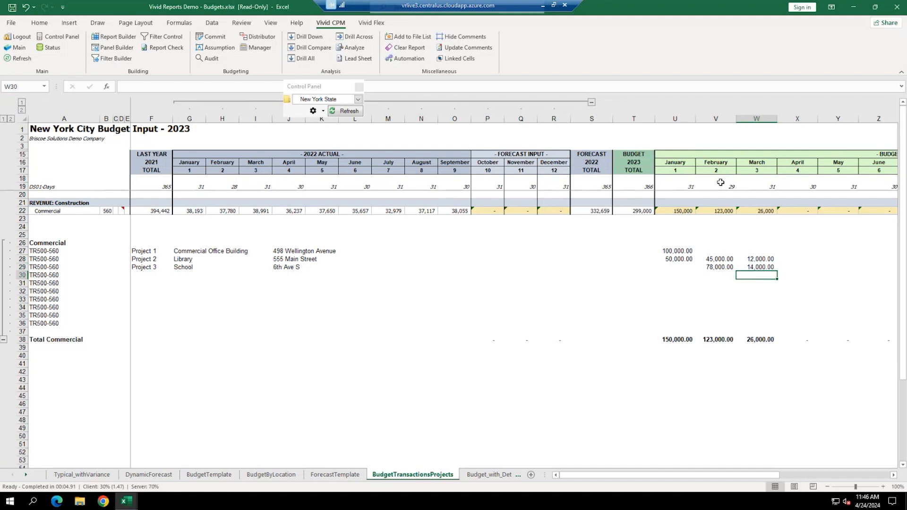
- Check the January–April Commercial totals in row 22 against the project amount columns
click(680, 210)
click(706, 211)
click(787, 210)
click(752, 211)
drag(689, 236, 681, 324)
drag(741, 244, 728, 304)
click(669, 298)
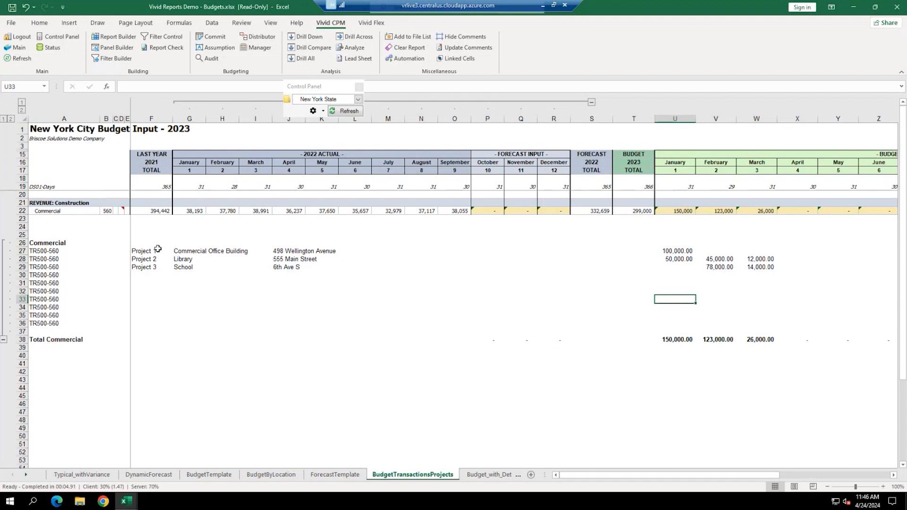
- Commit the 3 budget cells and 6 transactions via Vivid CPM, confirming, then commit once more
click(215, 39)
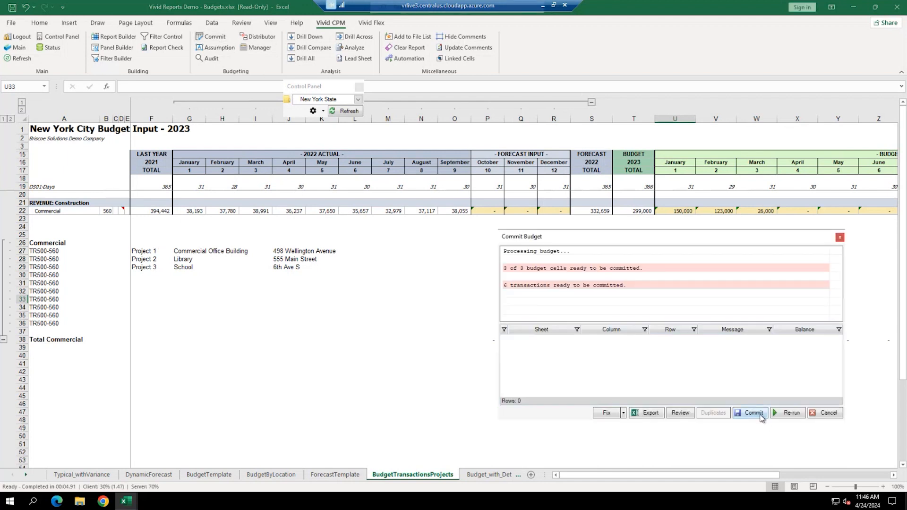
click(761, 418)
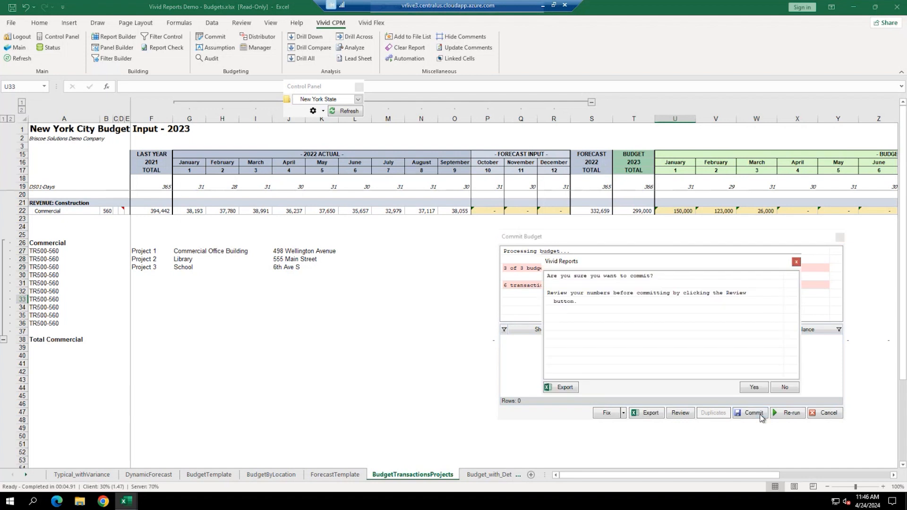
click(754, 389)
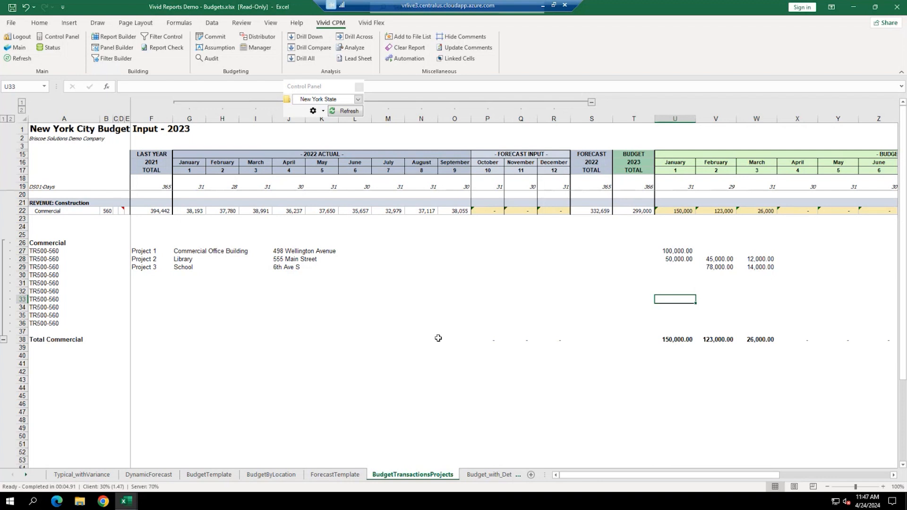
click(211, 37)
click(757, 412)
click(753, 389)
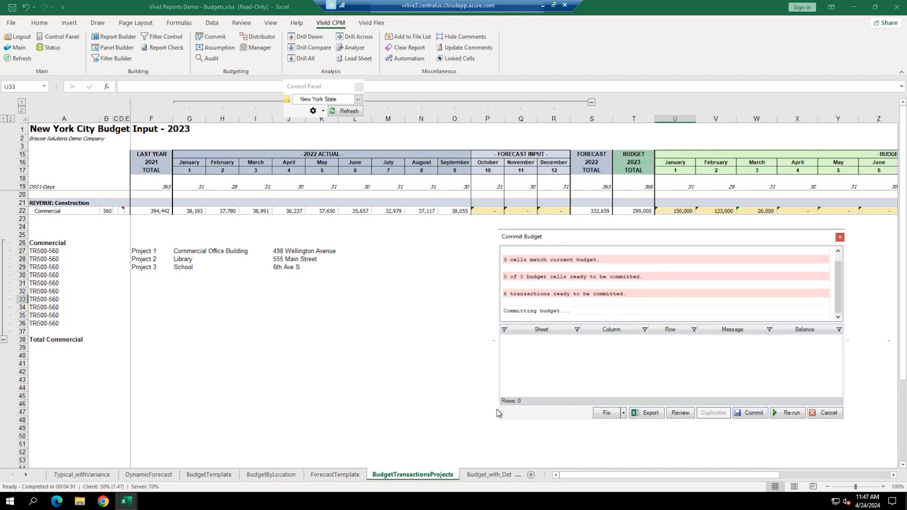
- Refresh the BudgetTemplate sheet so Commercial shows 150,000, 123,000 and 26,000, selecting January's cell
click(209, 474)
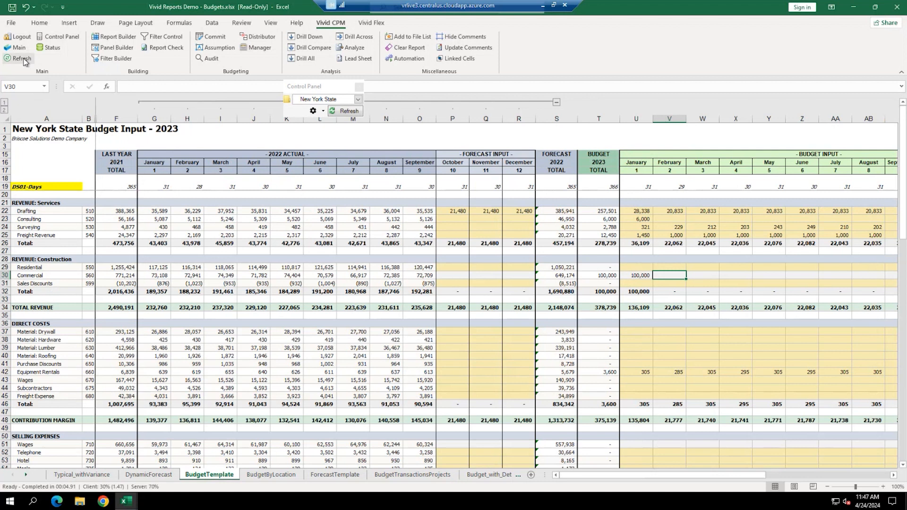
drag(643, 275, 768, 282)
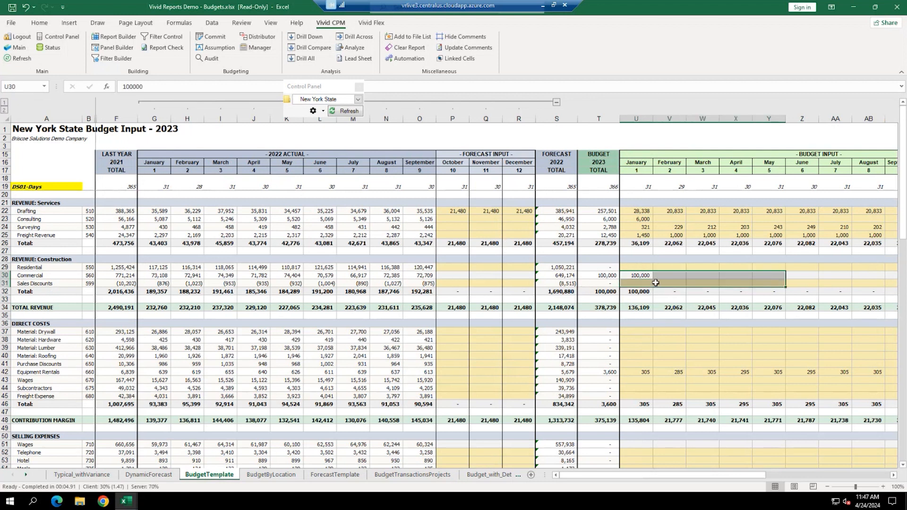
click(667, 277)
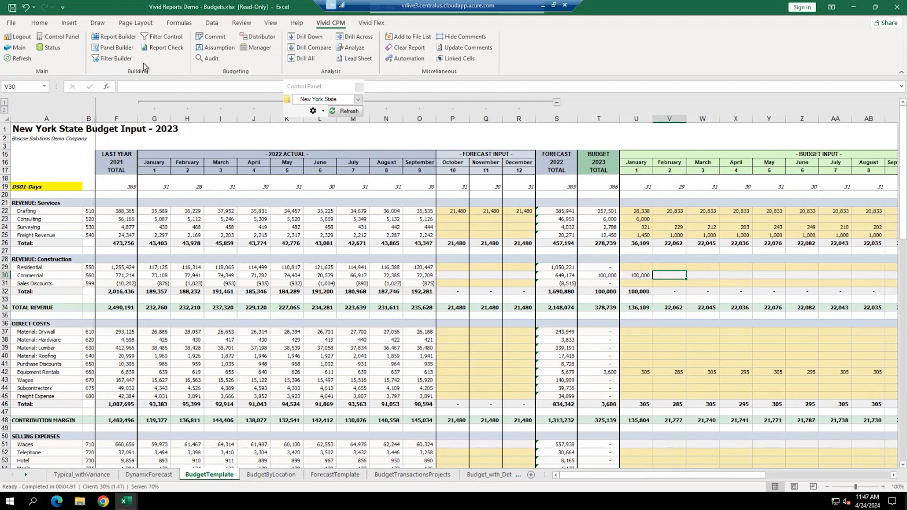
click(19, 58)
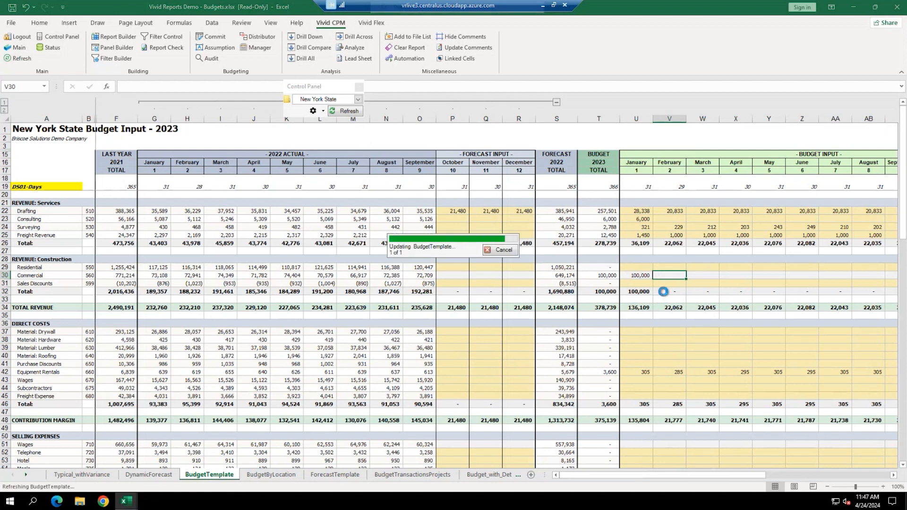
click(640, 277)
click(305, 36)
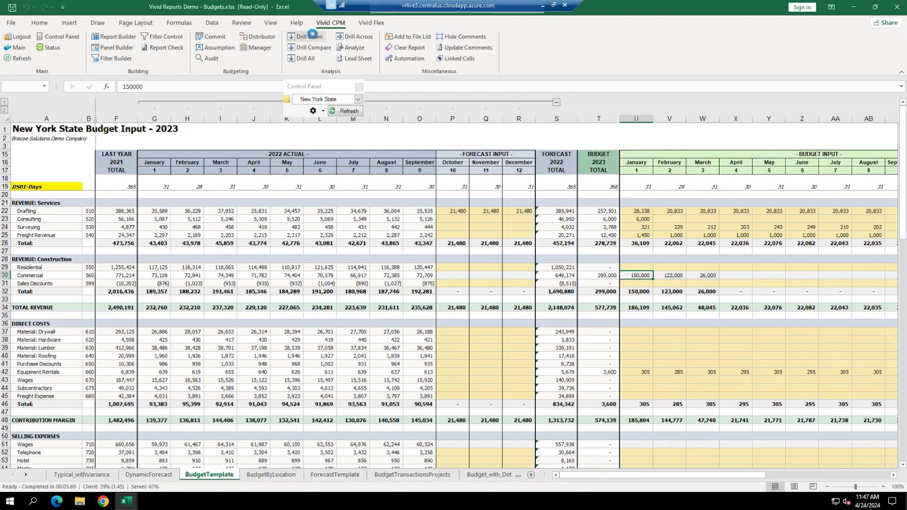
- Drill down on Commercial and view February's 123,000: Library $45,000 and School $78,000
click(376, 130)
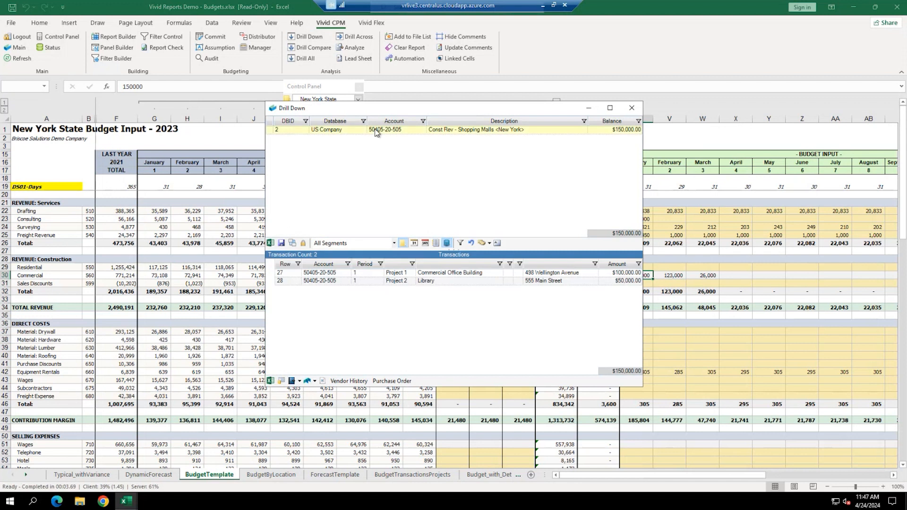
drag(477, 108, 298, 122)
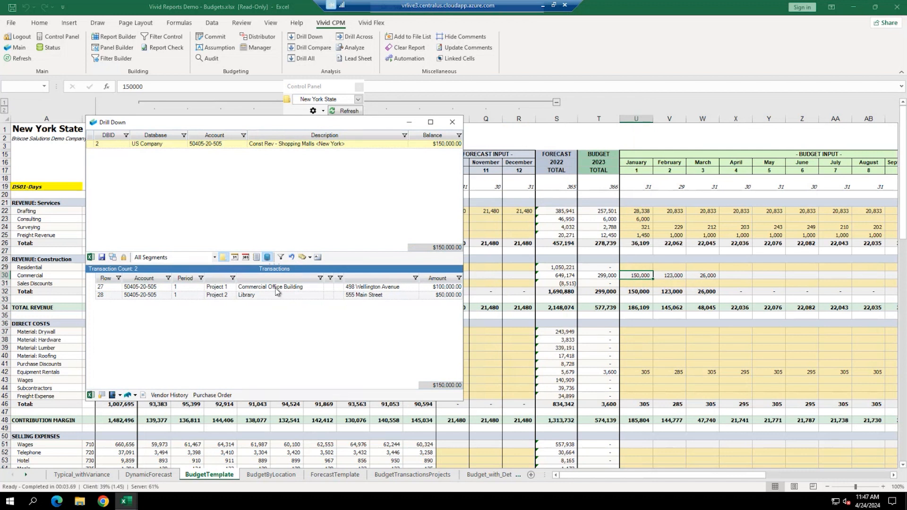
click(676, 278)
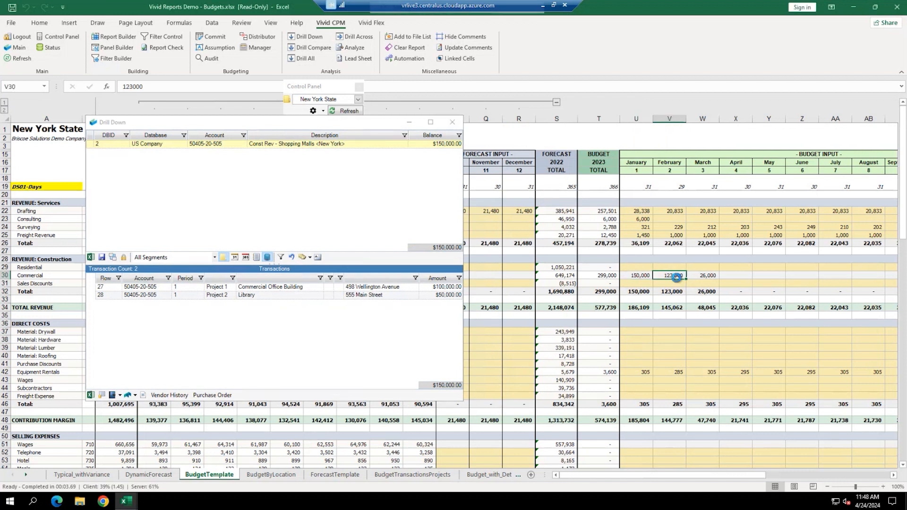
click(344, 145)
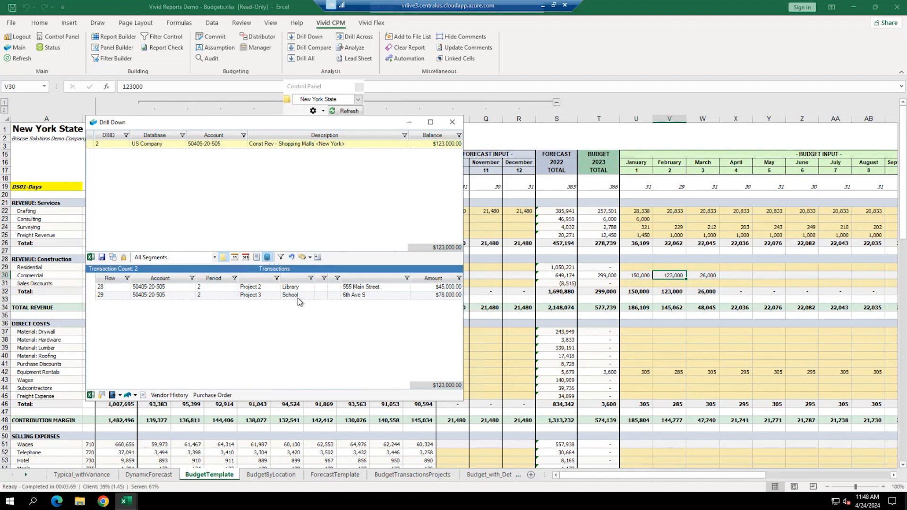
click(452, 122)
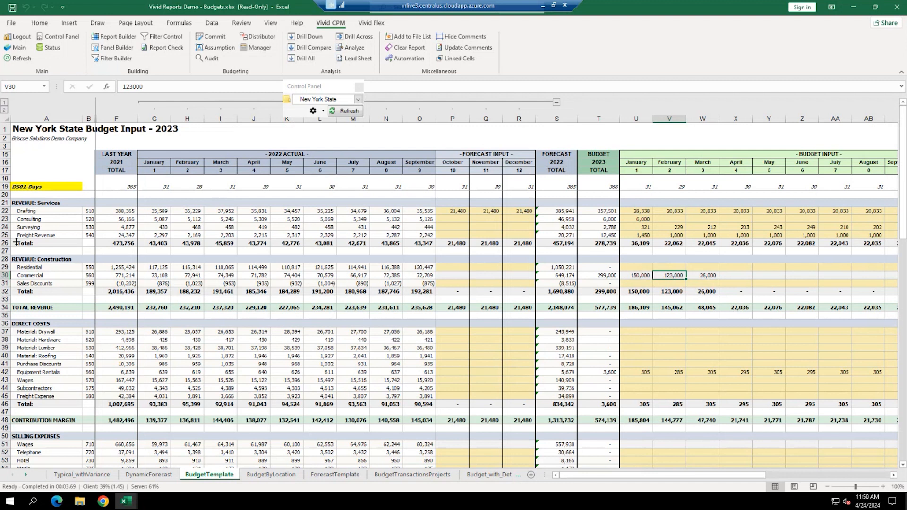
click(18, 48)
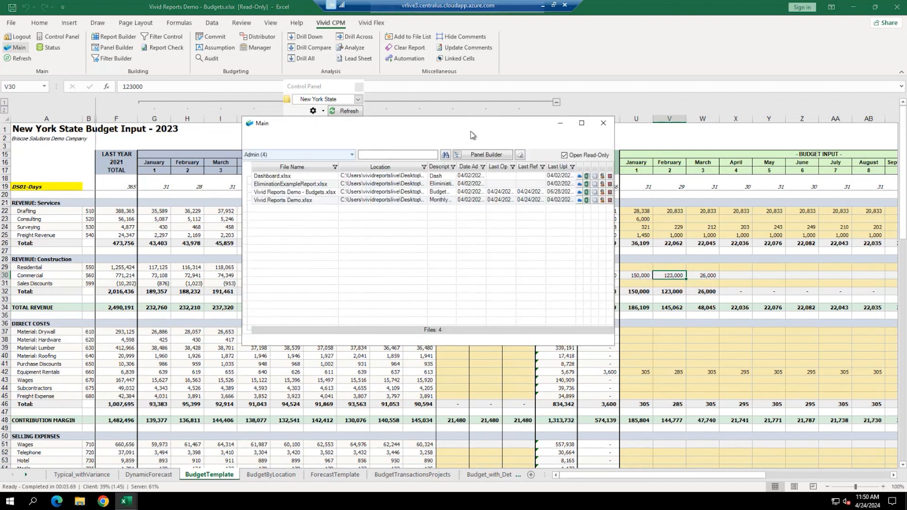
click(285, 142)
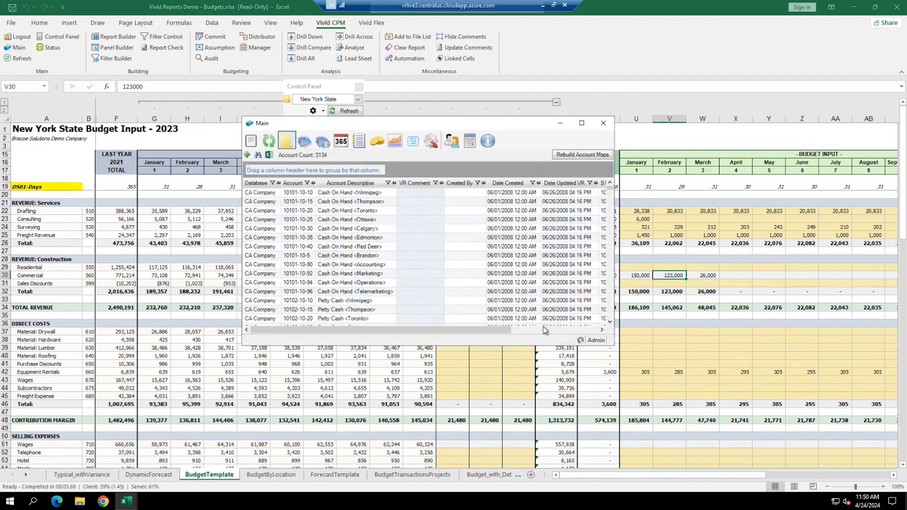
drag(618, 352, 846, 442)
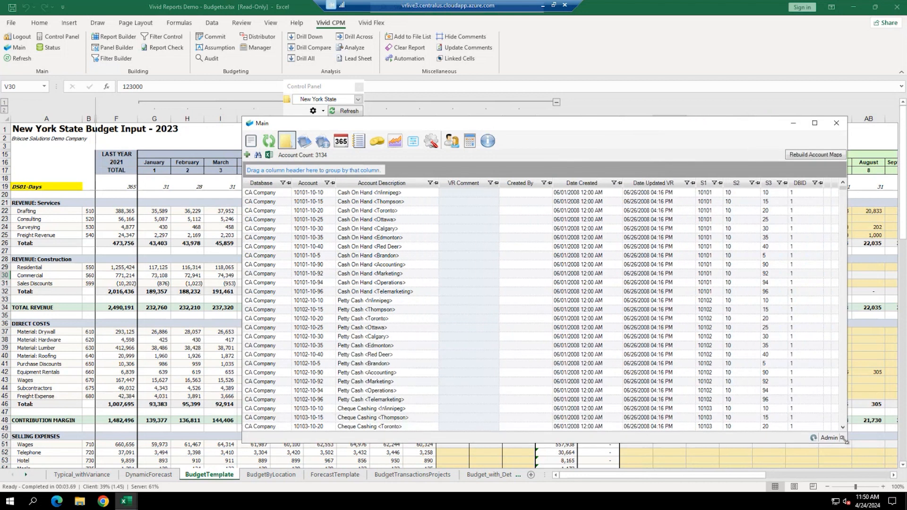
drag(537, 122, 396, 110)
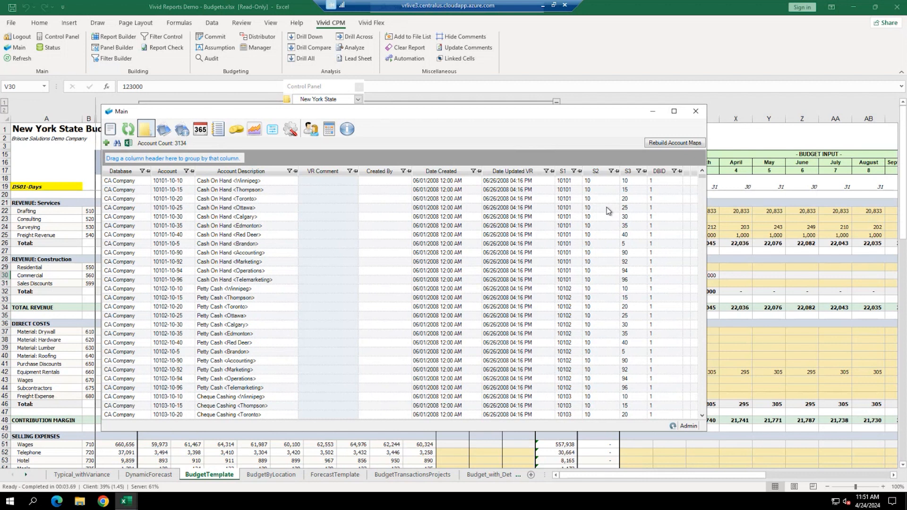
- Open the Detail Statement Format Consulting filter (ID 520), defined as S1 Between 50120 And 50140
click(695, 111)
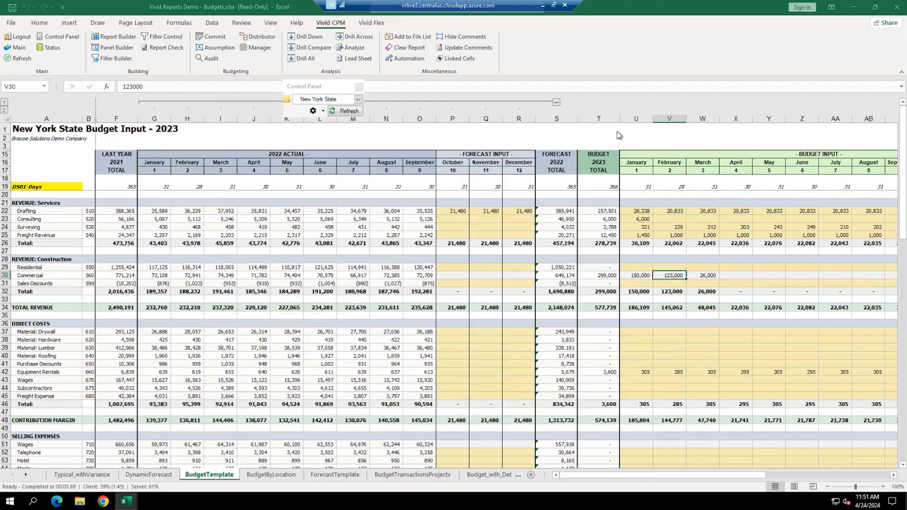
click(113, 58)
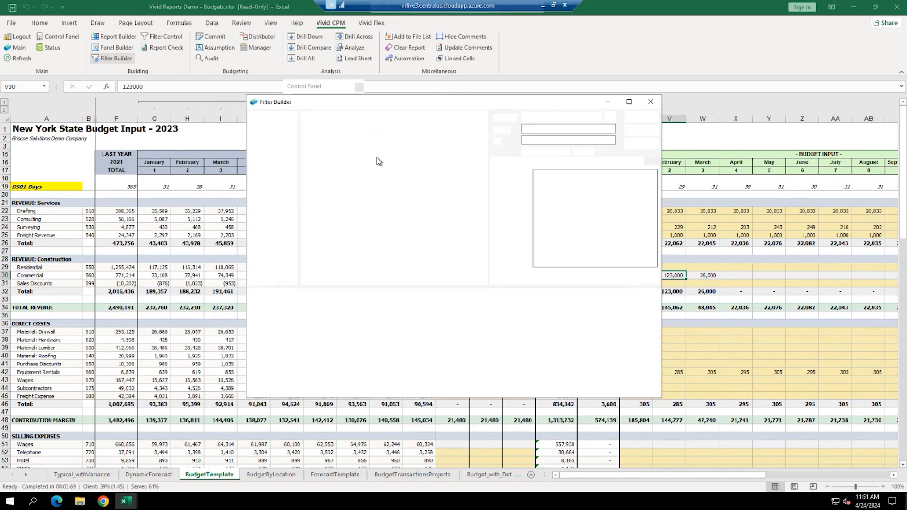
click(379, 169)
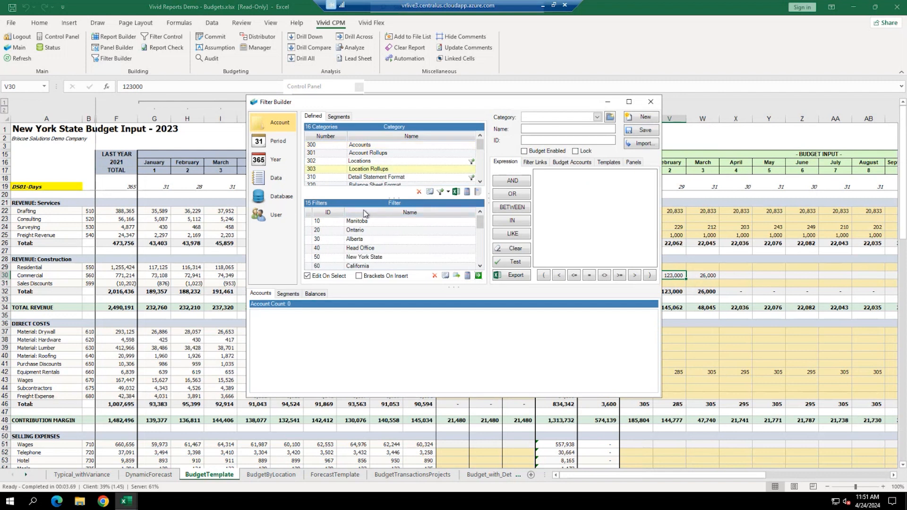
click(374, 178)
click(365, 231)
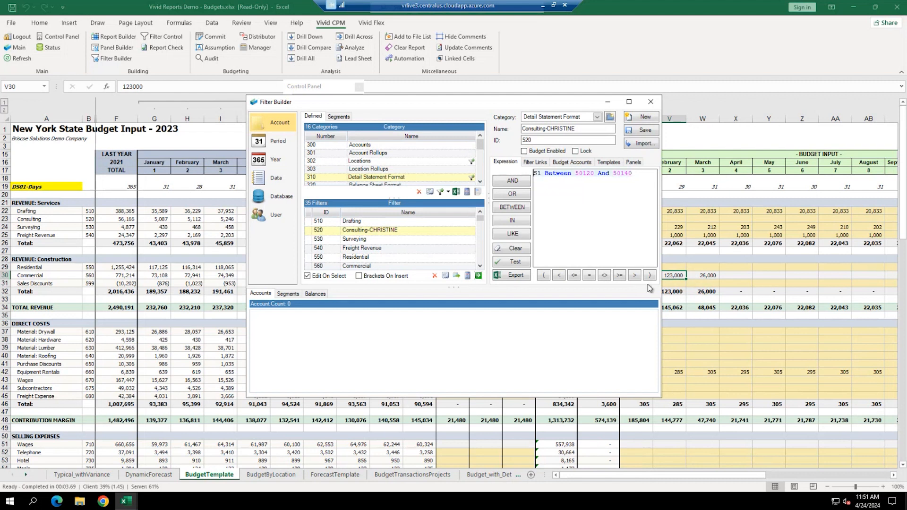
- Start a new filter with expression S1 like '40%' and test it
click(643, 117)
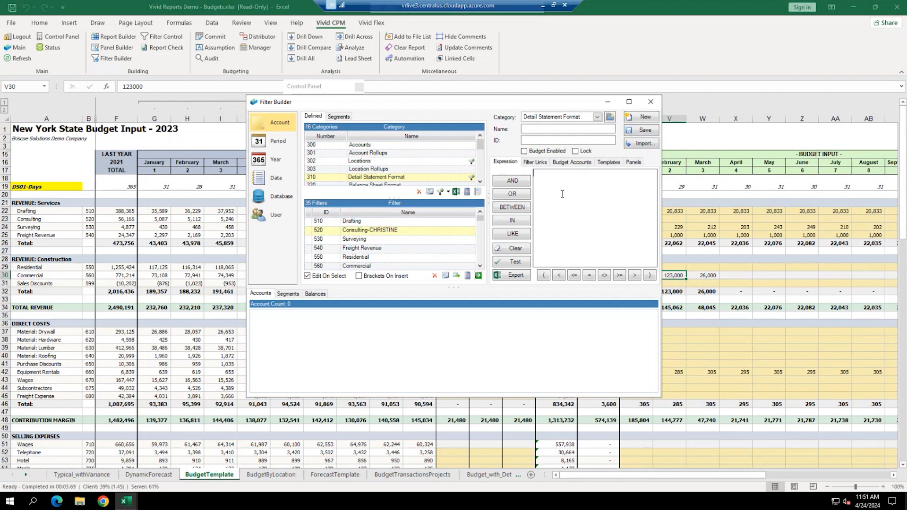
text(S1 like '40%')
click(523, 264)
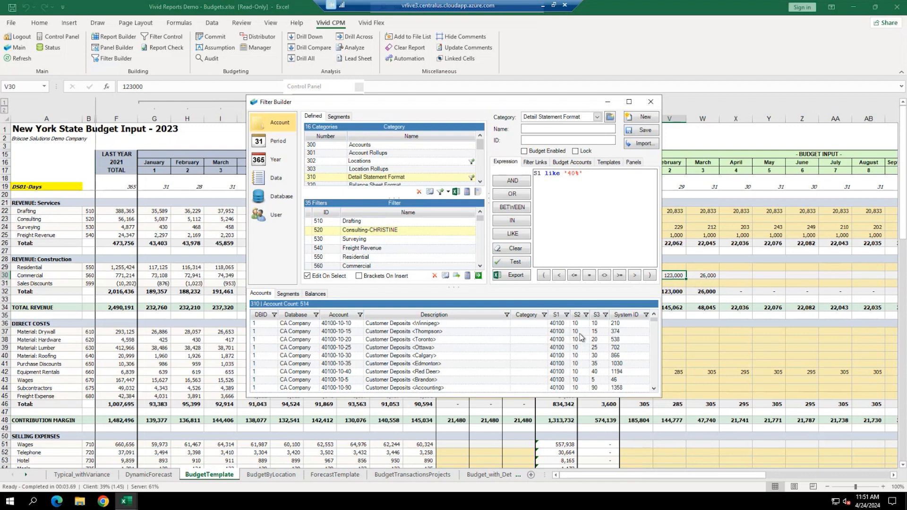
- Extend the expression with AND S3 <> '15' and test it, returning 487 accounts
click(599, 173)
text(AND S3 <> '15')
click(516, 262)
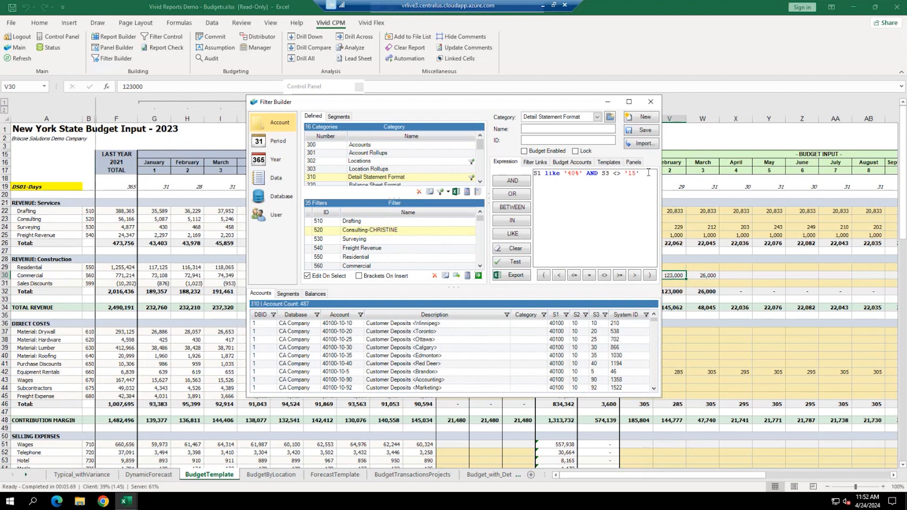
drag(648, 173, 487, 178)
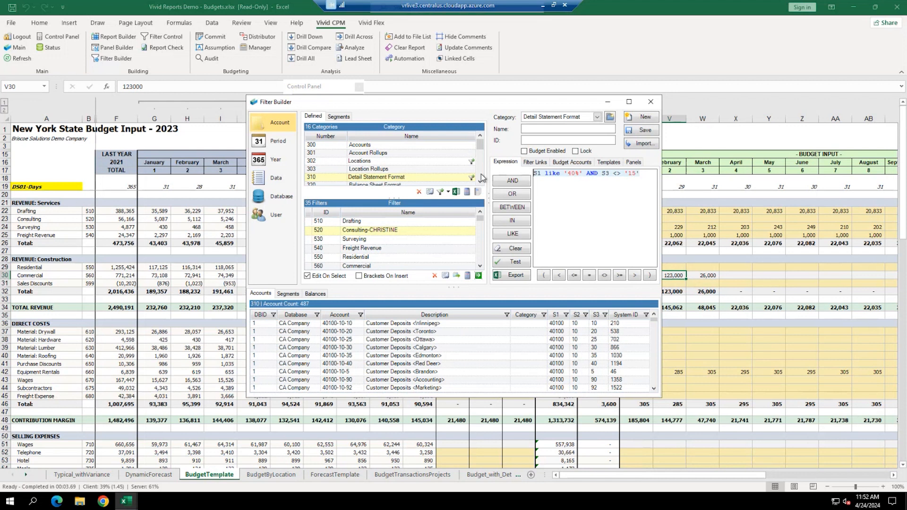
click(595, 202)
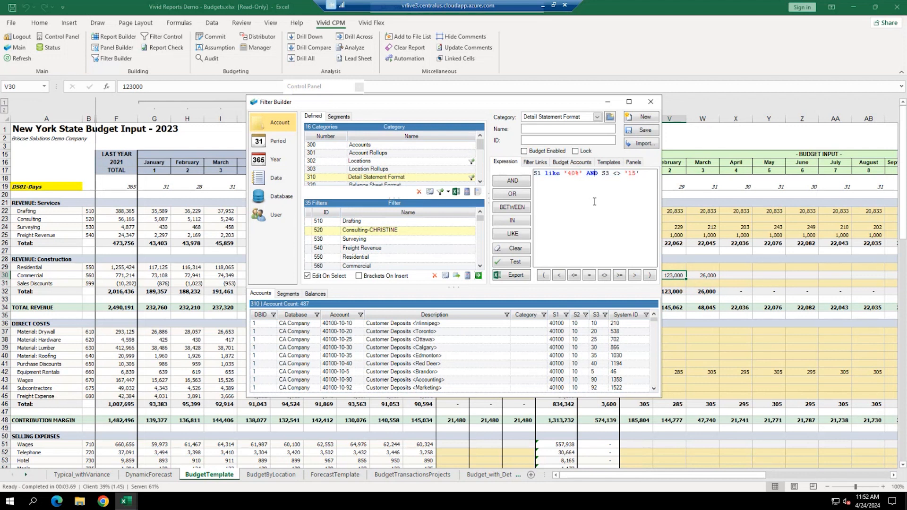